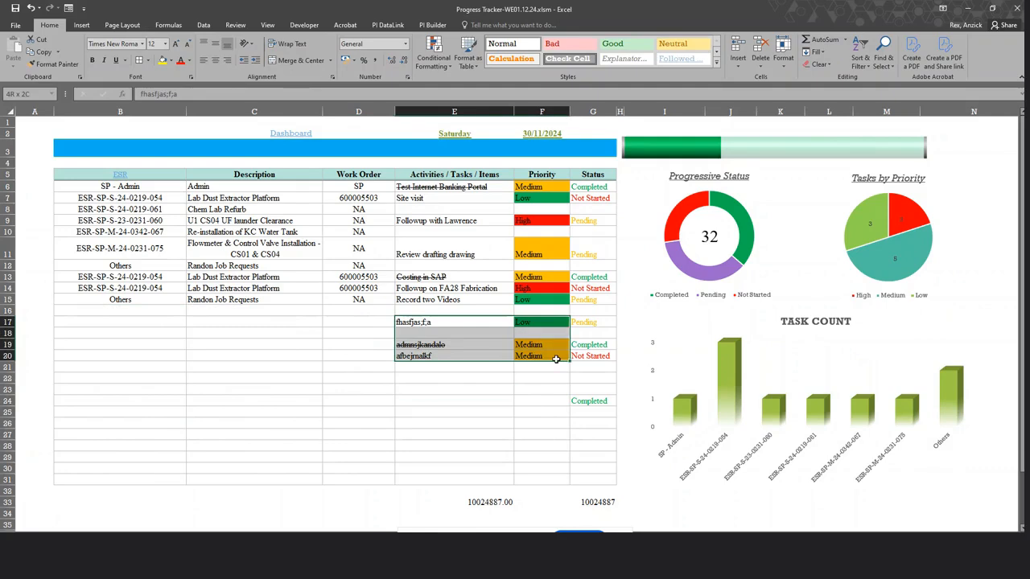
Delete the test entries in E17:G24 so the donut total drops back to 29.
key("Delete")
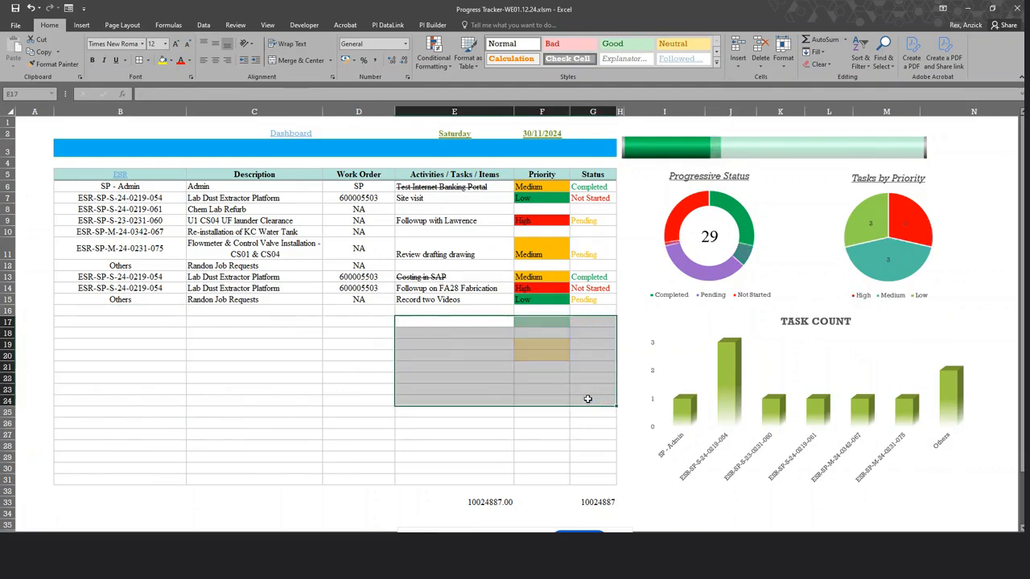
left_click(423, 400)
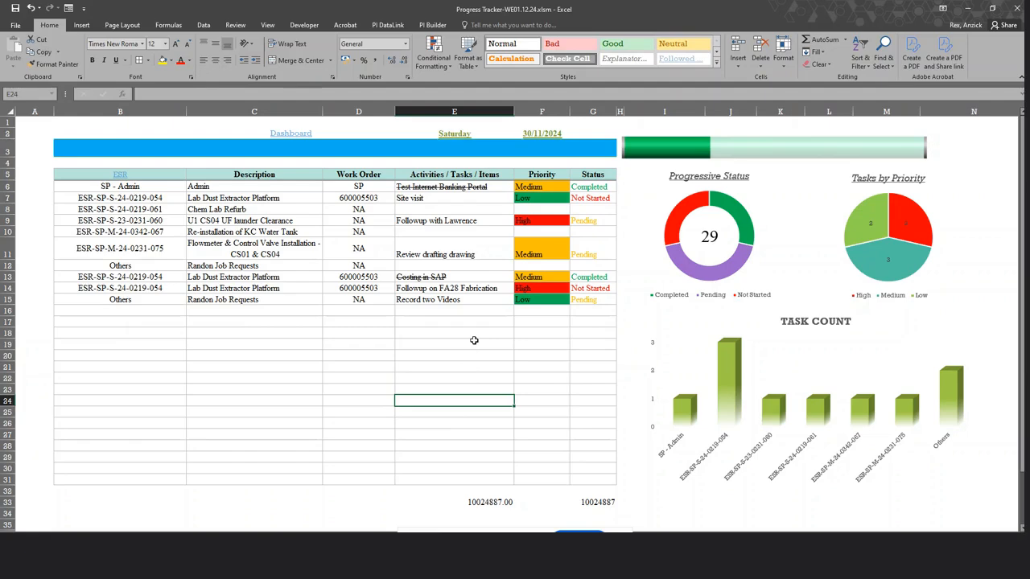
Check that the empty ESR cells from B16 downward offer a code dropdown.
left_click(170, 310)
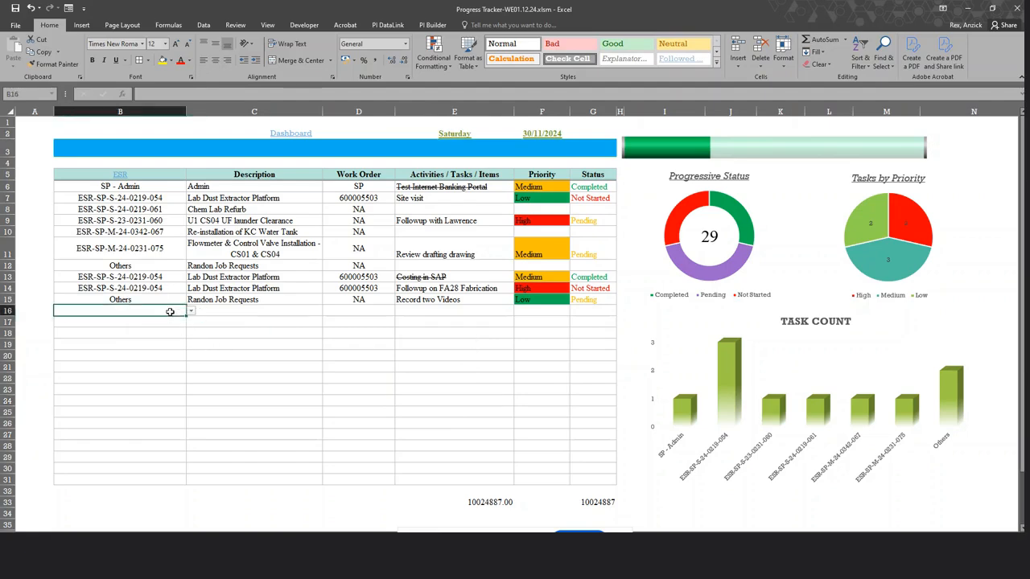
left_click_drag(157, 322, 150, 469)
left_click(151, 356)
left_click(158, 376)
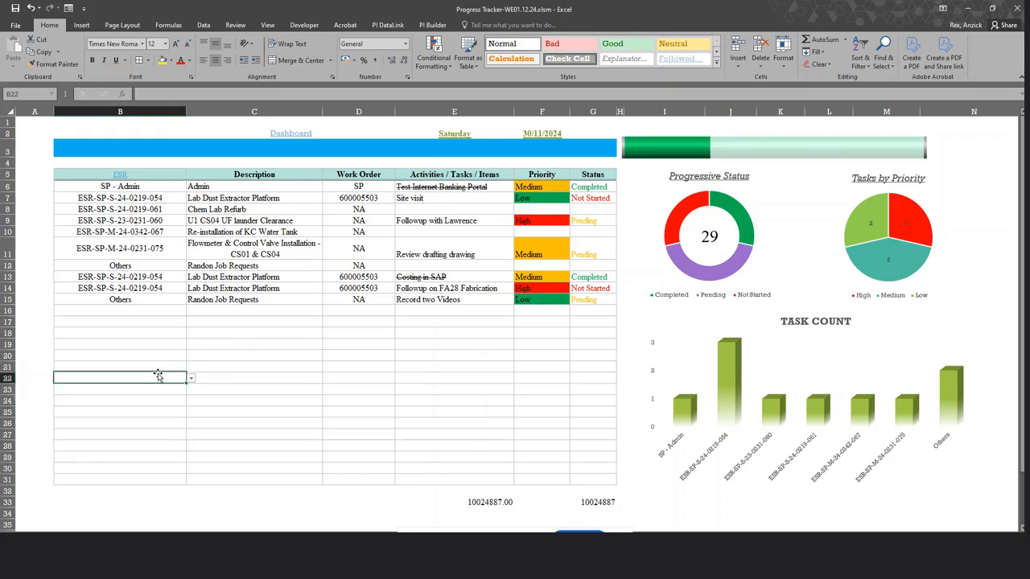
left_click(148, 332)
left_click(151, 313)
left_click(156, 322)
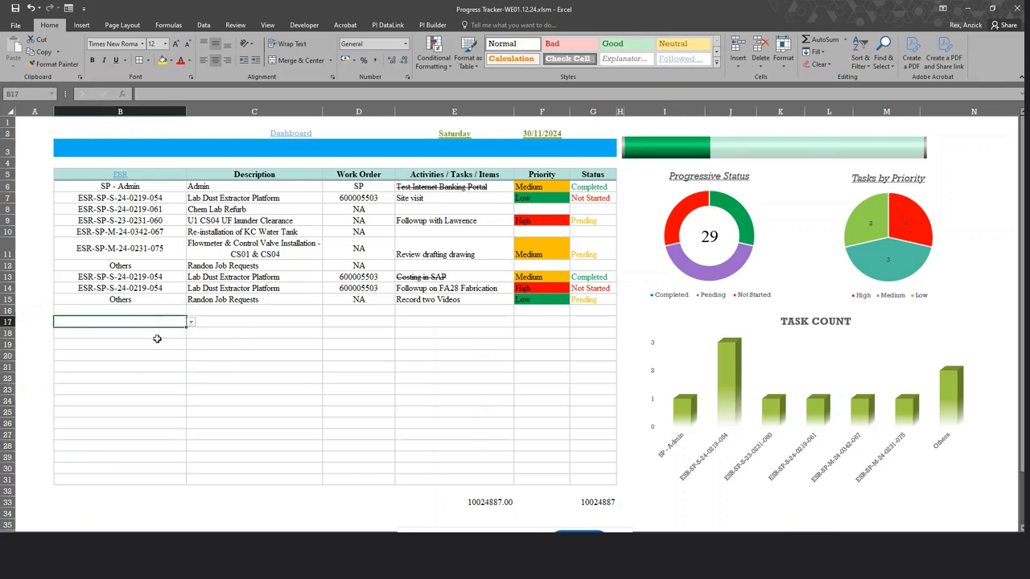
left_click(157, 344)
left_click(159, 356)
Pick ESR-SP-S-24-0219-061 in B16 and ESR-SP-M-24-0342-067 in B17.
left_click(157, 313)
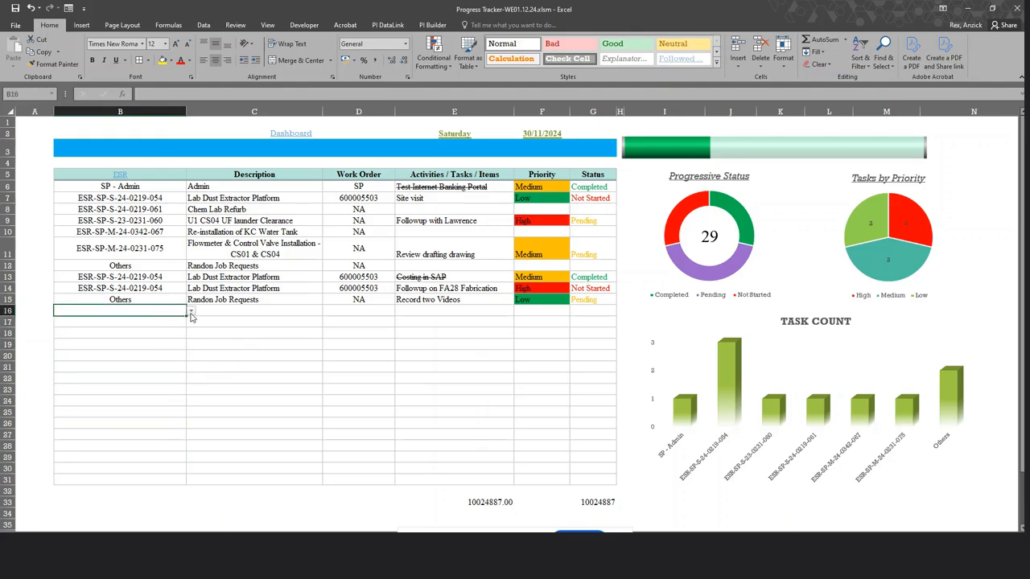
left_click(190, 313)
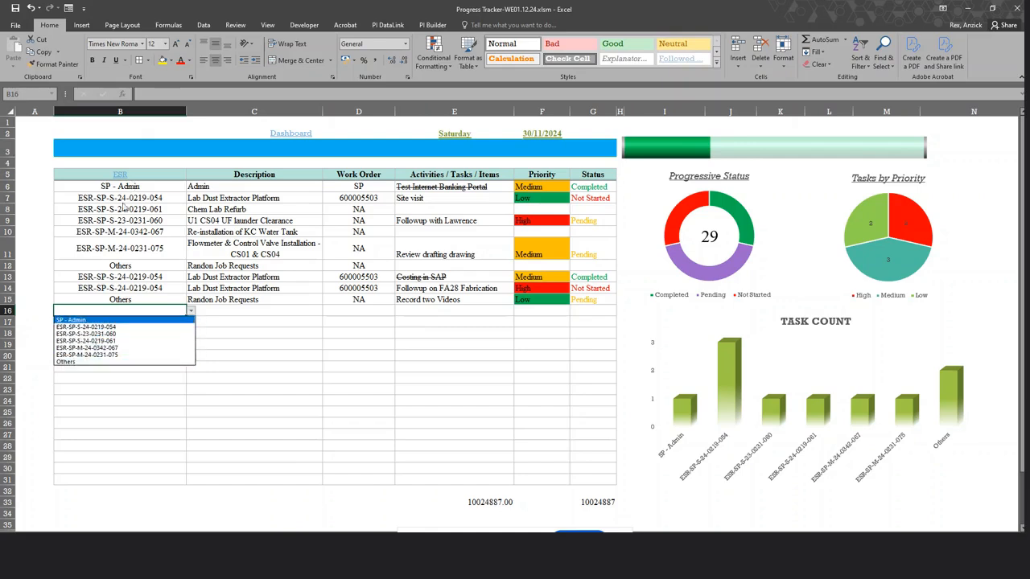
left_click(86, 340)
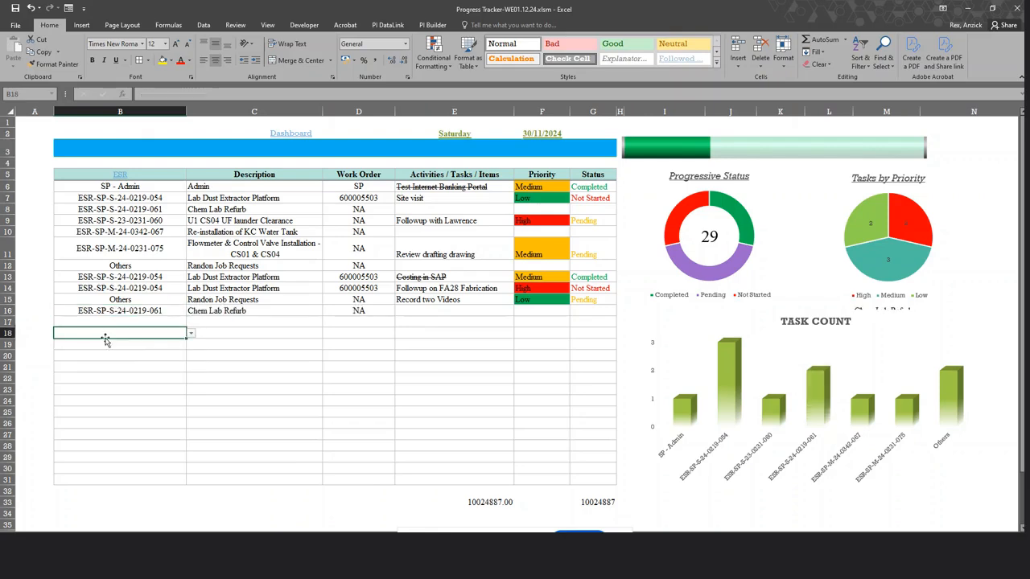
left_click(173, 322)
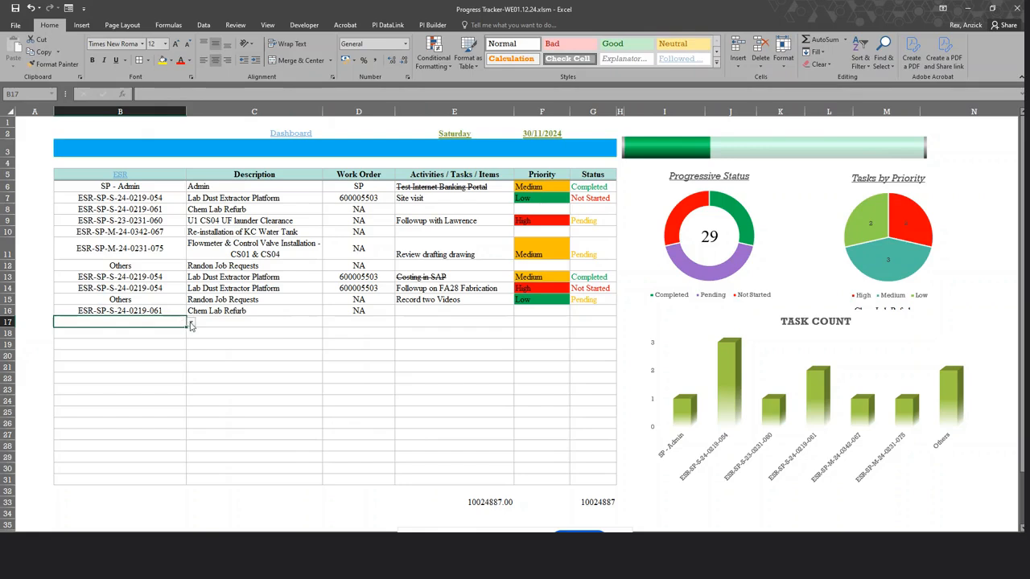
left_click(191, 322)
left_click(160, 356)
Inspect the Description and Work Order VLOOKUP formulas and the TASK COUNT chart.
left_click(362, 326)
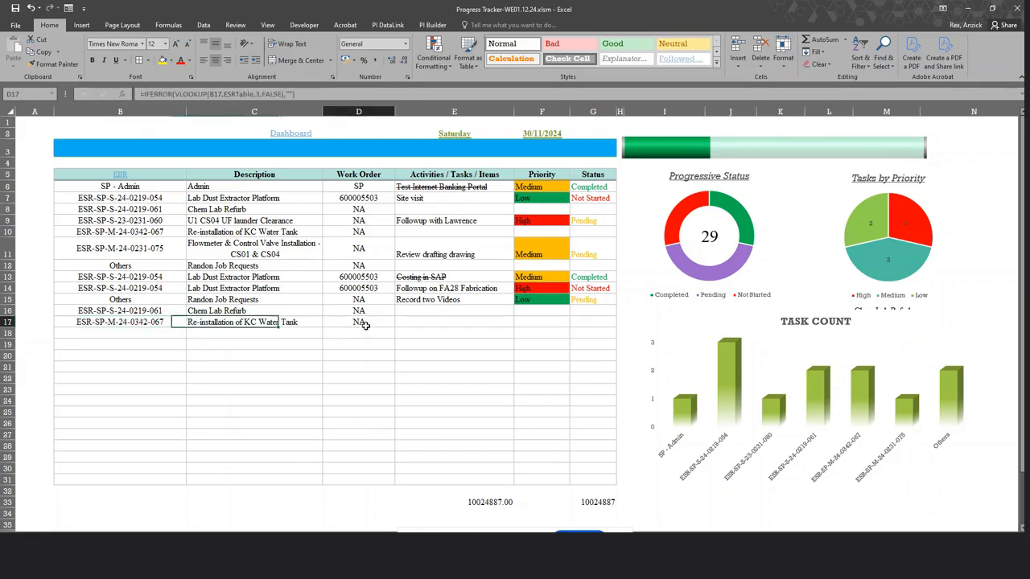
left_click(265, 176)
left_click(262, 301)
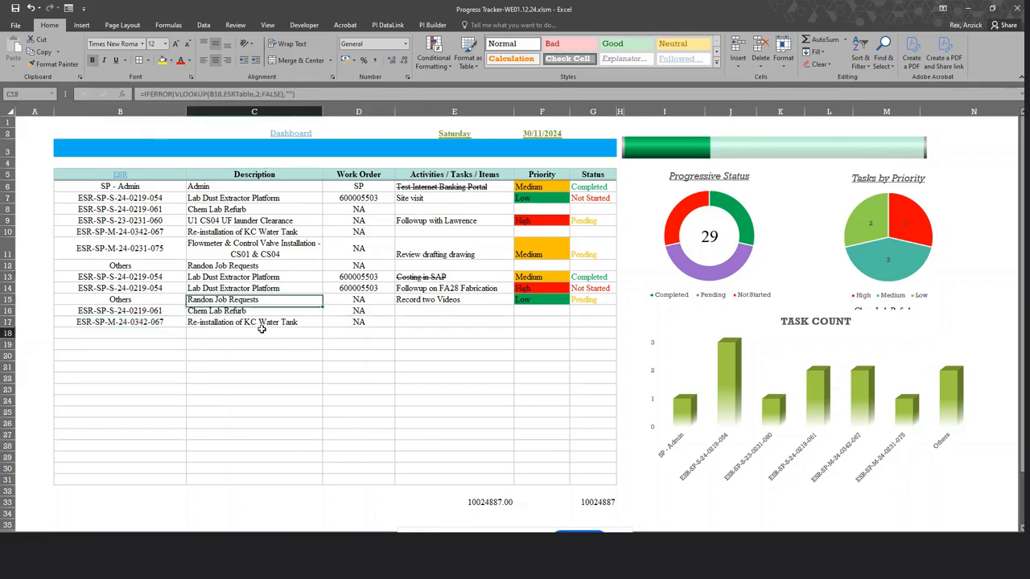
left_click(262, 331)
left_click(251, 310)
left_click(370, 178)
left_click(368, 324)
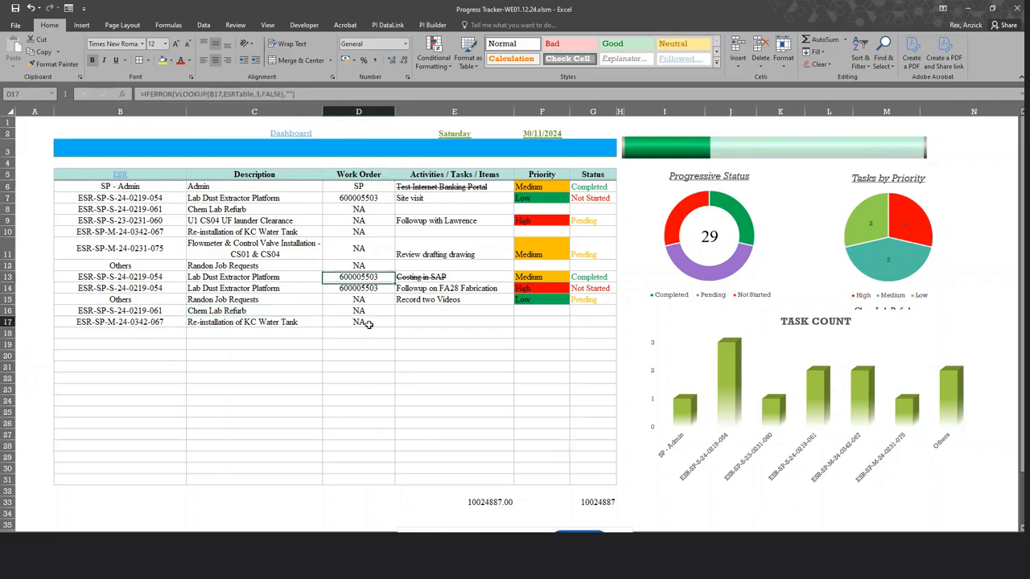
left_click(363, 301)
left_click(364, 331)
left_click(797, 355)
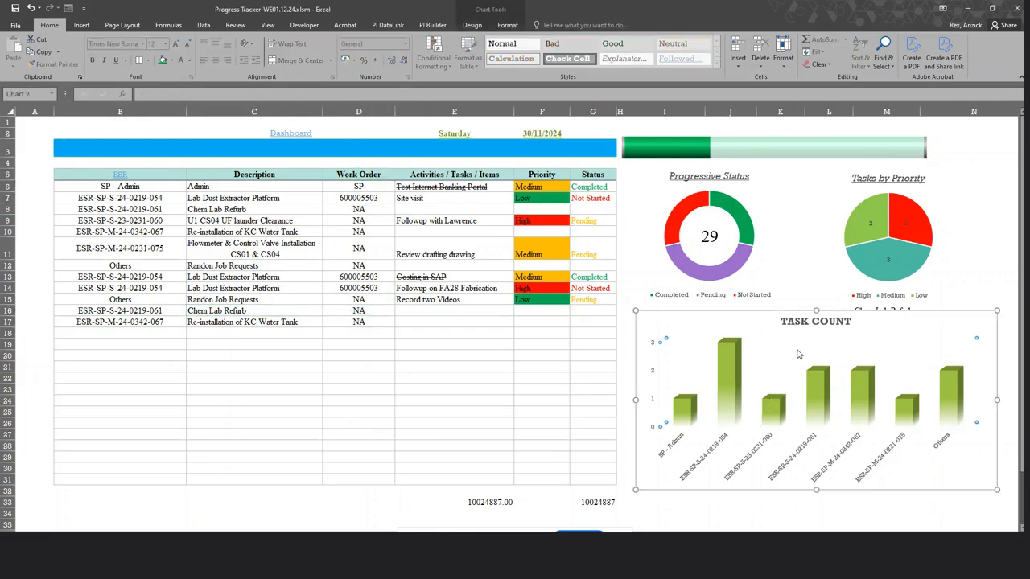
Pick ESR-SP-M-24-0342-067 in B18 and ESR-SP-S-24-0219-061 in B19.
left_click(149, 331)
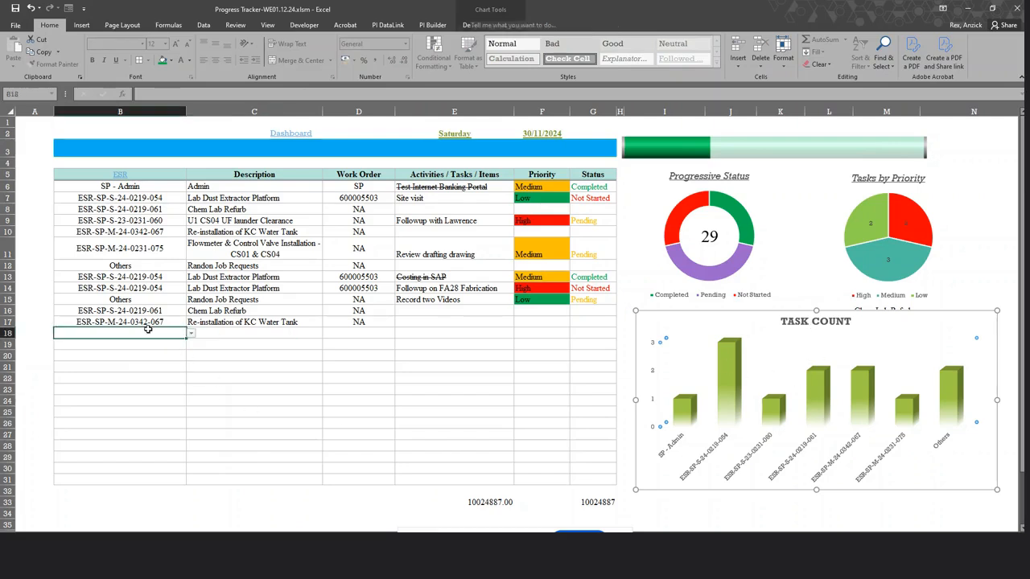
left_click(190, 336)
left_click(191, 335)
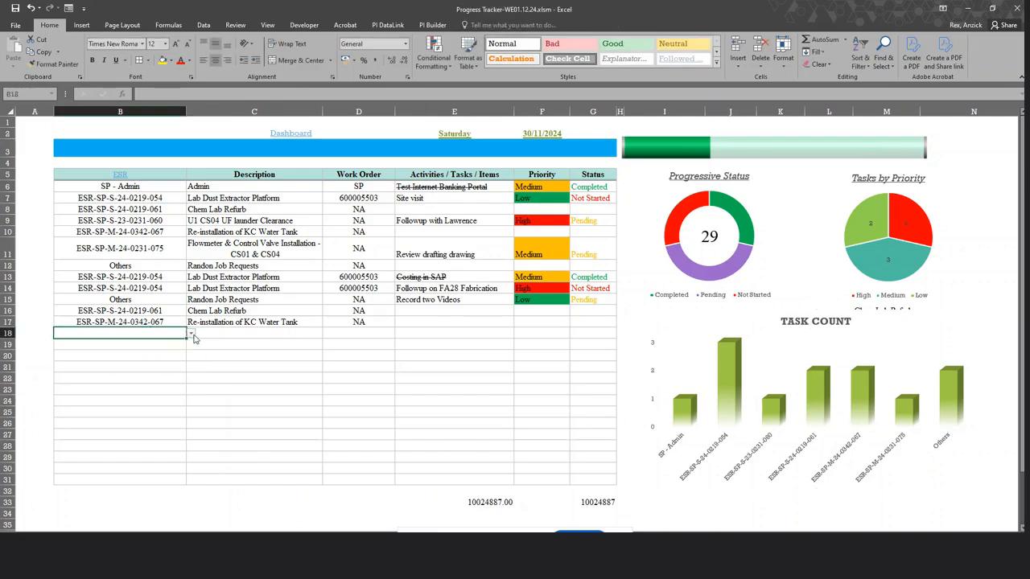
left_click(191, 335)
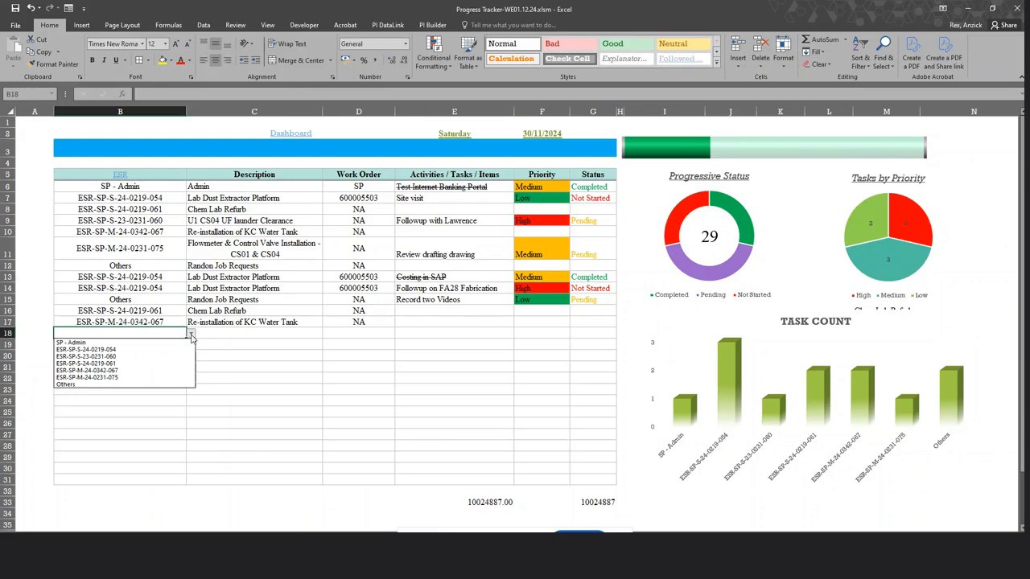
left_click(120, 370)
left_click(143, 347)
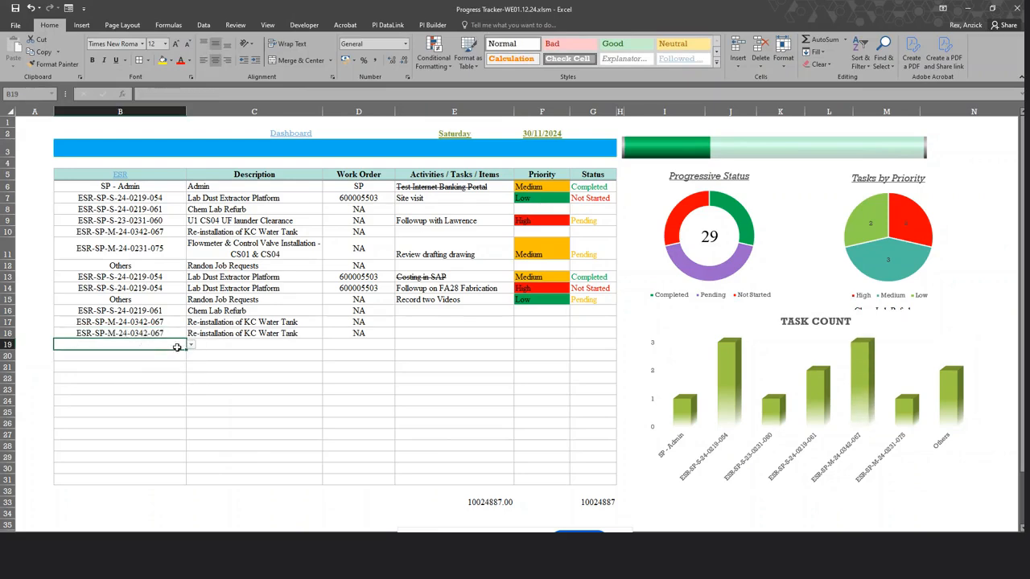
left_click(191, 346)
left_click(121, 378)
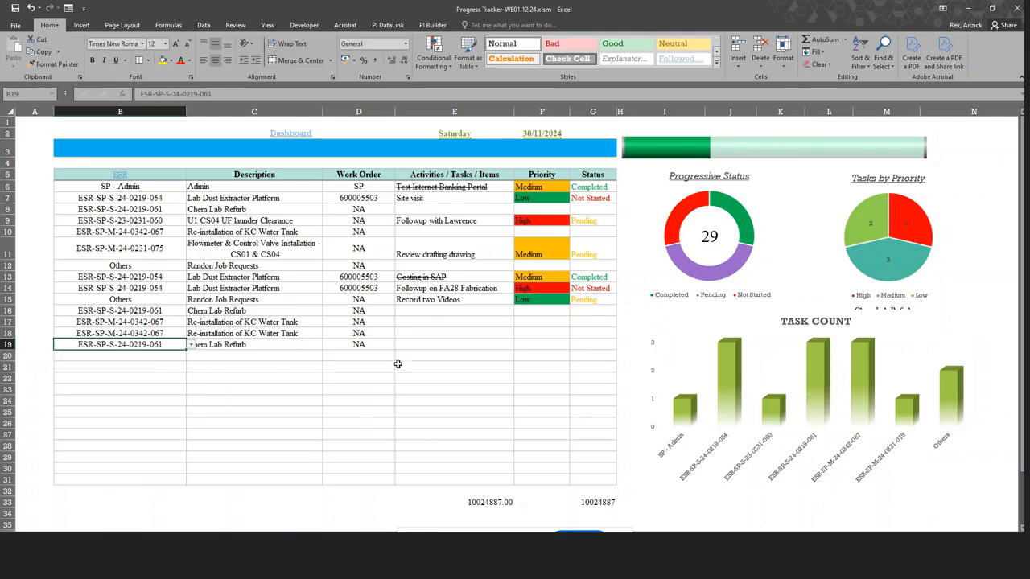
left_click(431, 364)
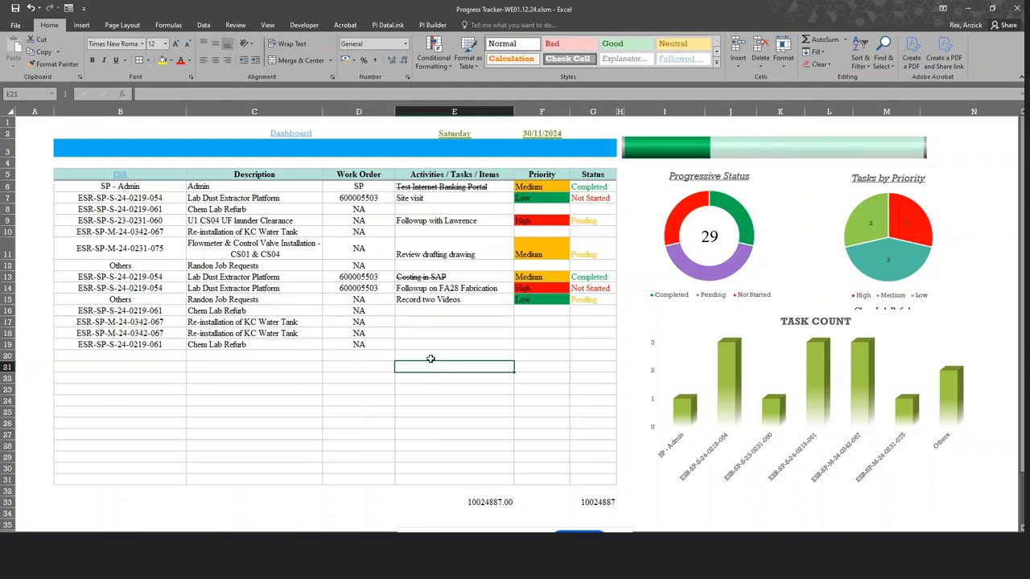
Move among the new rows and settle on E16 to enter activities.
left_click(429, 314)
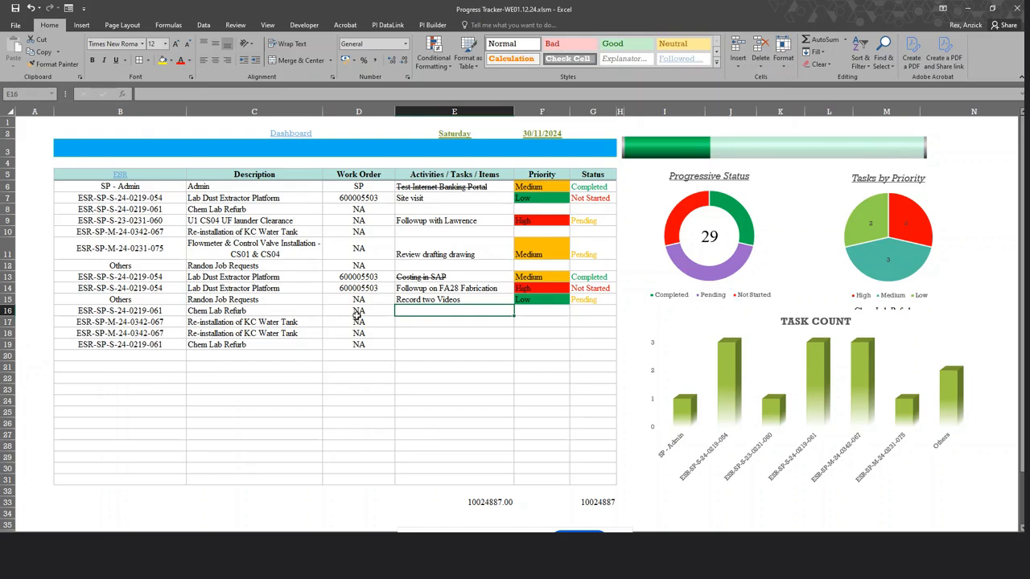
left_click(139, 344)
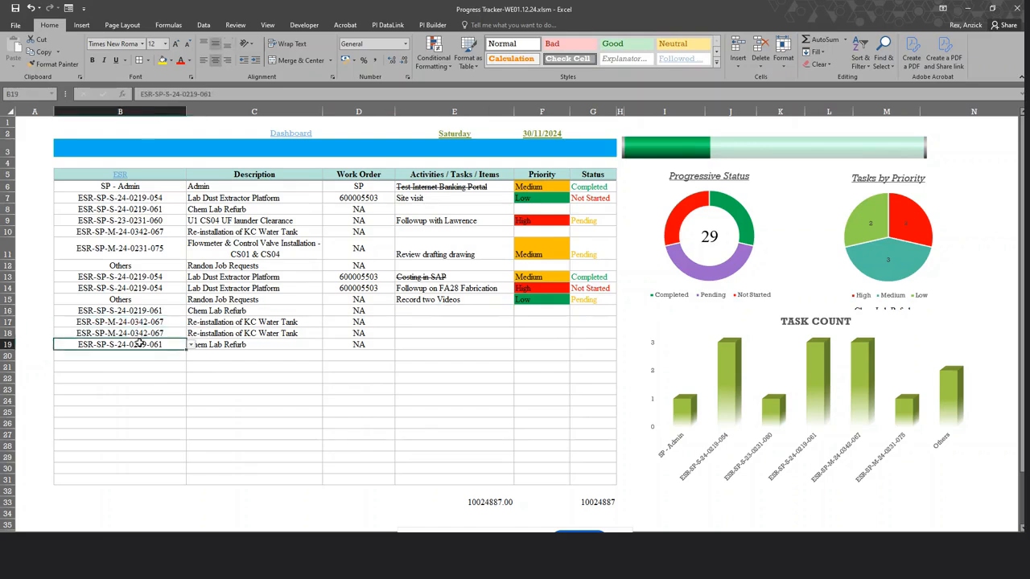
left_click(418, 344)
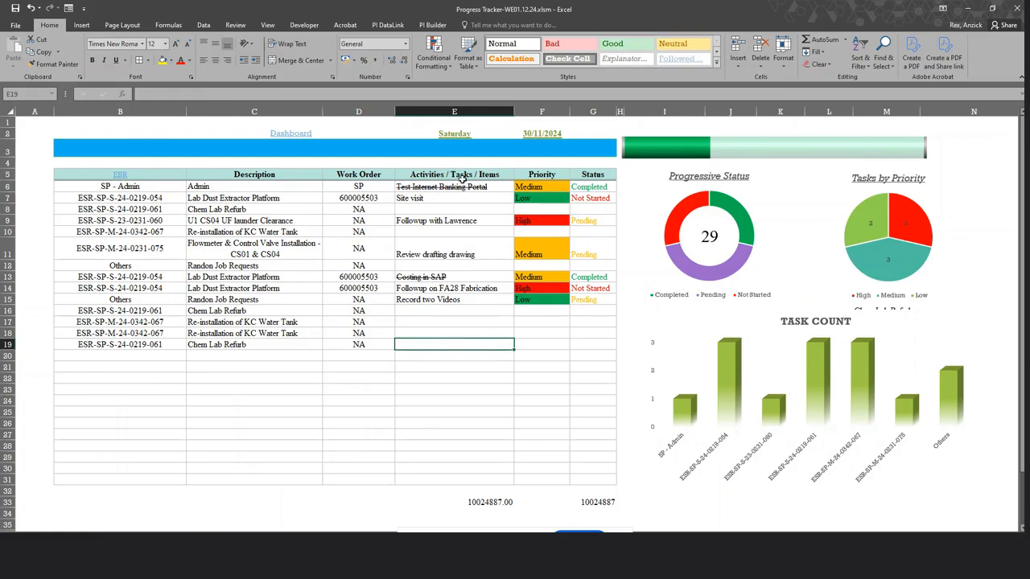
left_click(458, 319)
left_click(443, 311)
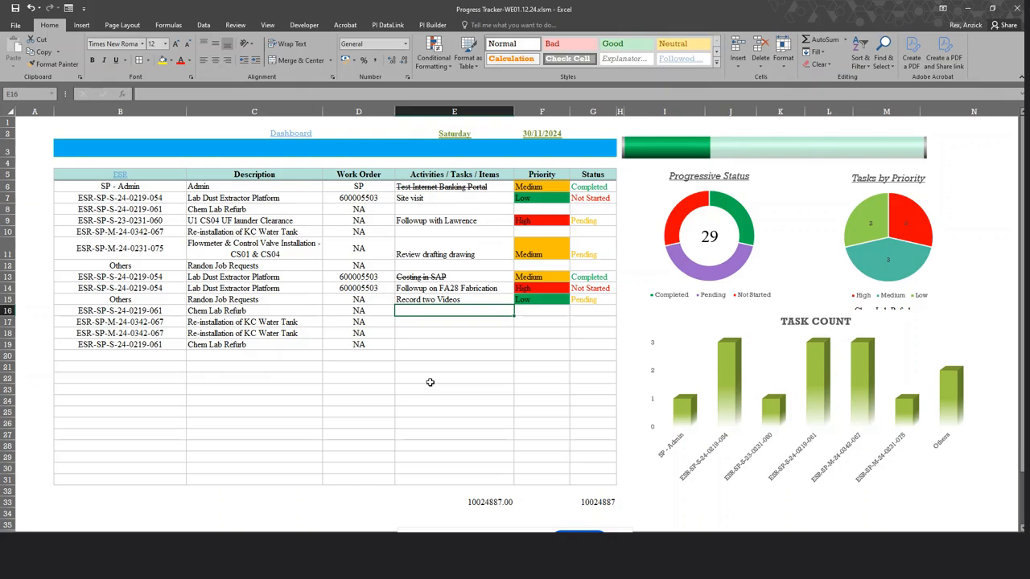
Enter placeholder activity text in E16, E17 and E18.
type("hfdaiosjdapso")
key("Return")
type("ankjfda")
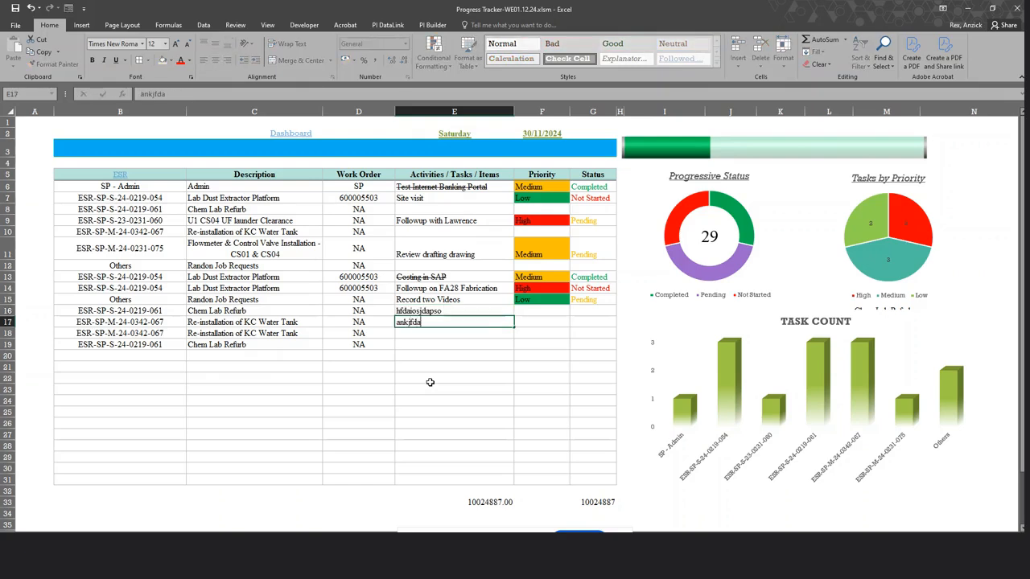
key("Return")
type("aohfpsda")
key("Return")
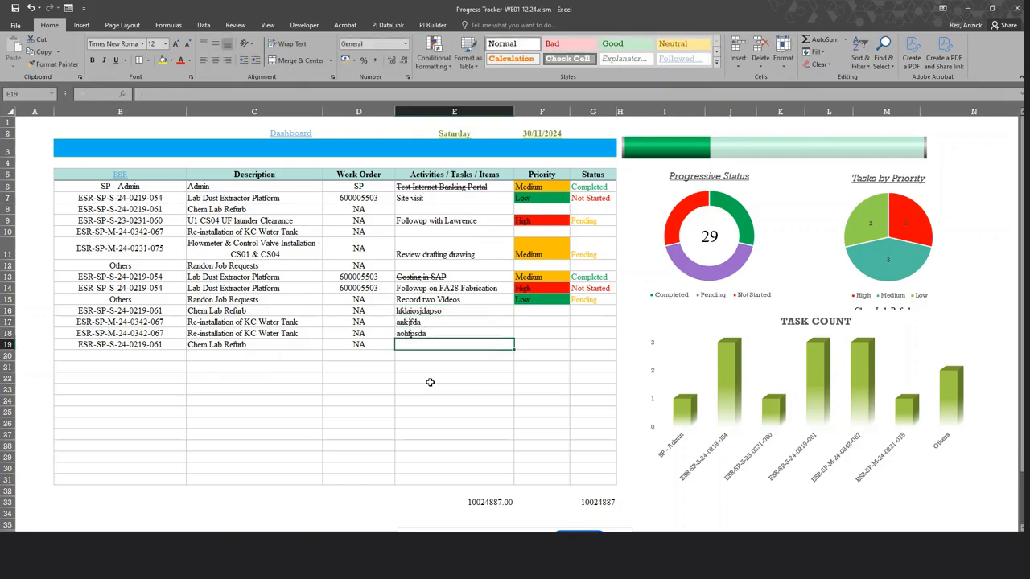
Set priorities Medium, Low and Medium in F16:F18 from their dropdowns.
left_click(547, 313)
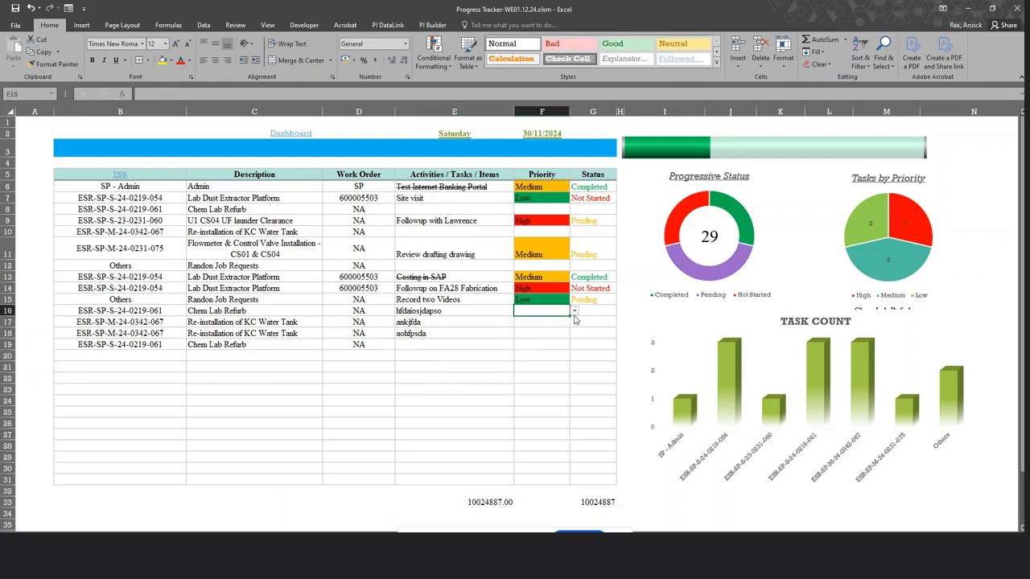
left_click(573, 311)
left_click(573, 326)
key("Return")
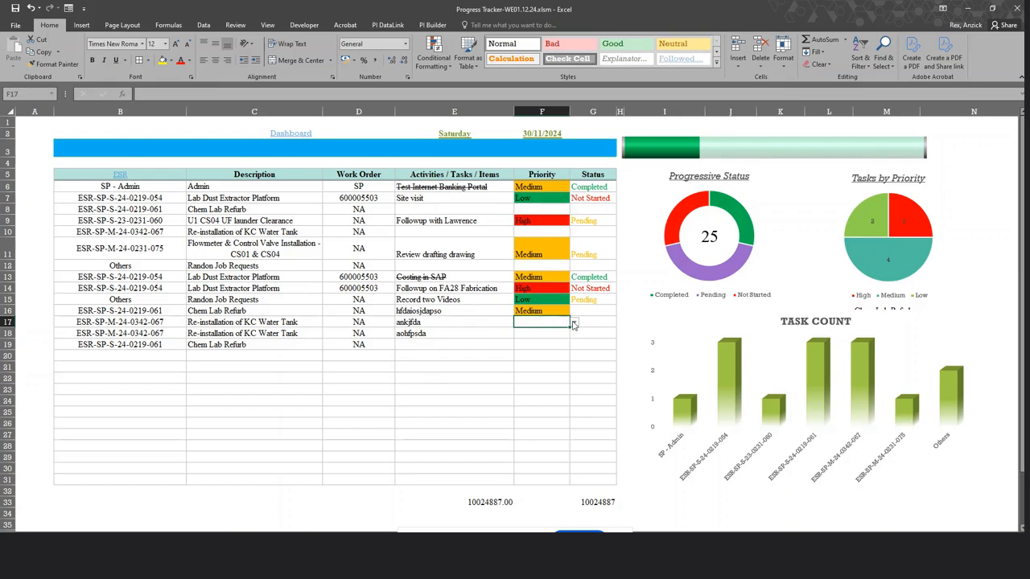
left_click(574, 323)
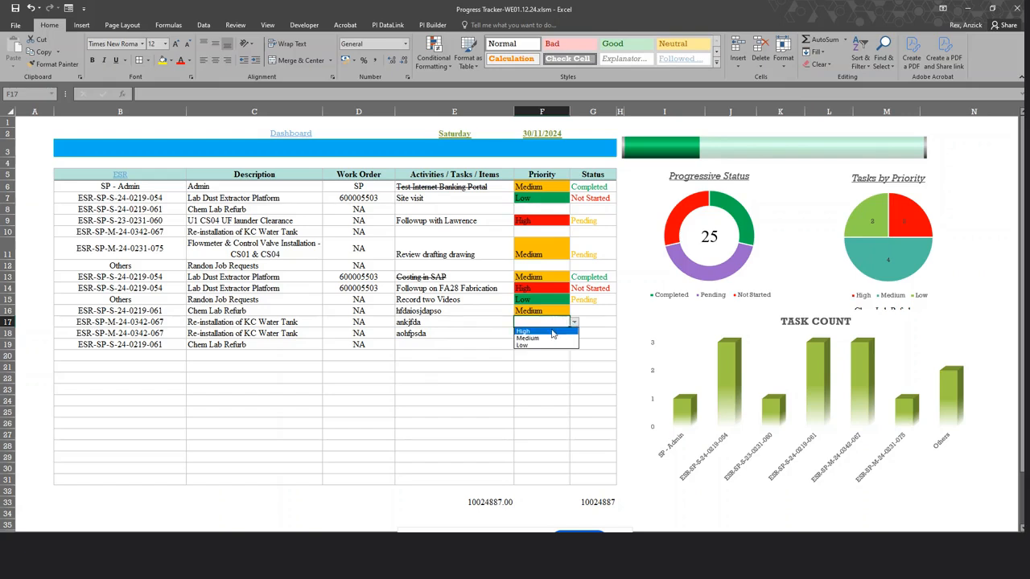
left_click(525, 345)
key("Return")
left_click(574, 333)
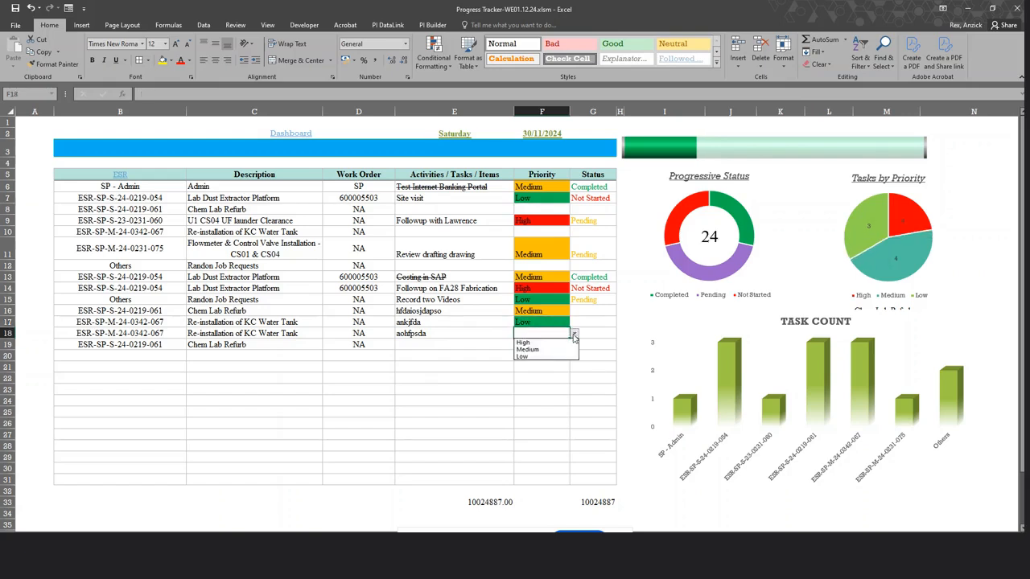
left_click(527, 352)
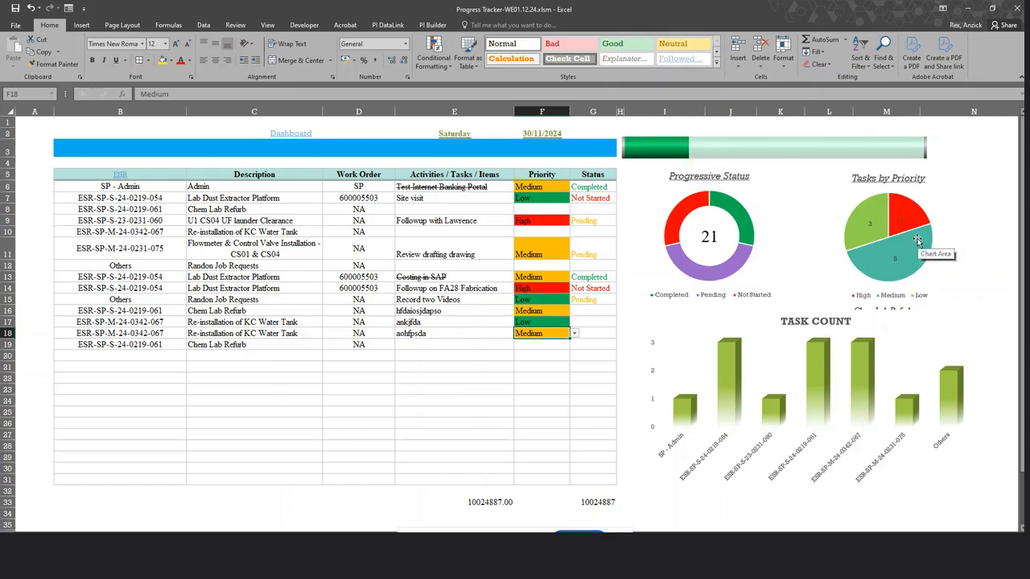
Set statuses Completed, Pending and Not Started in G16:G18.
left_click(581, 325)
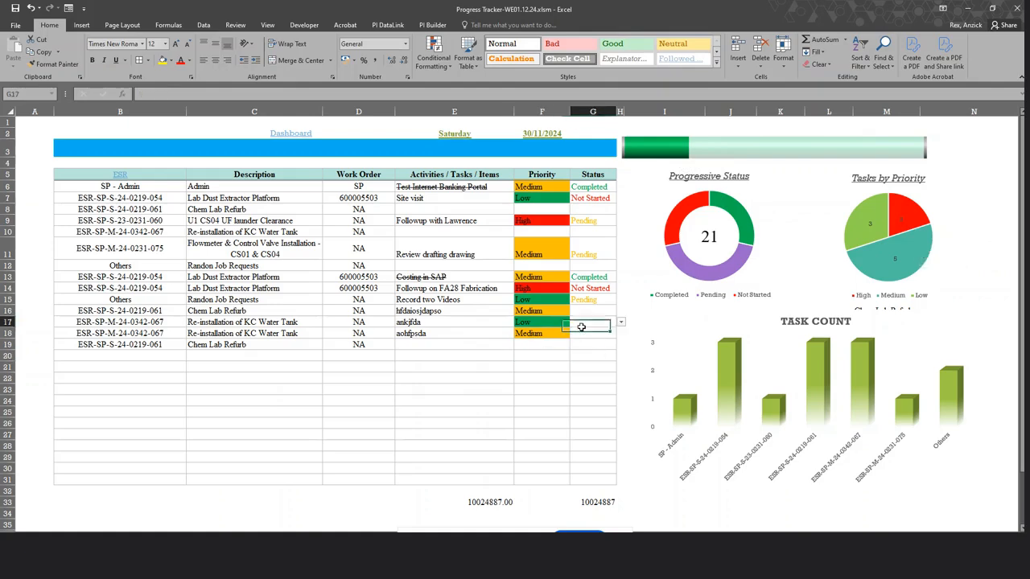
left_click(581, 310)
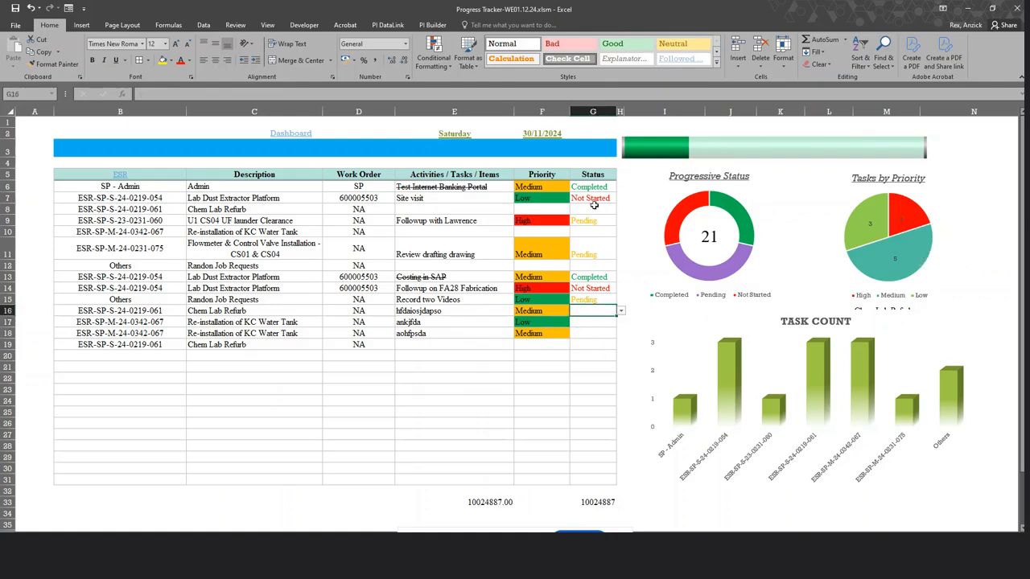
left_click(621, 310)
left_click(605, 320)
left_click(605, 322)
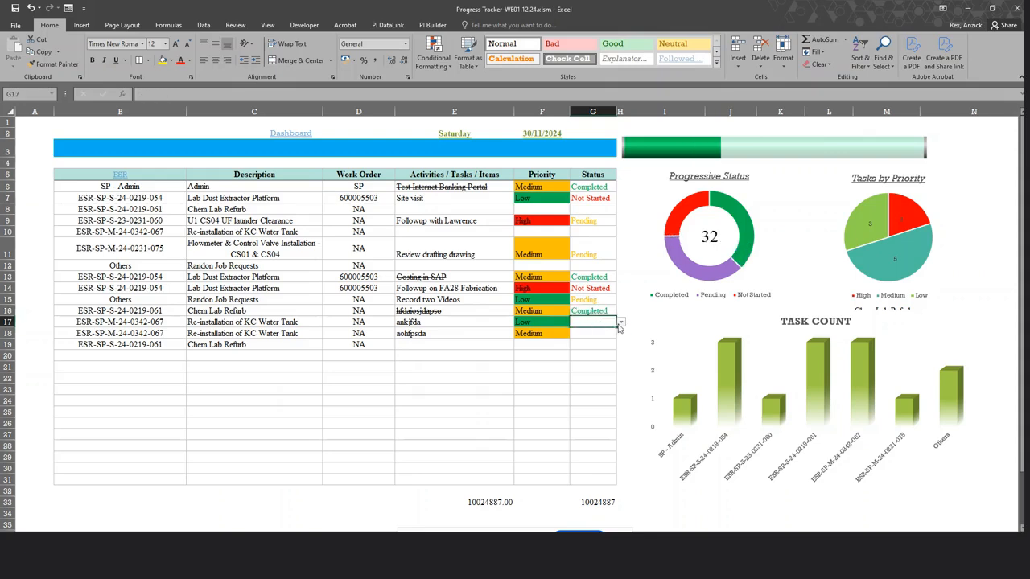
left_click(621, 322)
left_click(602, 335)
left_click(602, 336)
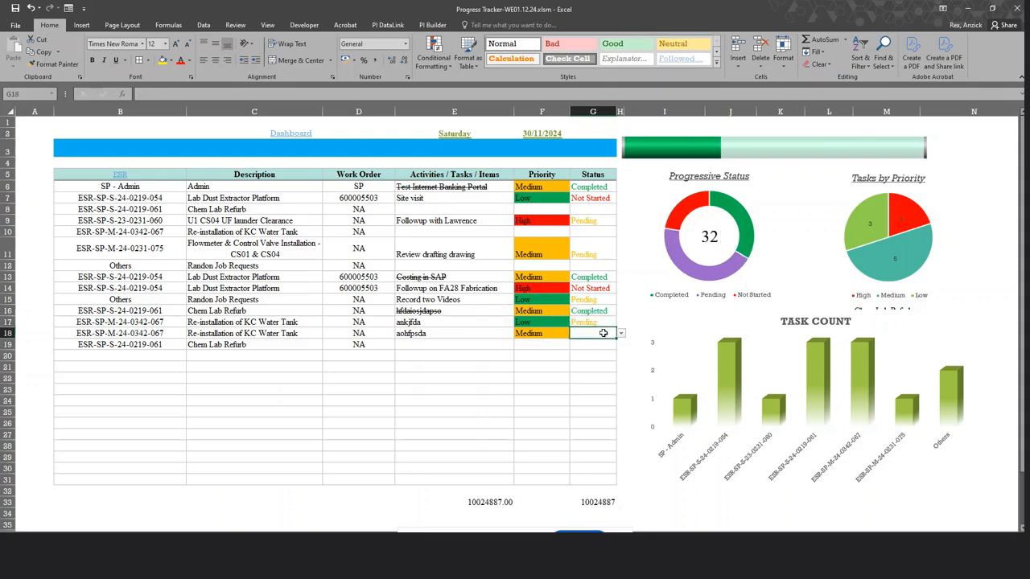
left_click(621, 333)
left_click(591, 357)
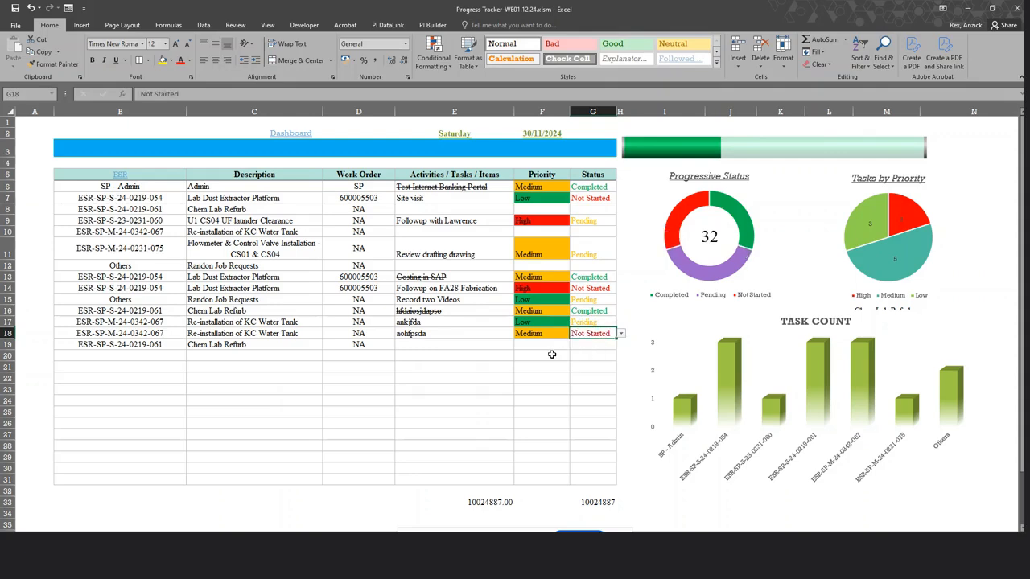
Recheck G18's status list without changing it, then inspect the Description formulas in C20 and C23.
left_click(552, 355)
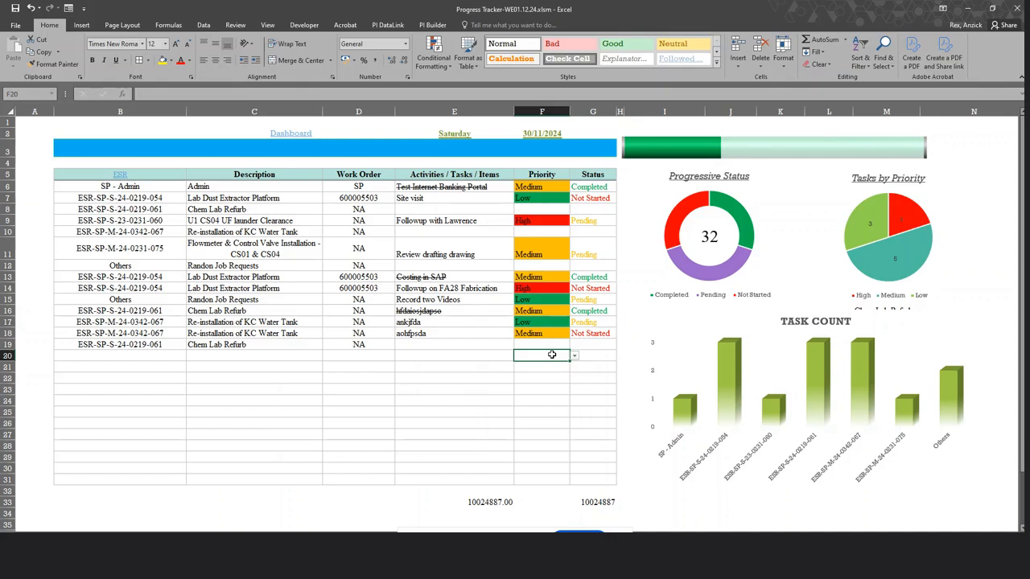
left_click(595, 335)
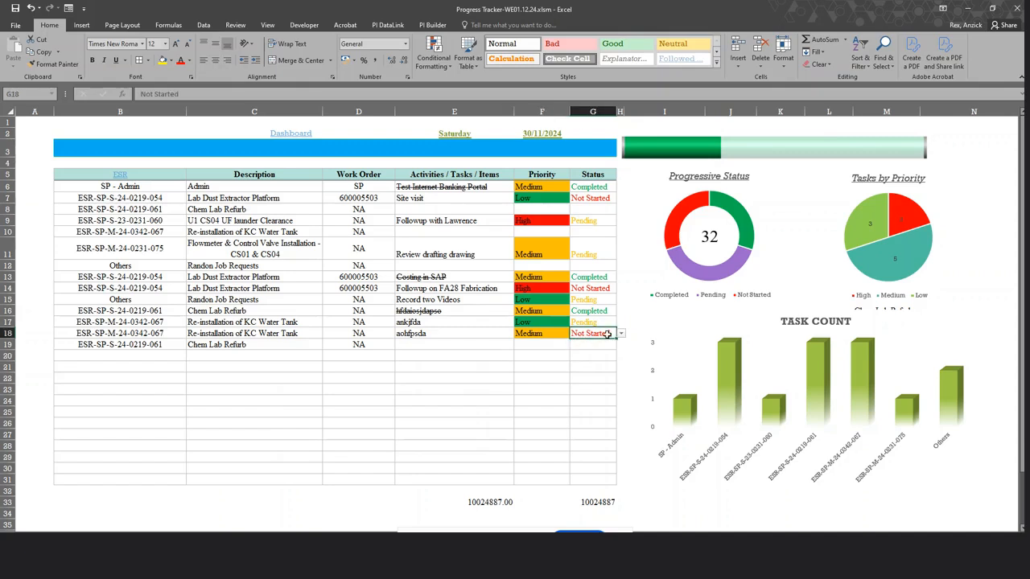
left_click(621, 333)
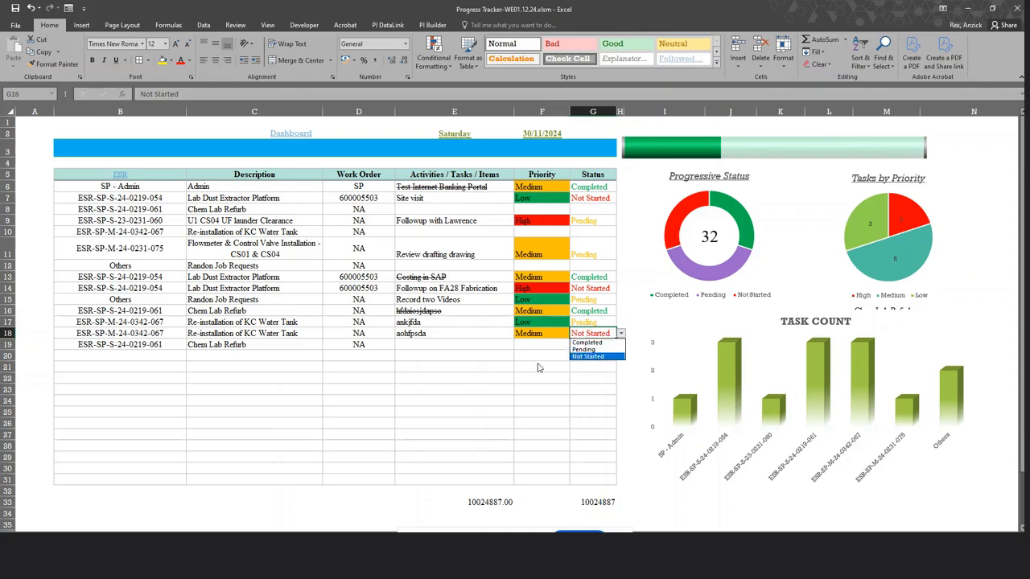
left_click(492, 360)
left_click(453, 377)
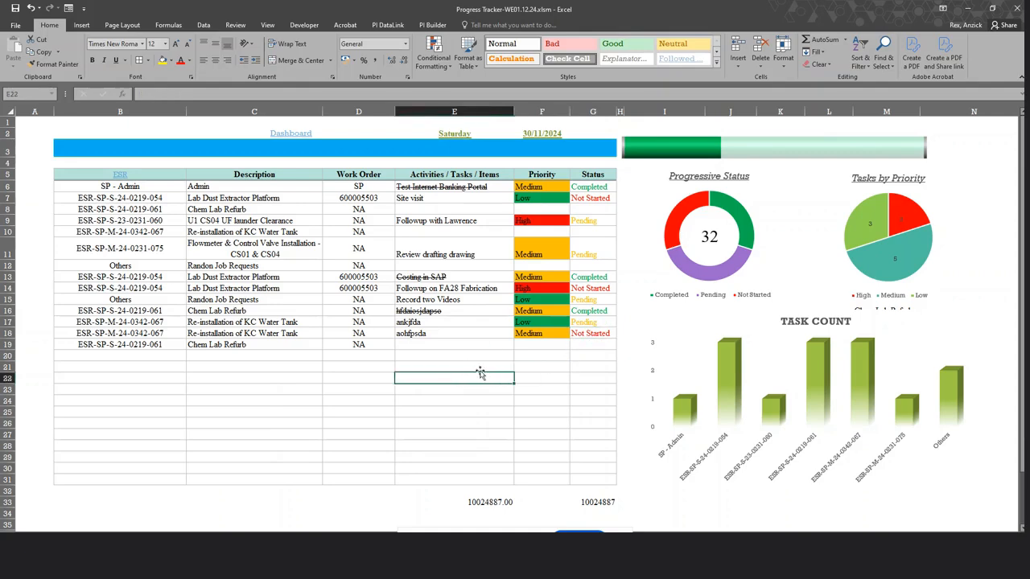
left_click(298, 359)
left_click(286, 392)
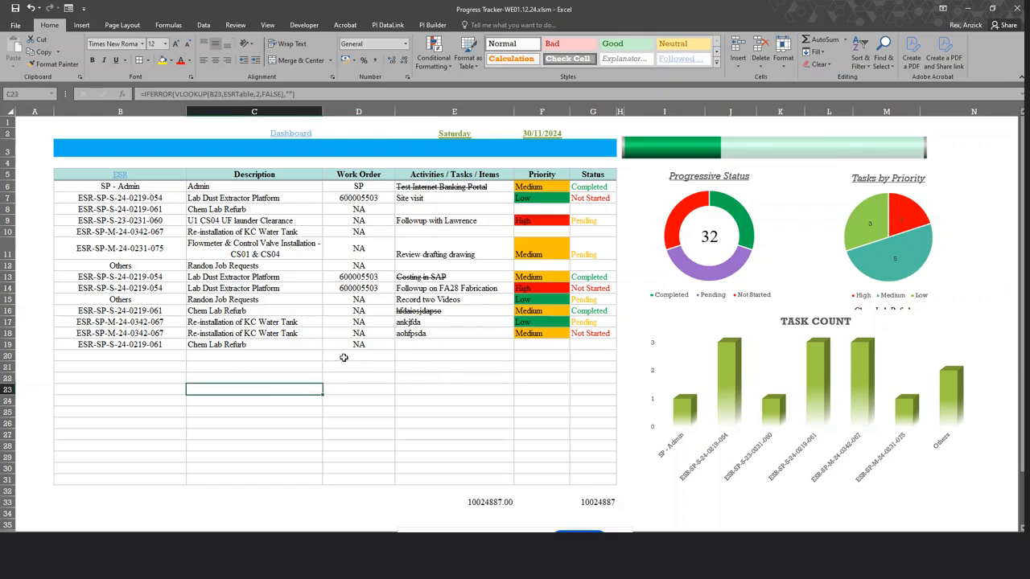
left_click(292, 355)
Fill B20 with ESR-SP-S-24-0219-054 and switch to the Book2 workbook.
left_click(150, 361)
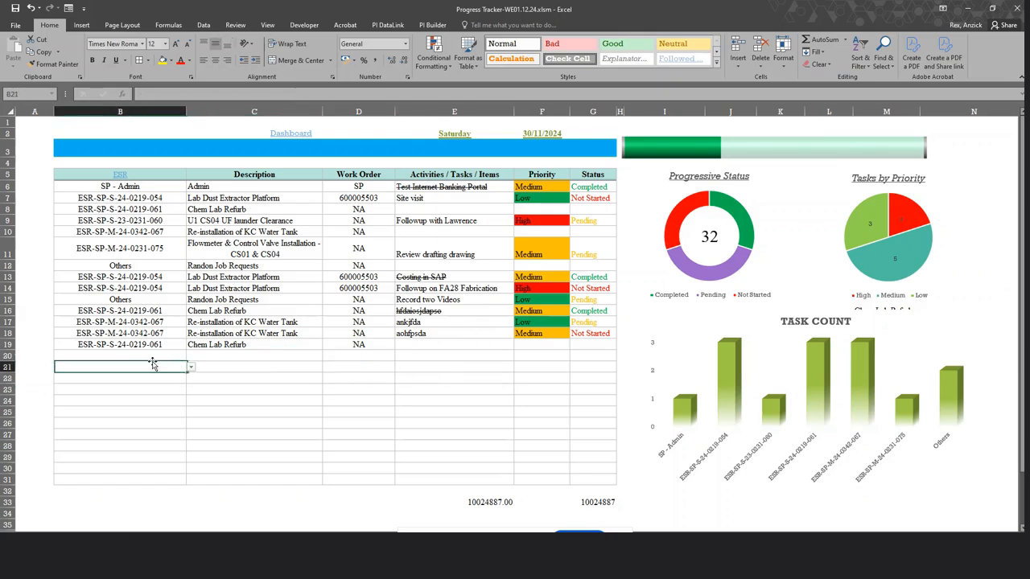
left_click(192, 357)
left_click(160, 375)
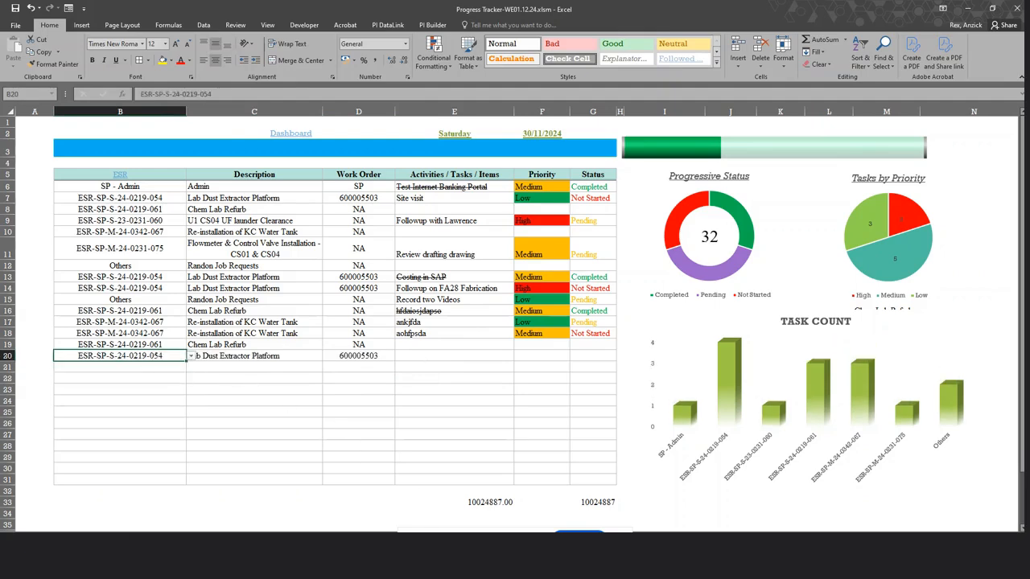
left_click(591, 519)
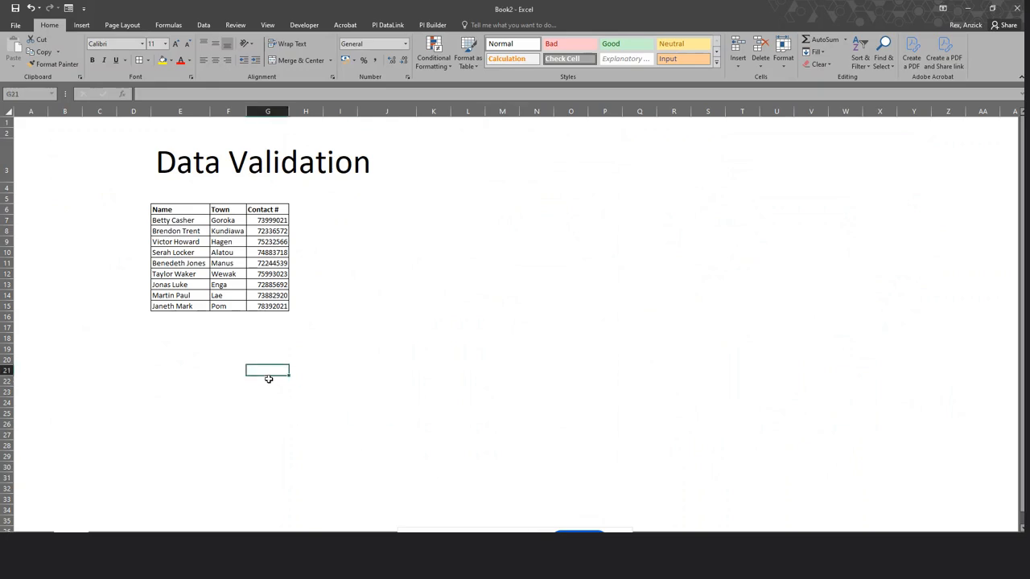
Look over Book2's empty cells and select the whole Name, Town, Contact # table.
left_click(391, 323)
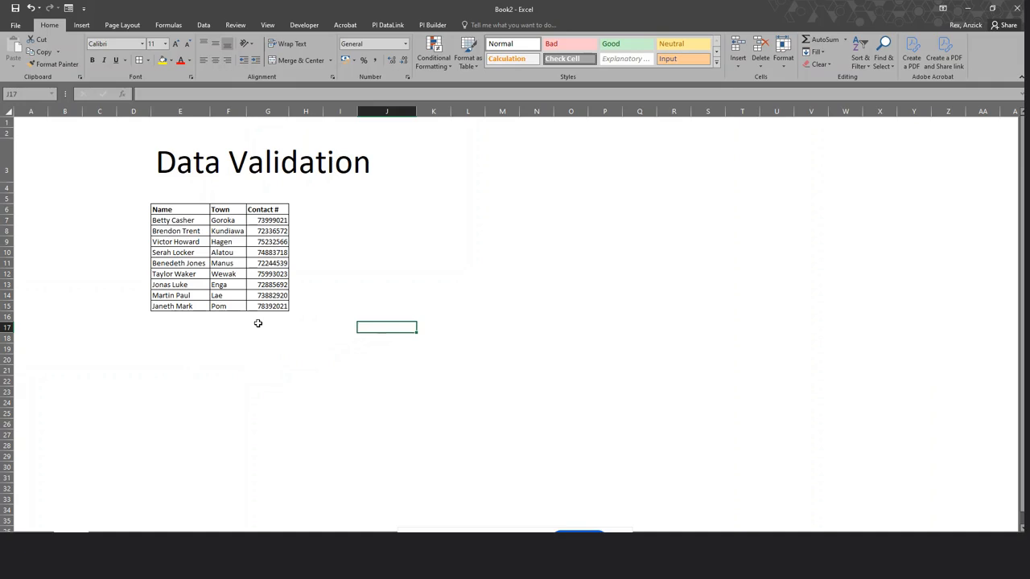
left_click(234, 328)
left_click(223, 340)
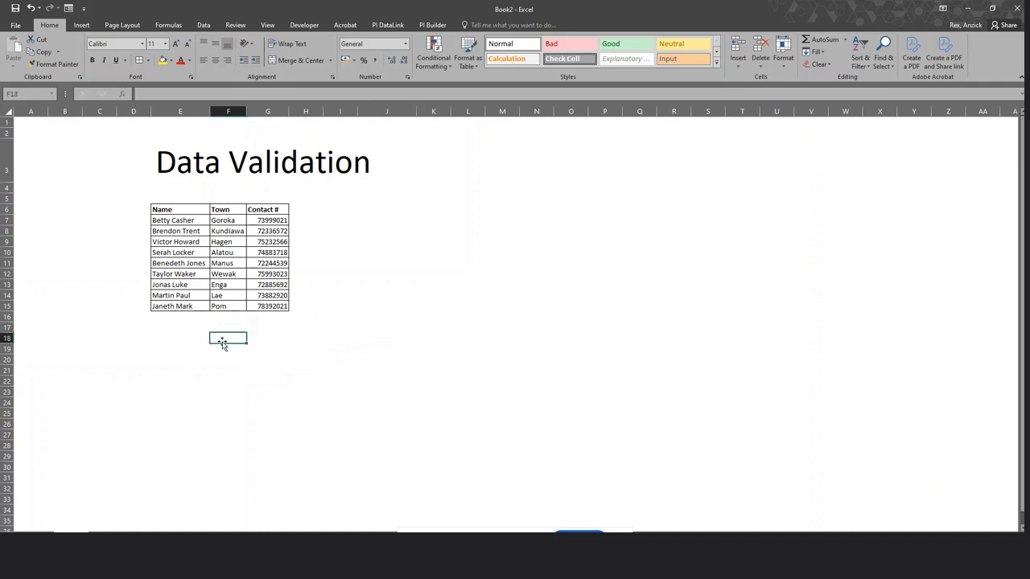
left_click(279, 349)
left_click(177, 329)
left_click(270, 349)
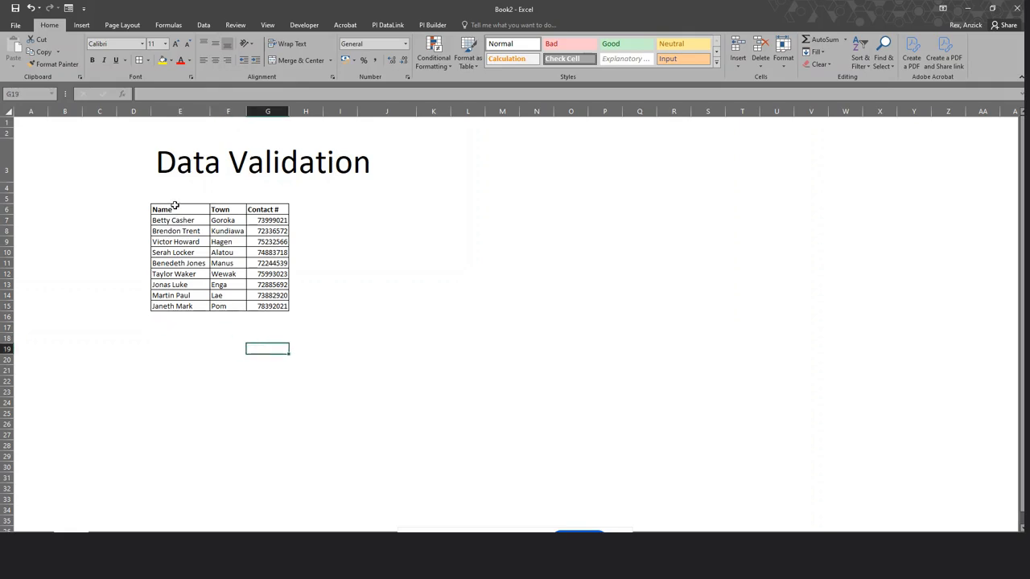
left_click_drag(175, 209, 276, 308)
left_click(263, 348)
Select the Name, Town and Contact # columns in turn, then click around the empty cells below.
left_click_drag(181, 217, 187, 321)
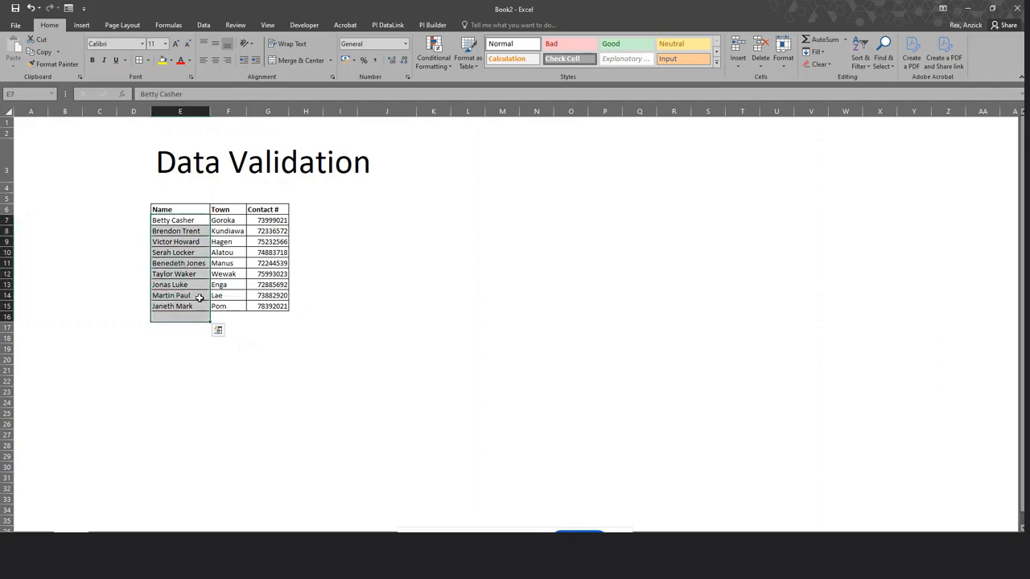
left_click(228, 219)
left_click_drag(228, 219, 226, 306)
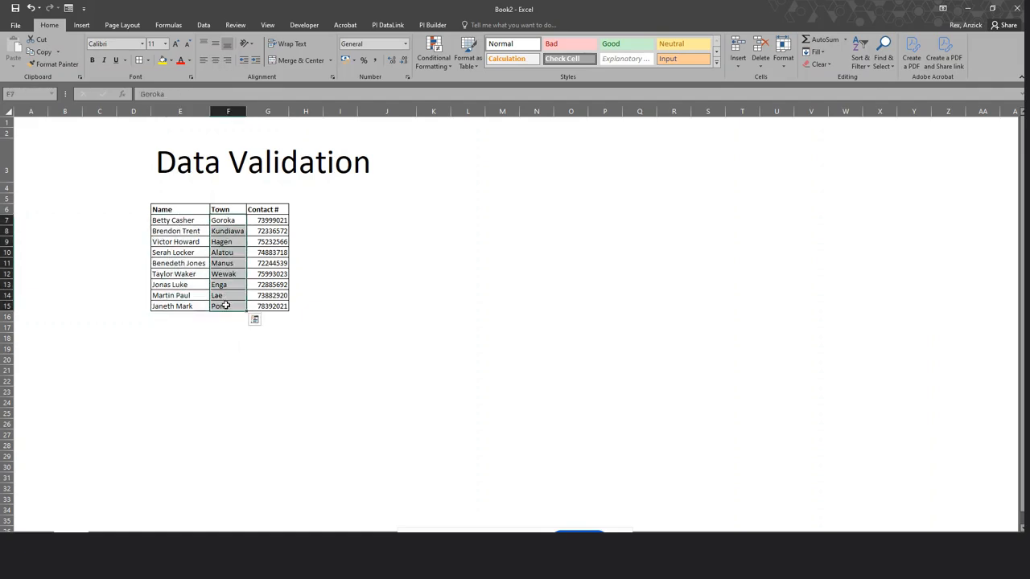
left_click_drag(271, 220, 273, 309)
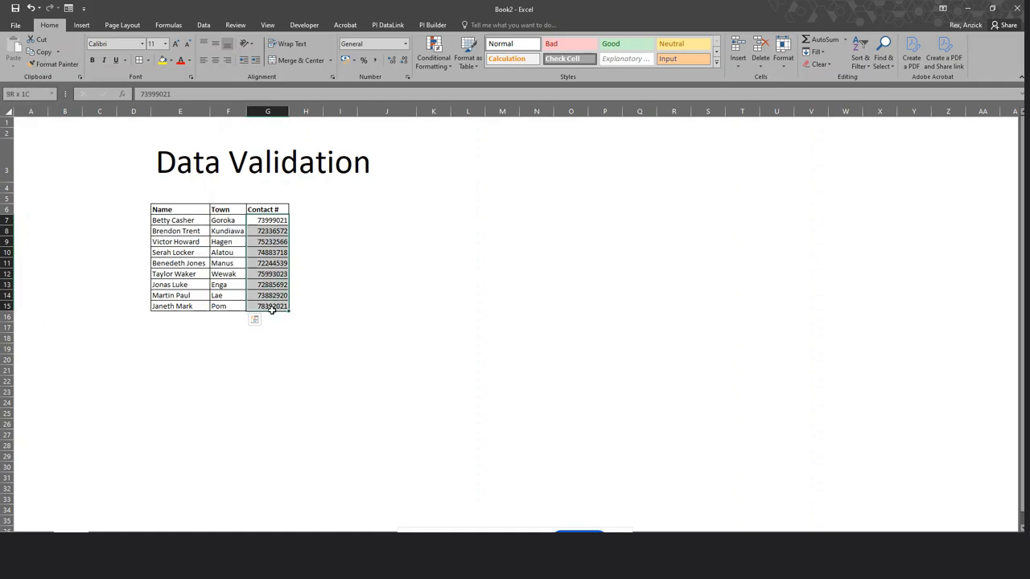
left_click(297, 347)
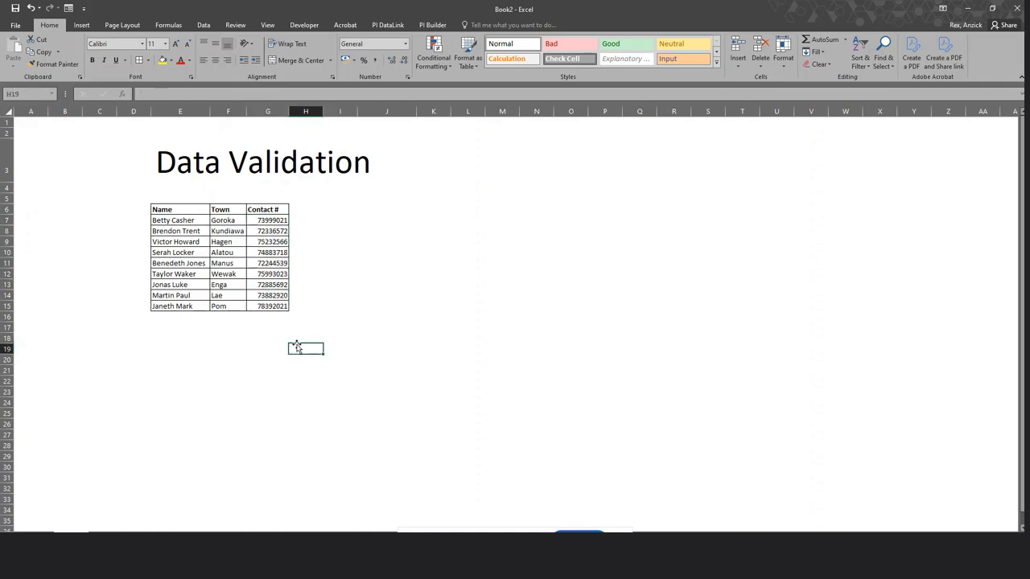
left_click(223, 359)
left_click(263, 325)
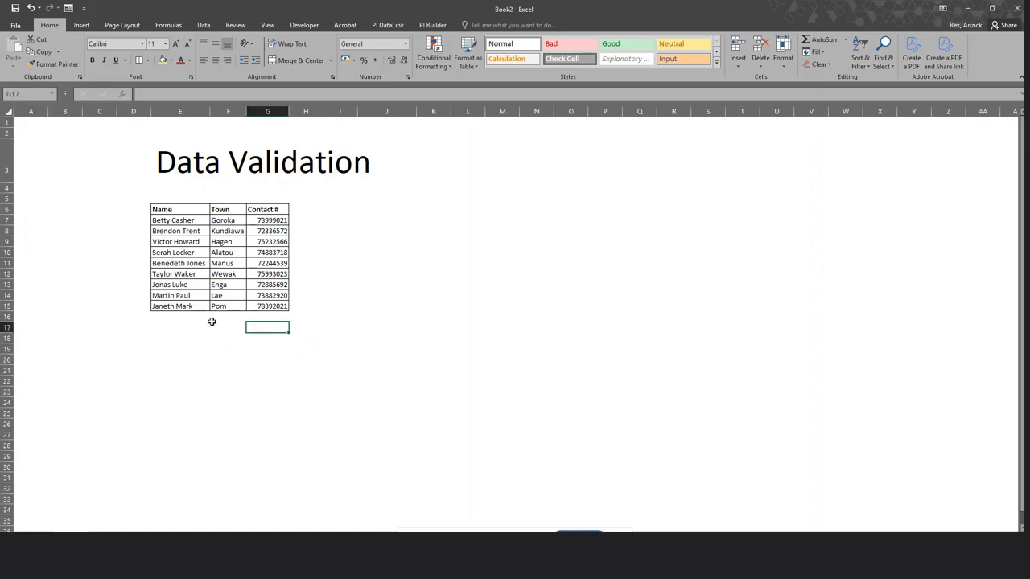
left_click(213, 318)
left_click(180, 325)
left_click(256, 327)
left_click(228, 327)
left_click(197, 338)
left_click(228, 348)
Copy the Name, Town, Contact # headers and paste them into I6:K6.
left_click_drag(171, 216, 269, 212)
right_click(266, 211)
left_click(286, 229)
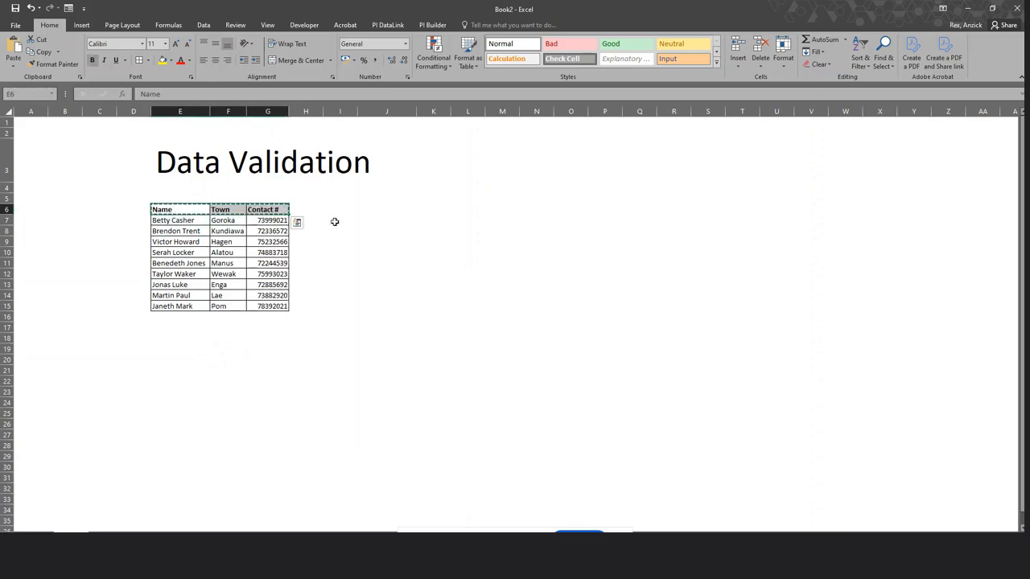
left_click(354, 207)
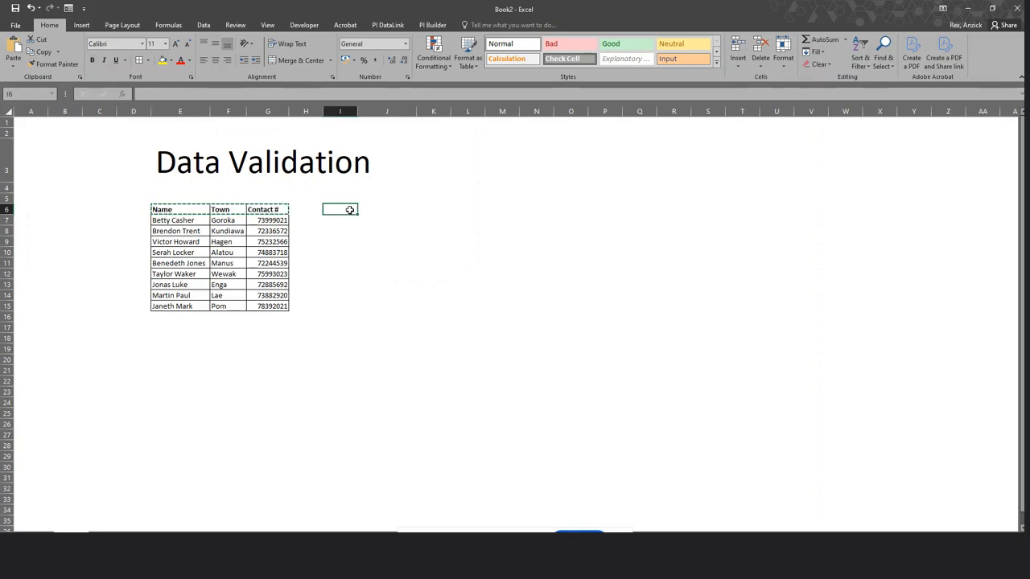
right_click(354, 206)
left_click(373, 257)
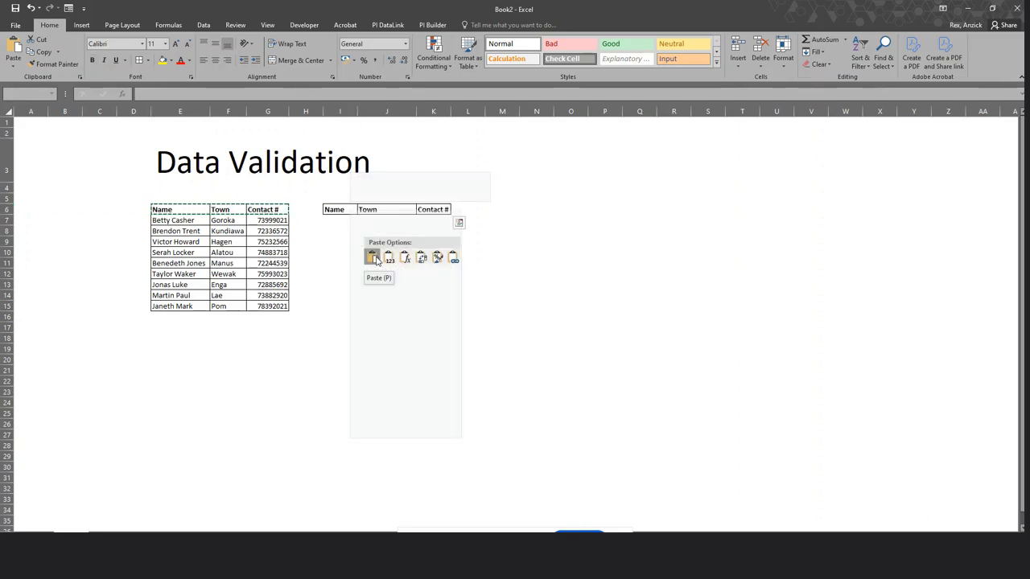
Check the pasted Town and Contact # headers and select J7.
left_click(520, 306)
left_click(515, 335)
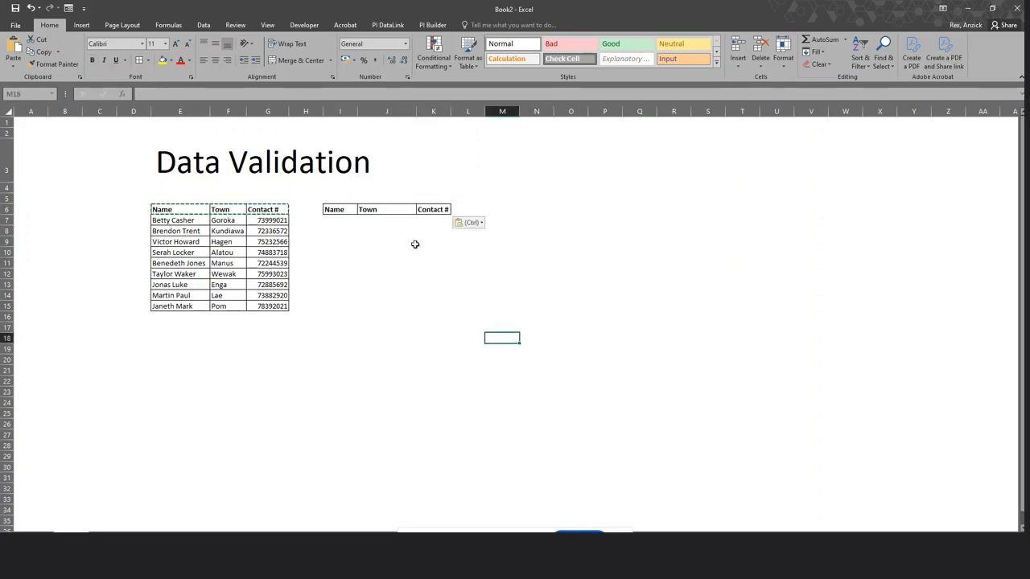
left_click(378, 211)
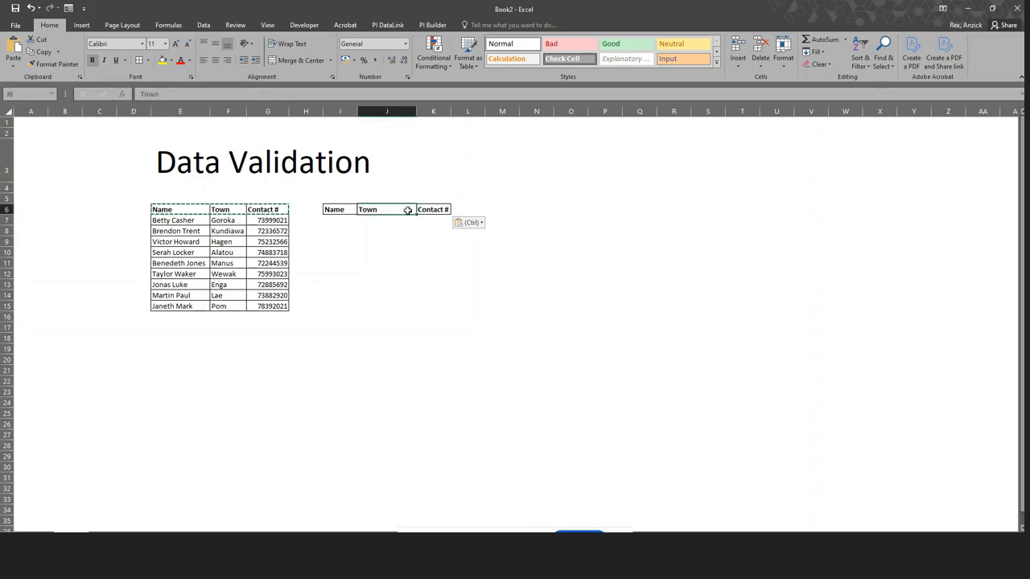
left_click(435, 210)
left_click(438, 272)
left_click(379, 220)
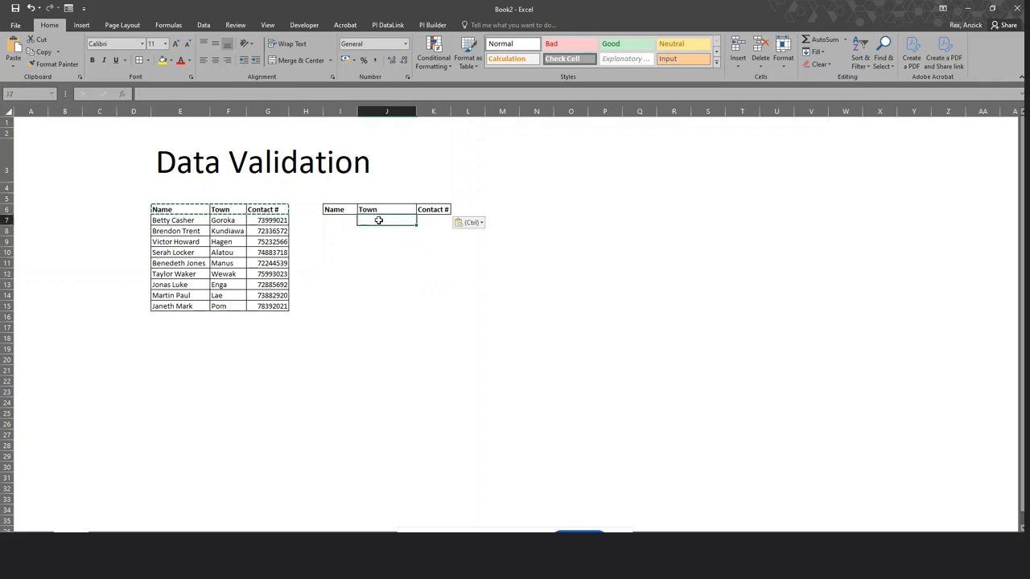
Enter =VLOOKUP(I7,E7:G15,2,FALSE) in J7 to look up the Town for I7's name.
key("Escape")
type("=")
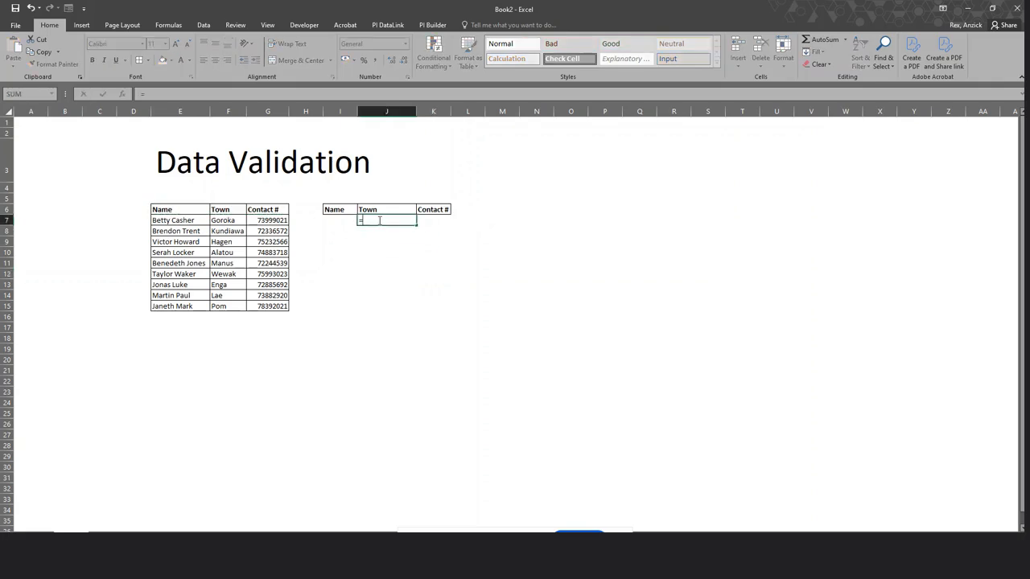
type("vlo")
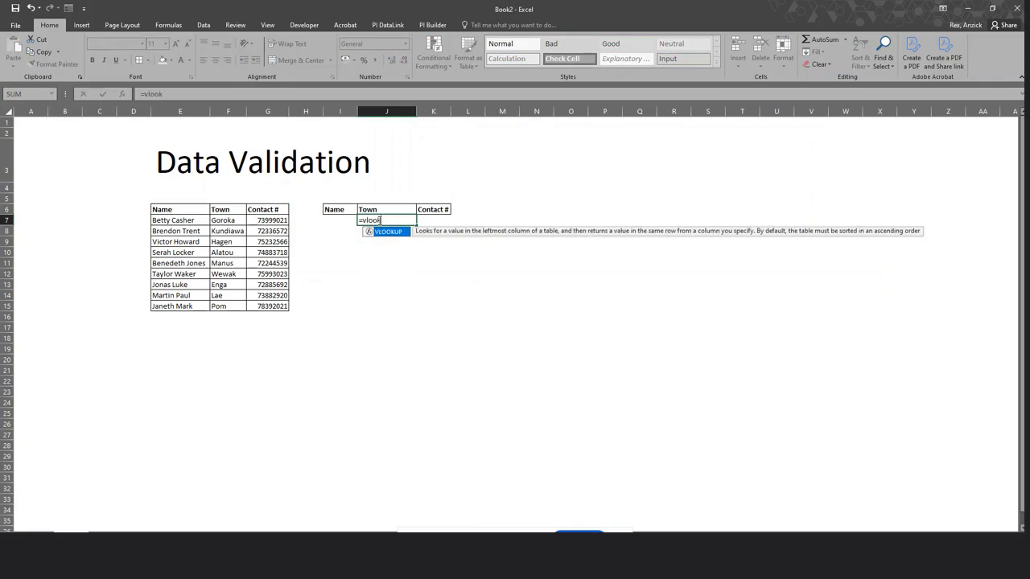
type("ok")
double_click(384, 232)
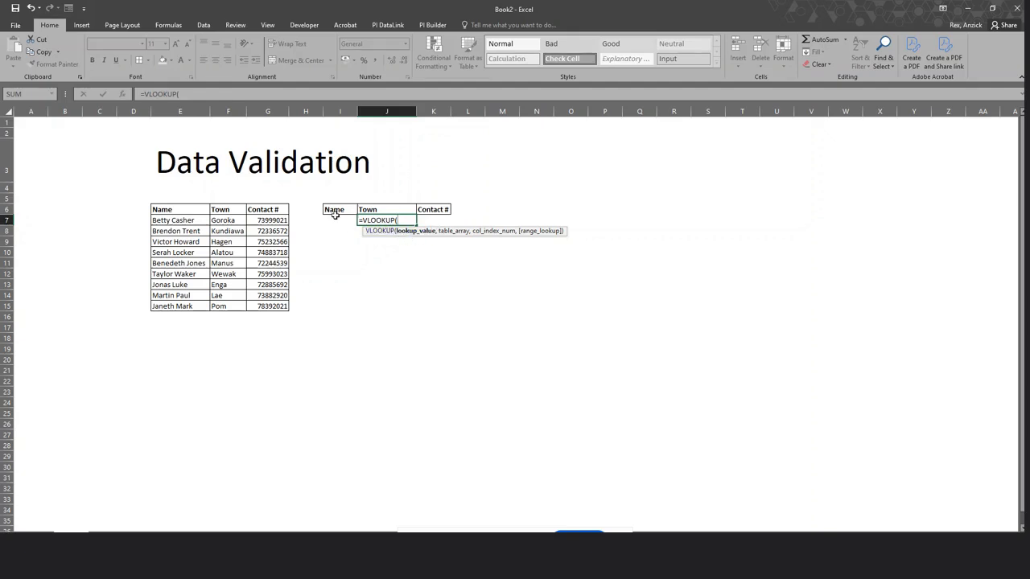
left_click(335, 219)
type(",")
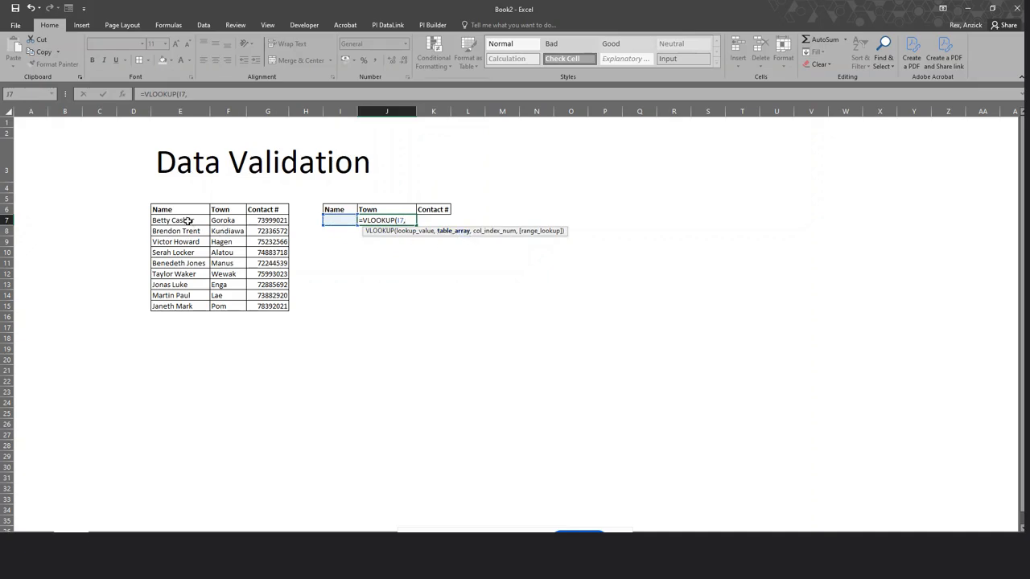
left_click_drag(187, 220, 277, 304)
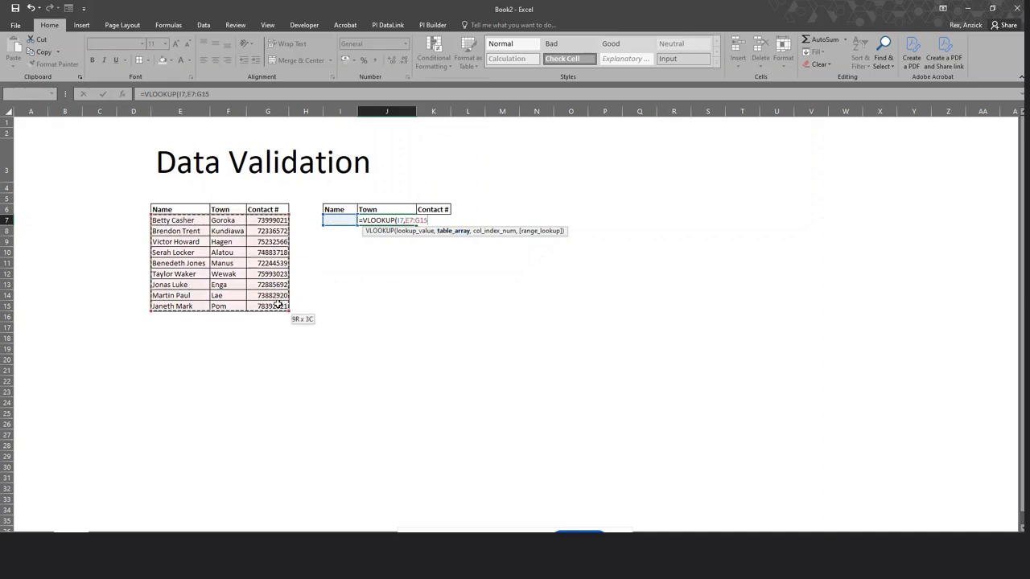
type(",2")
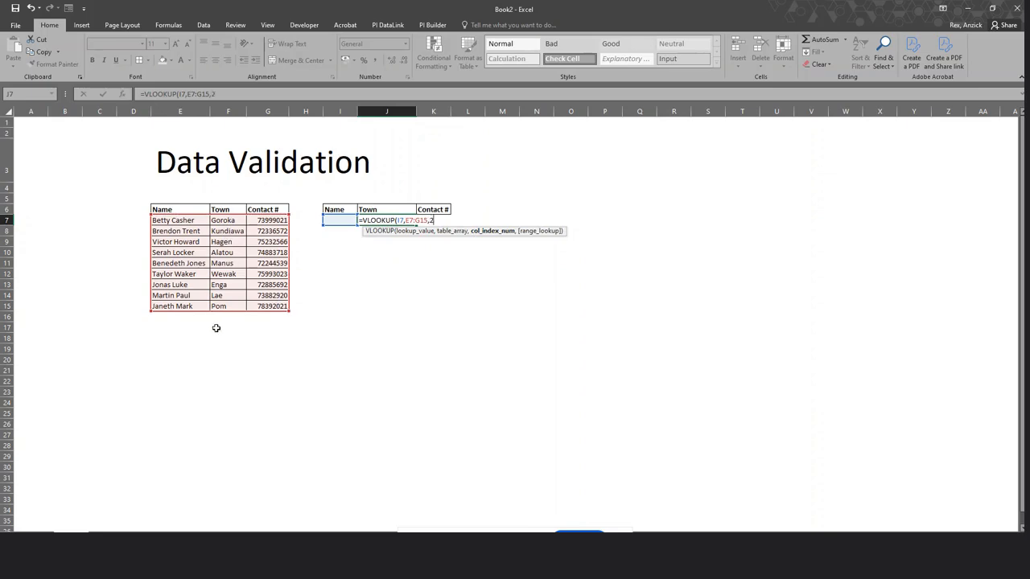
type(",FALSE")
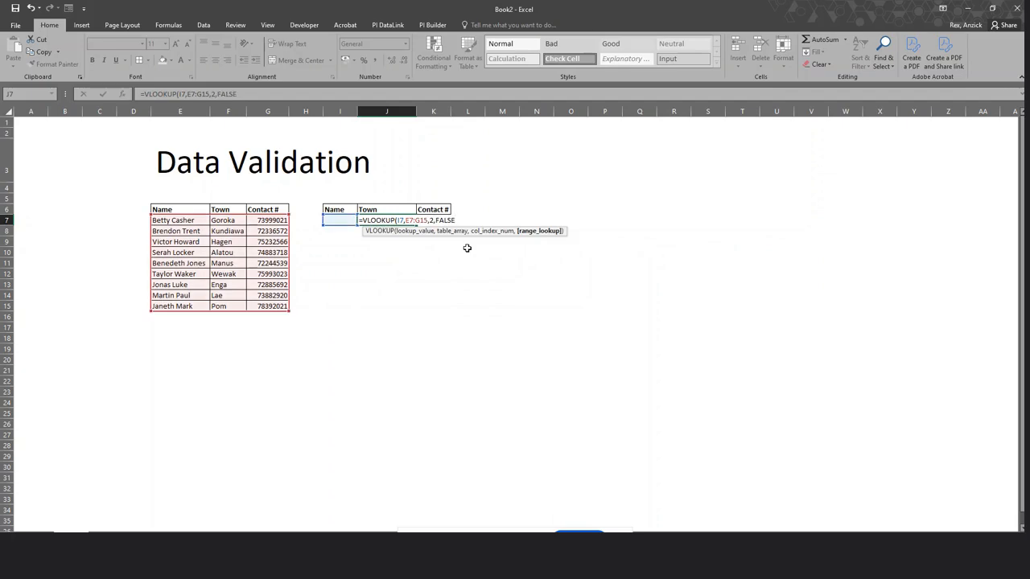
key("Return")
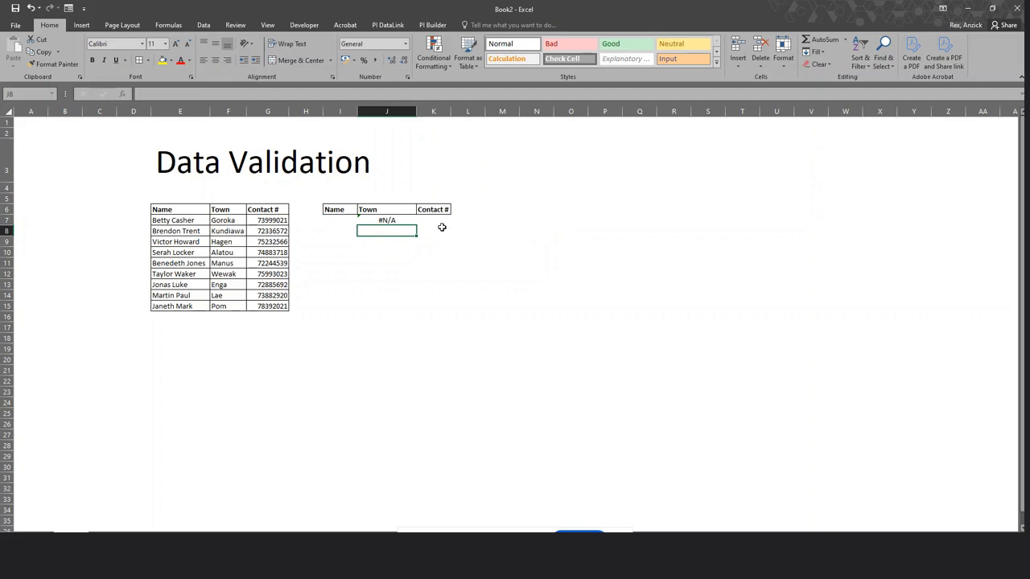
Enter =VLOOKUP(I7,E7:G15,3,FALSE) in K7 with exact match to return the Contact #.
left_click(437, 222)
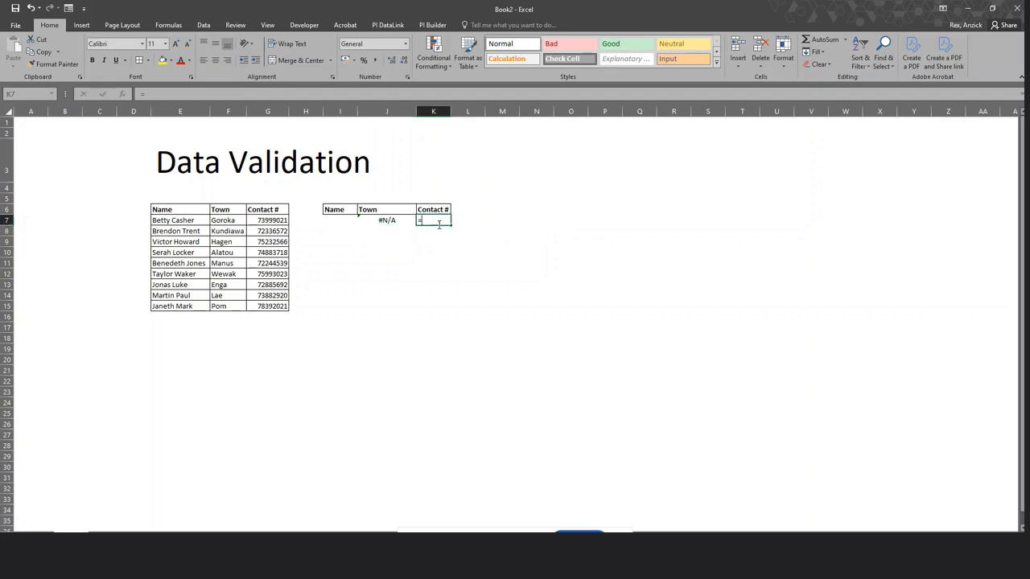
type("=vl")
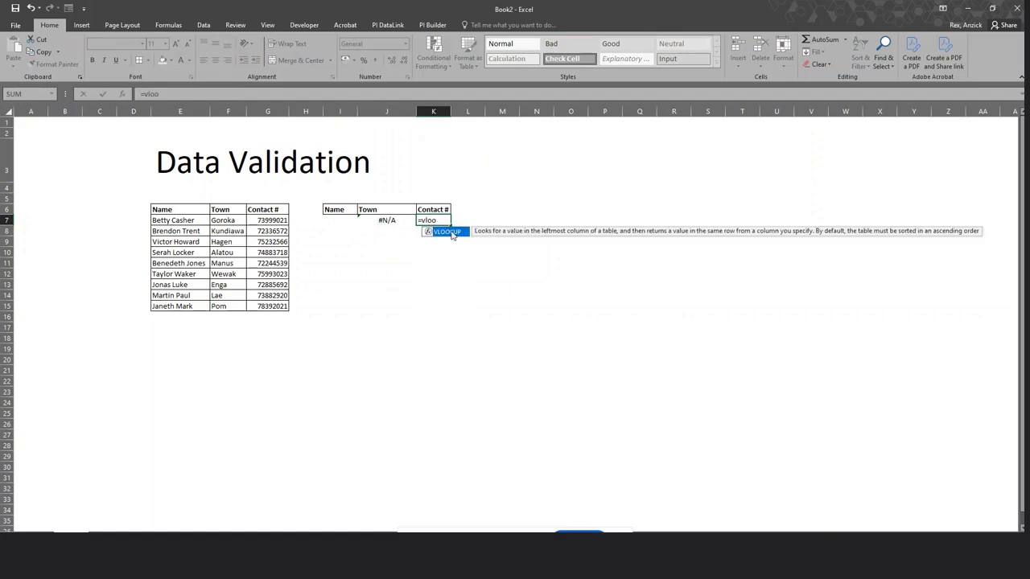
type("oo")
double_click(451, 233)
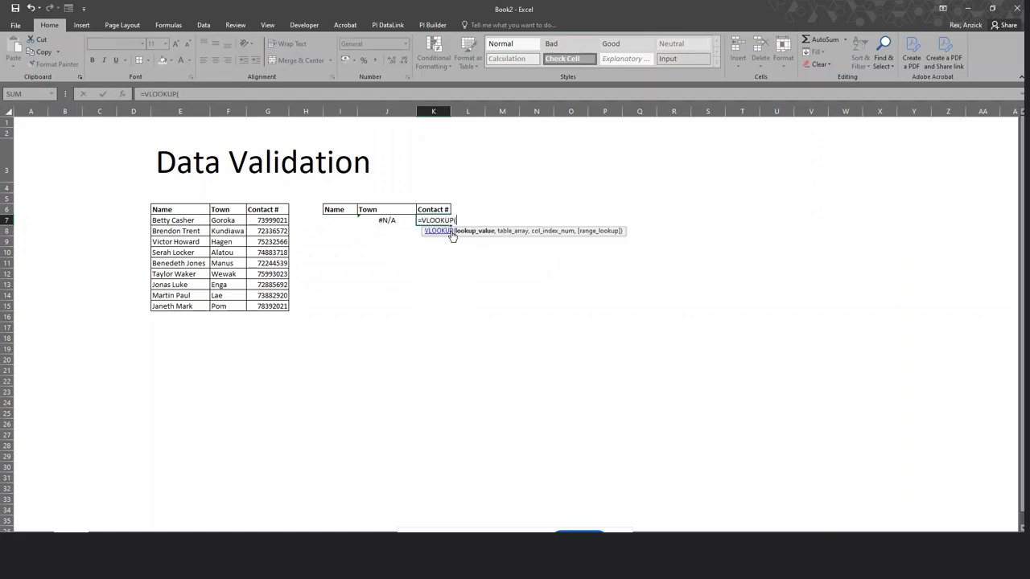
left_click(339, 219)
type(",")
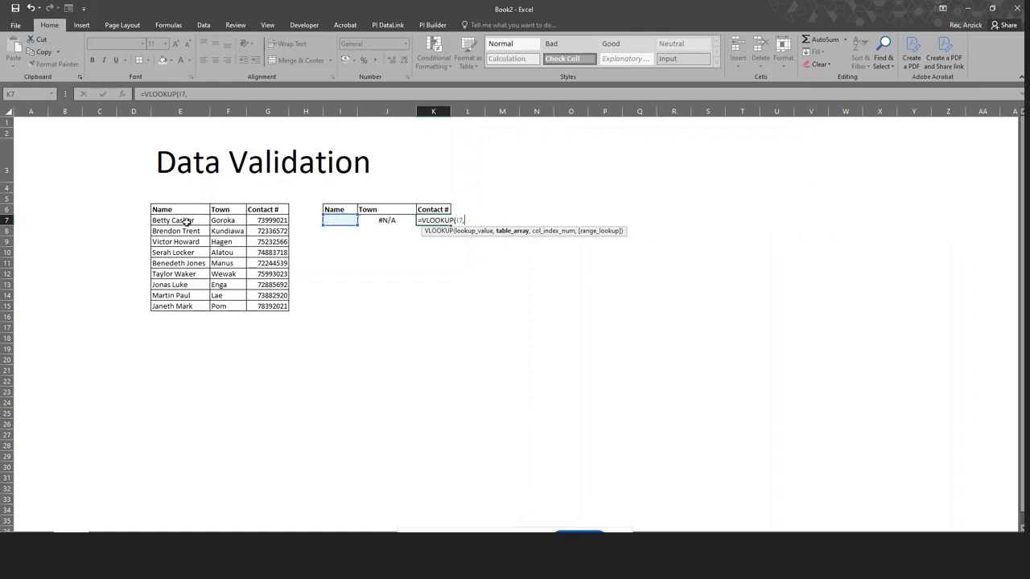
left_click_drag(183, 221, 274, 313)
type(",3")
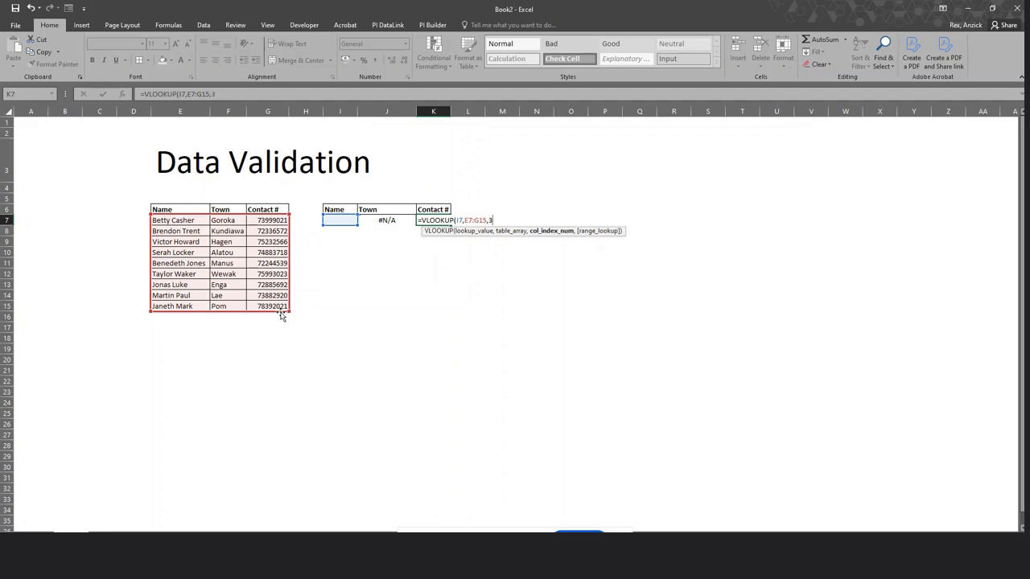
type(",")
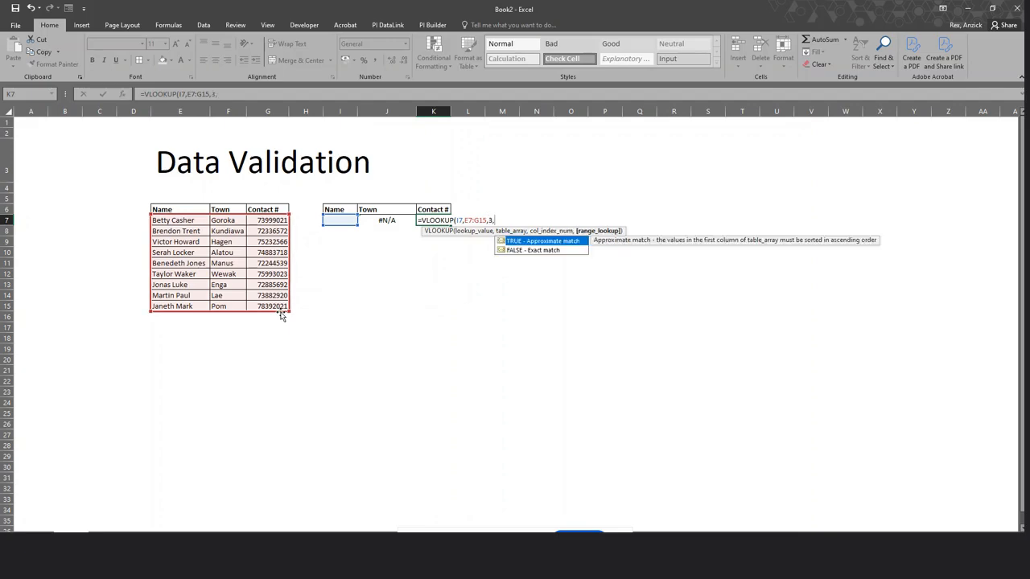
double_click(531, 250)
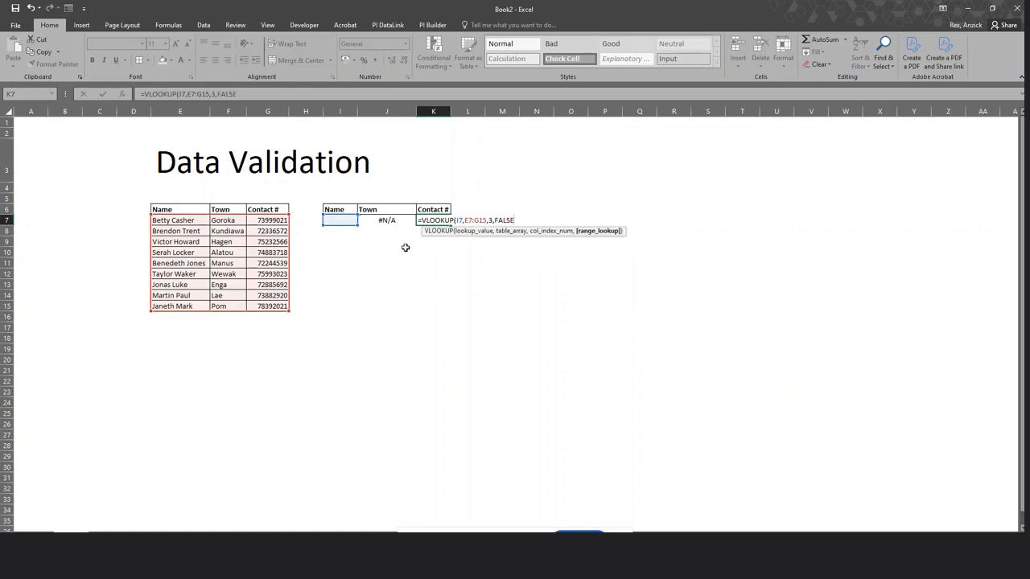
type(")")
key("Return")
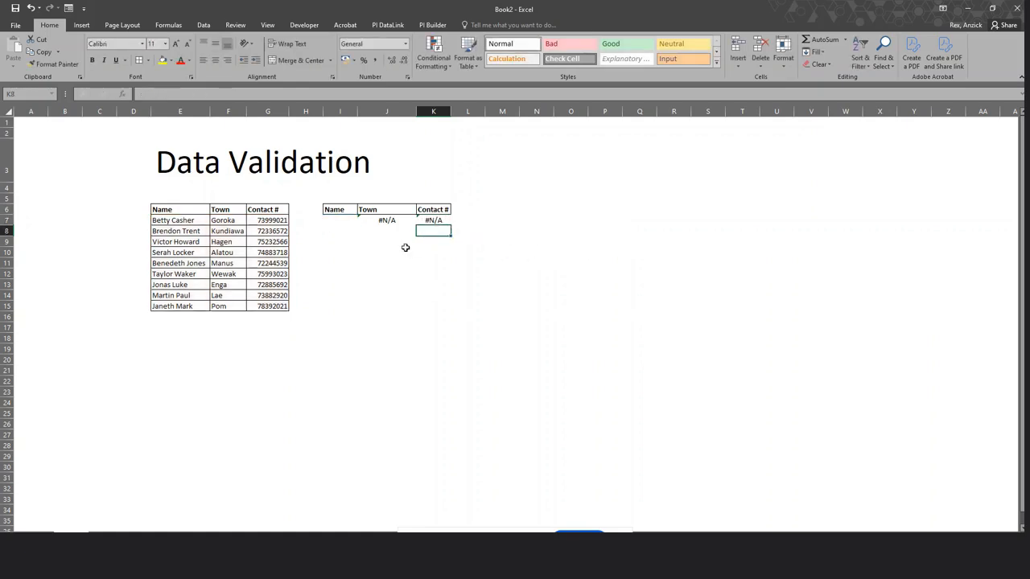
left_click(342, 221)
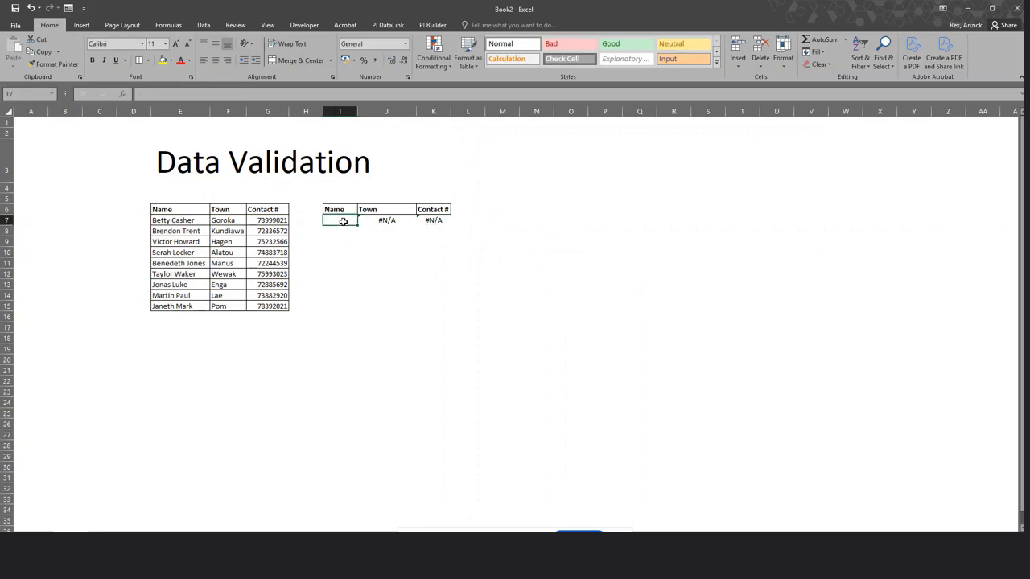
left_click(189, 222)
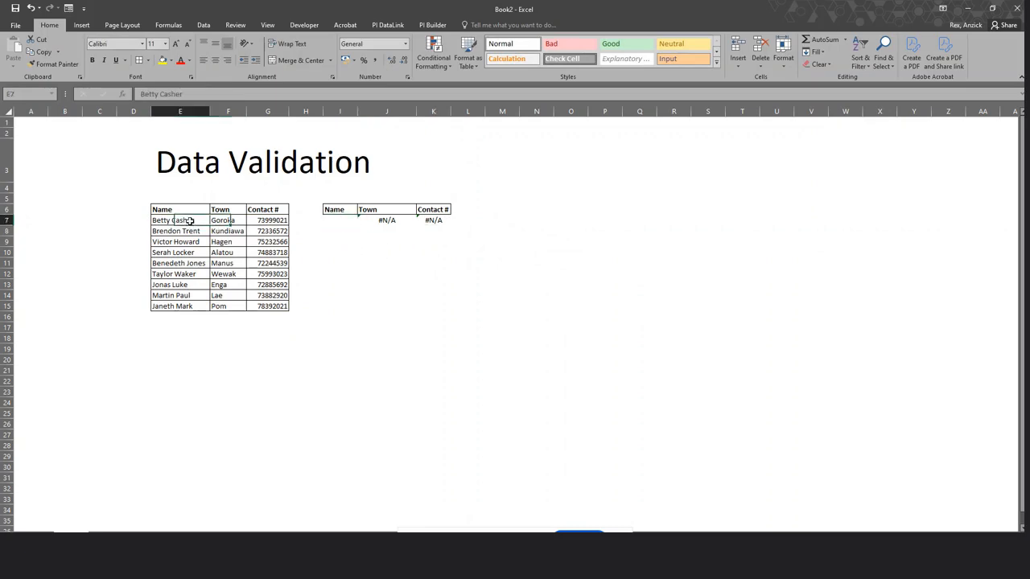
right_click(190, 222)
left_click(213, 237)
left_click(336, 223)
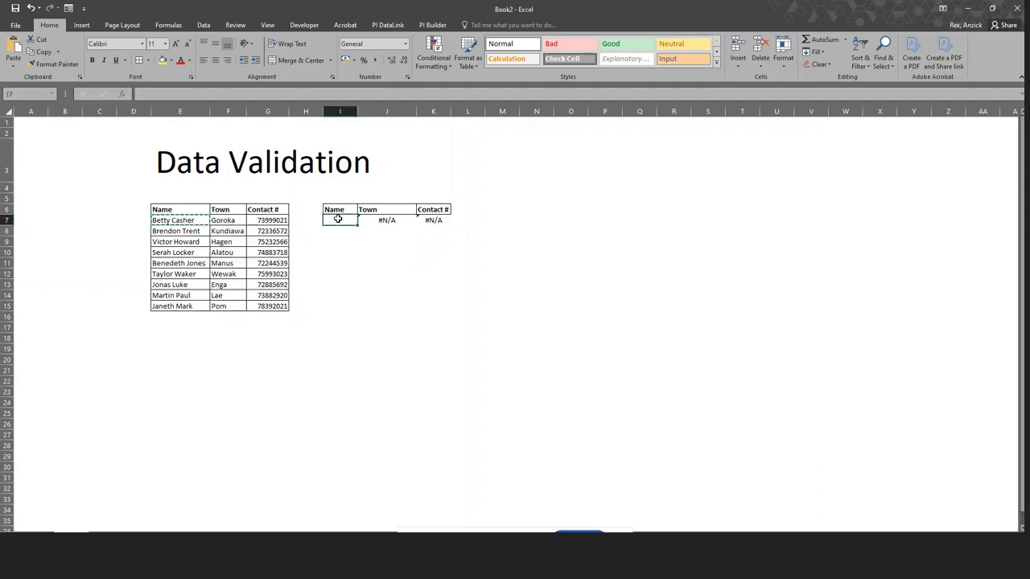
right_click(336, 223)
left_click(380, 267)
left_click(502, 263)
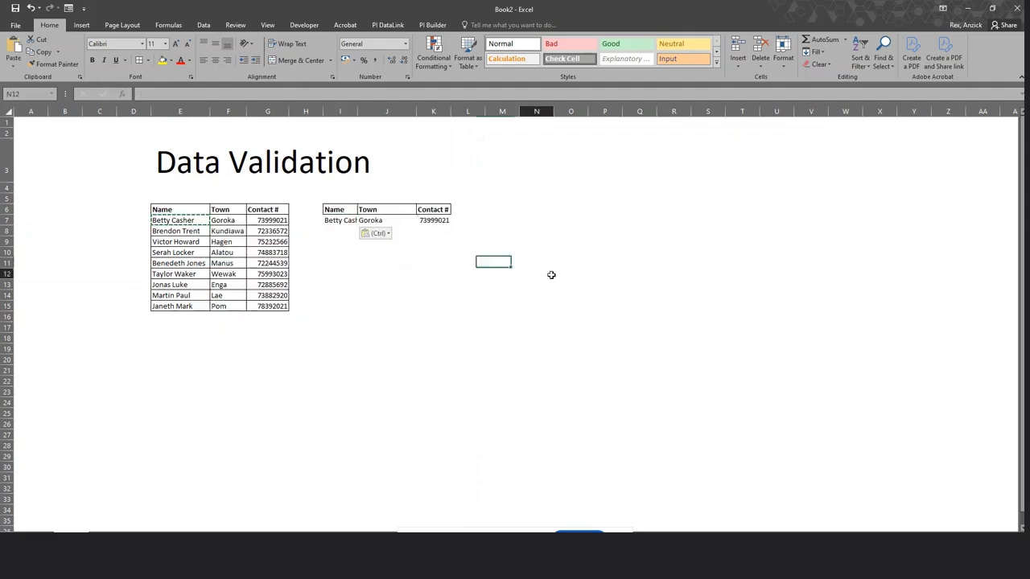
left_click(549, 274)
double_click(357, 111)
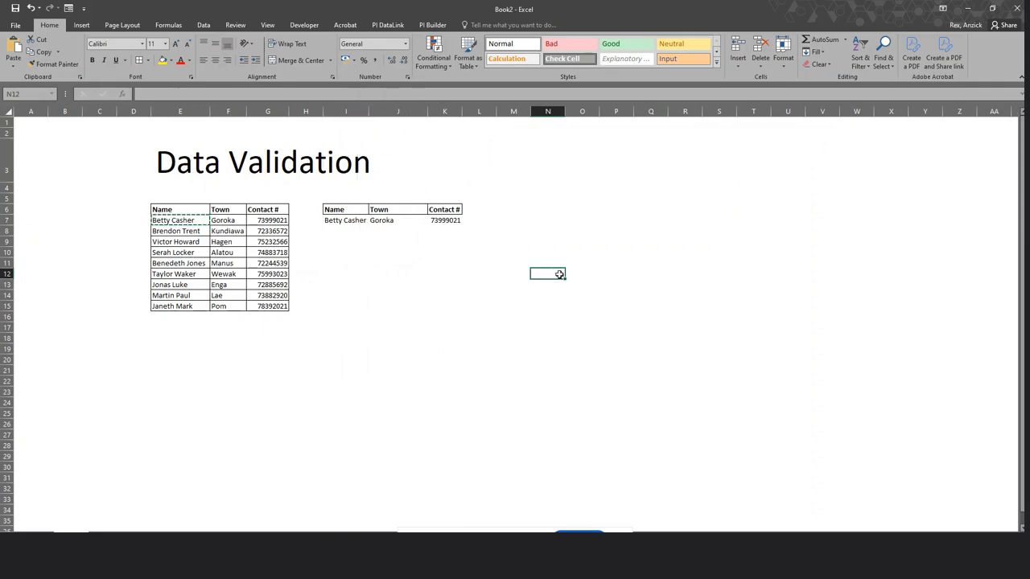
Inspect the J7 Town and K7 Contact # lookups returning Goroka and 73999021.
left_click(383, 223)
left_click(431, 223)
left_click(409, 223)
left_click(442, 222)
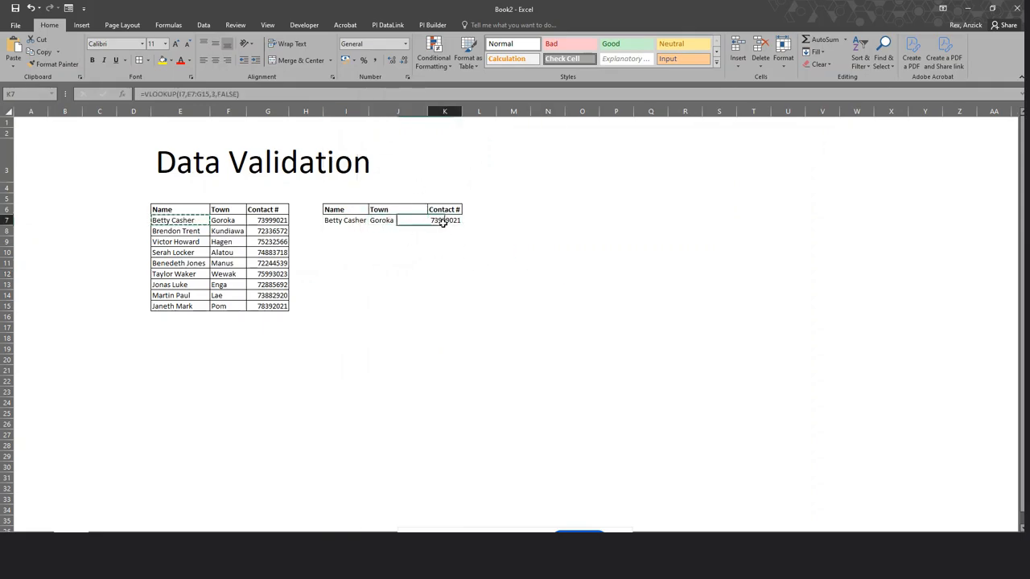
left_click(392, 223)
left_click(442, 221)
left_click(408, 219)
left_click(432, 222)
Compare I7 against the E7:E15 names list and recheck the J7 and K7 results.
left_click(355, 222)
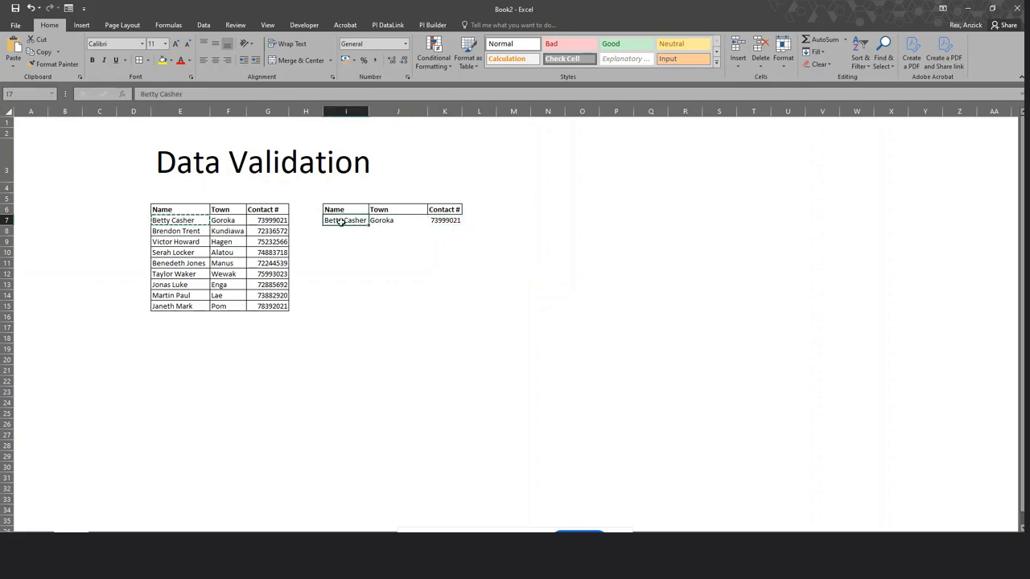
left_click_drag(193, 223, 187, 307)
left_click(443, 320)
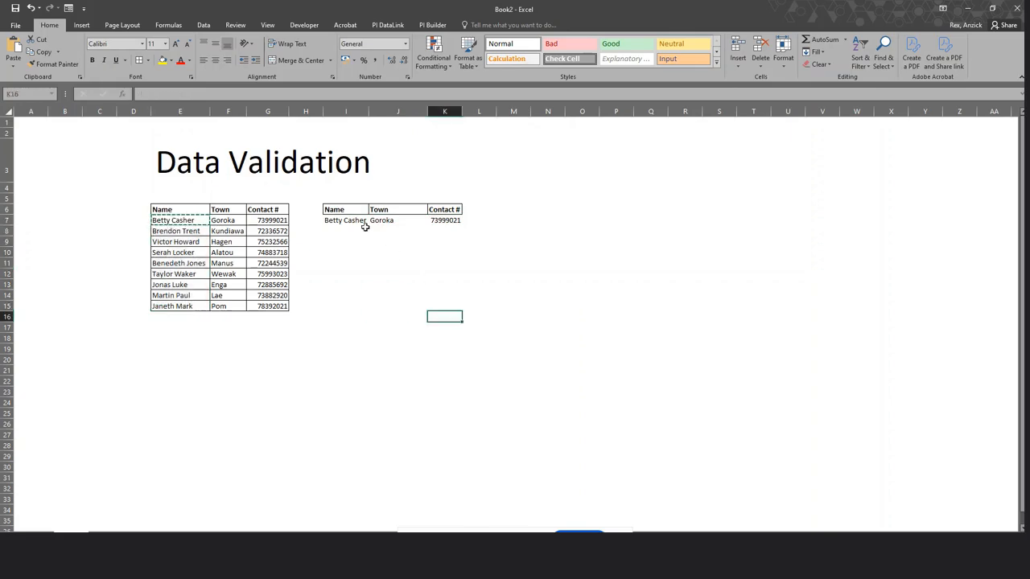
left_click(346, 223)
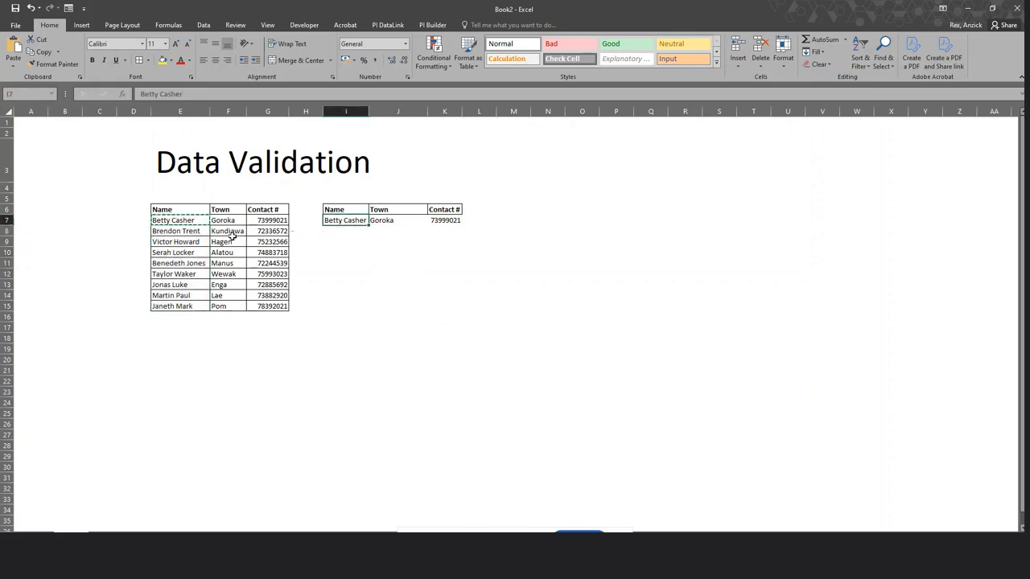
left_click(201, 232)
left_click(343, 221)
left_click(364, 261)
left_click(410, 223)
left_click(442, 223)
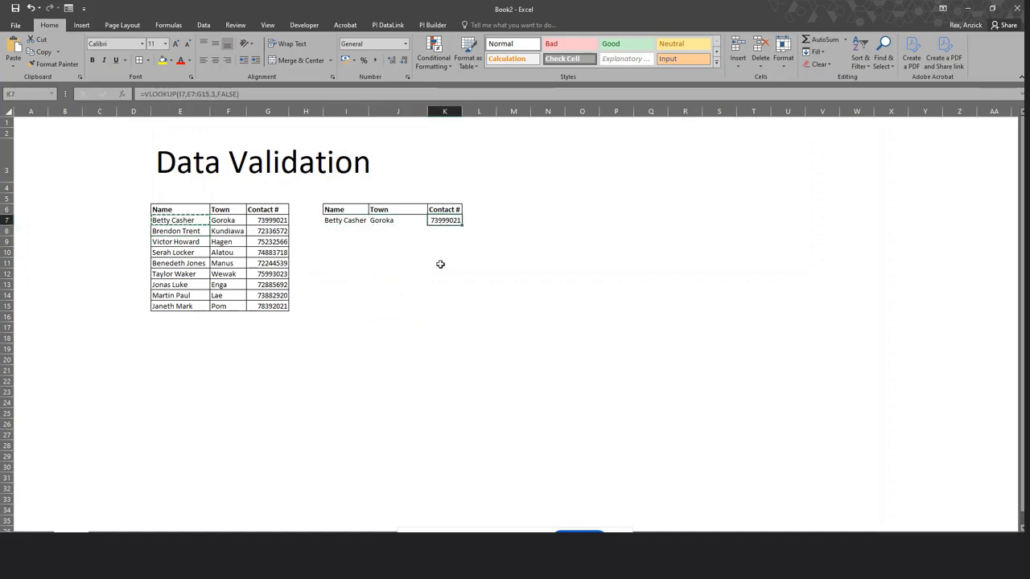
left_click(354, 220)
left_click(410, 222)
left_click(449, 221)
left_click(417, 304)
left_click(338, 221)
key("Delete")
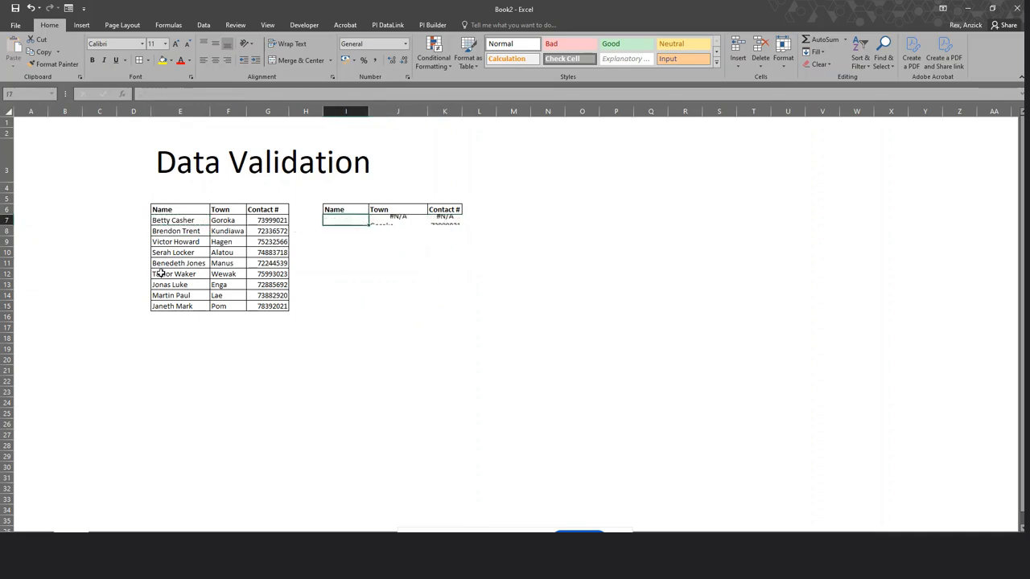
left_click(386, 328)
left_click(341, 218)
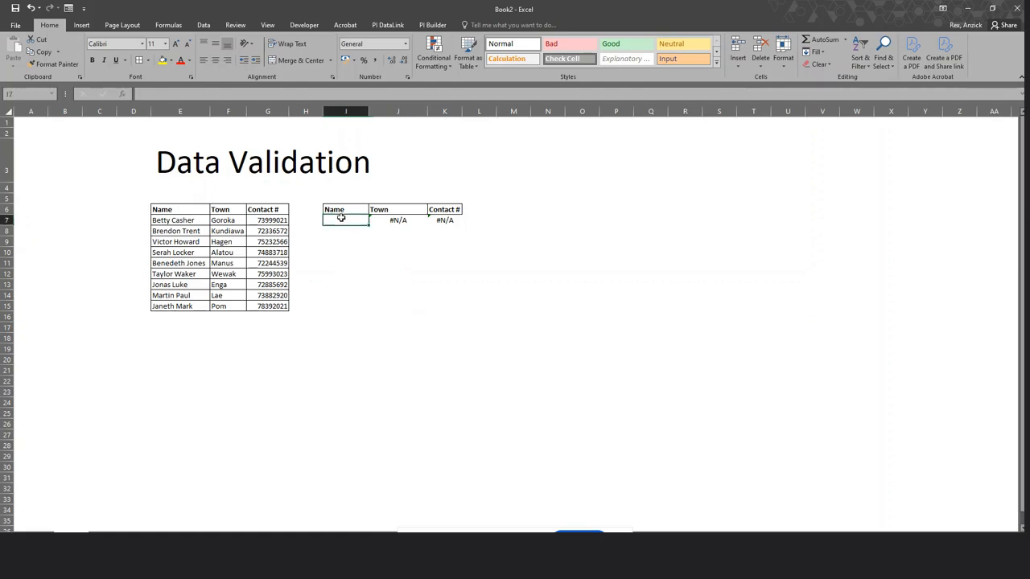
Give I7 a List data validation with source =$E$7:$E$15 and open its dropdown.
left_click(203, 25)
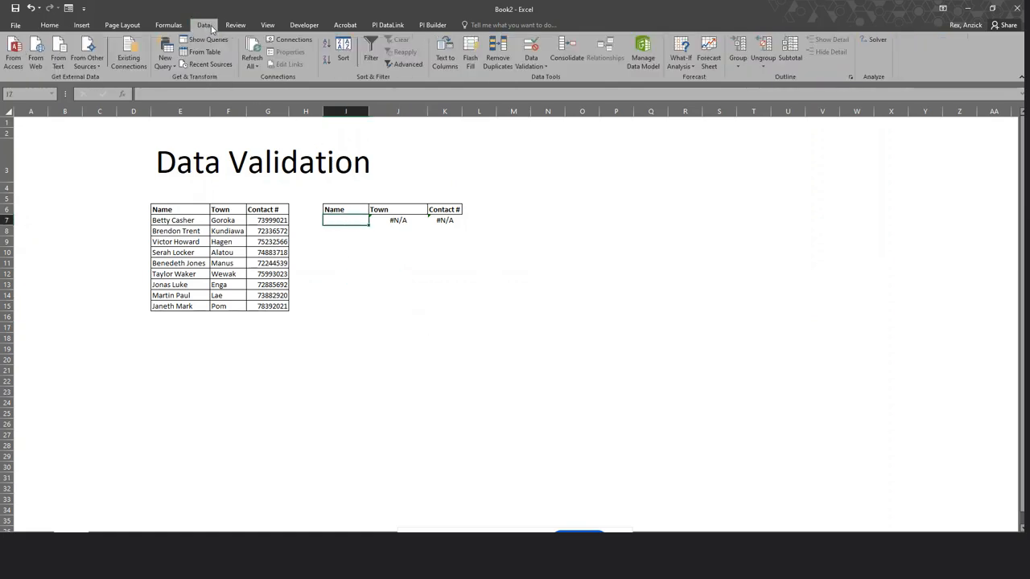
left_click(537, 71)
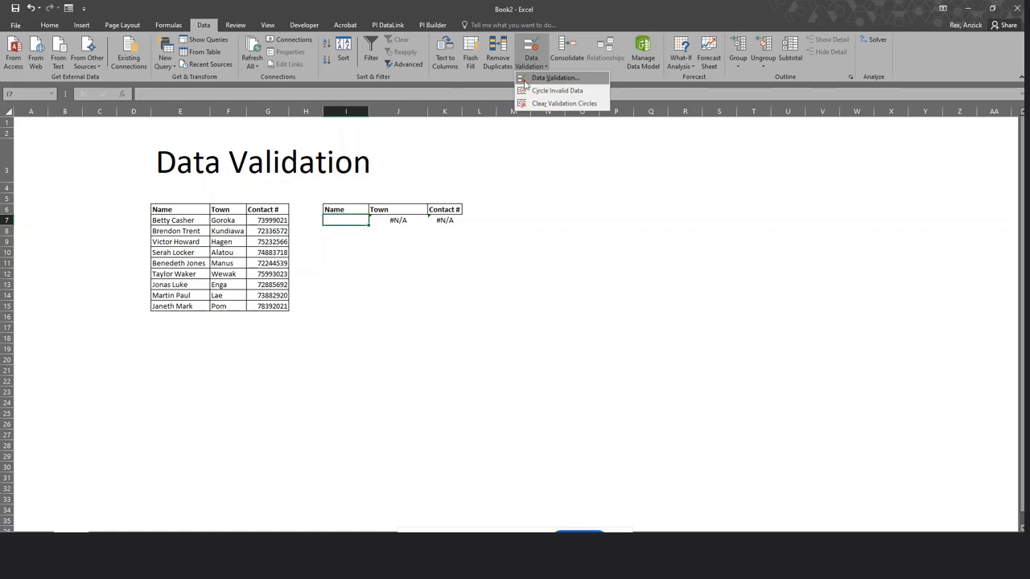
left_click(546, 79)
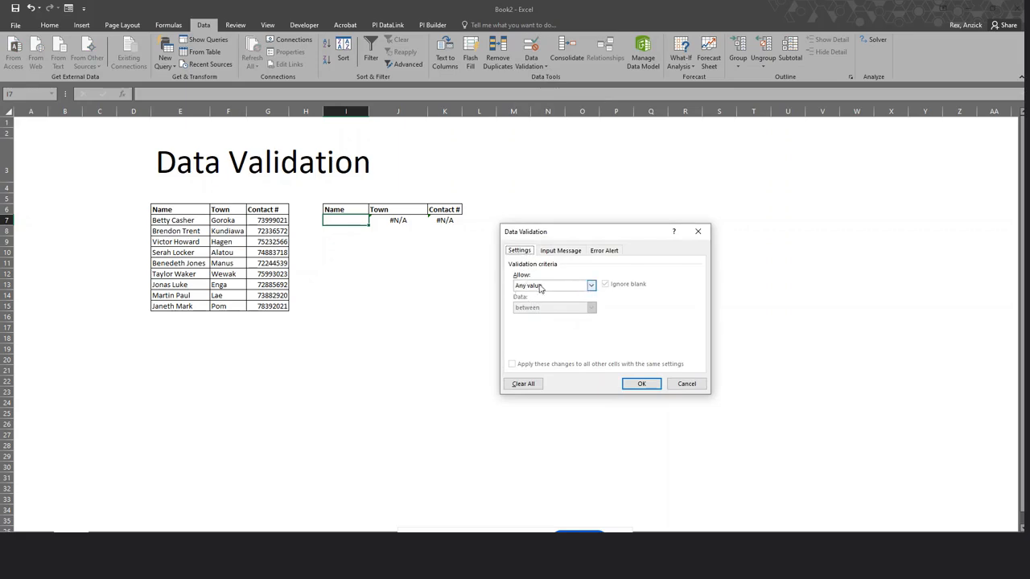
left_click(590, 286)
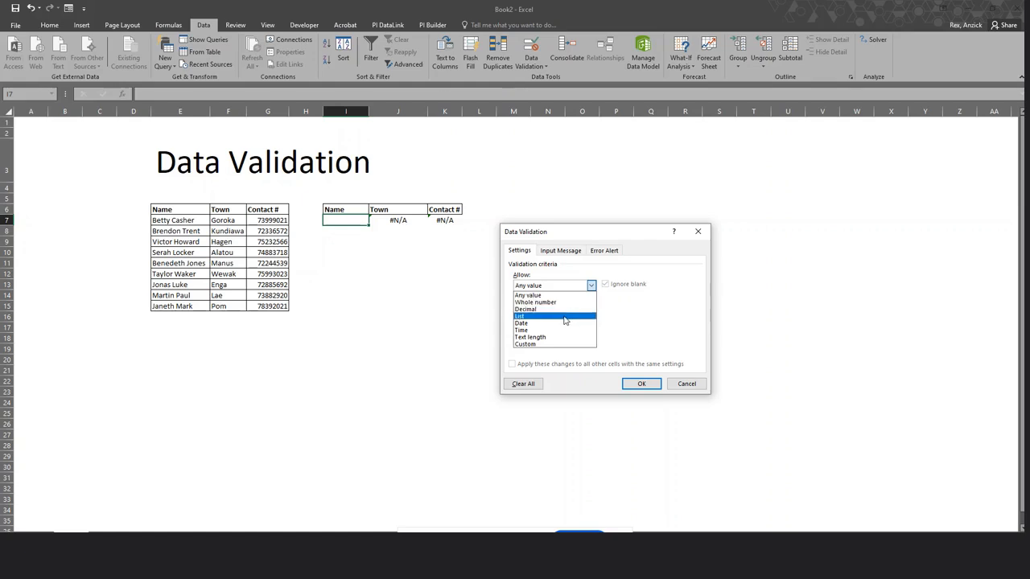
left_click(565, 316)
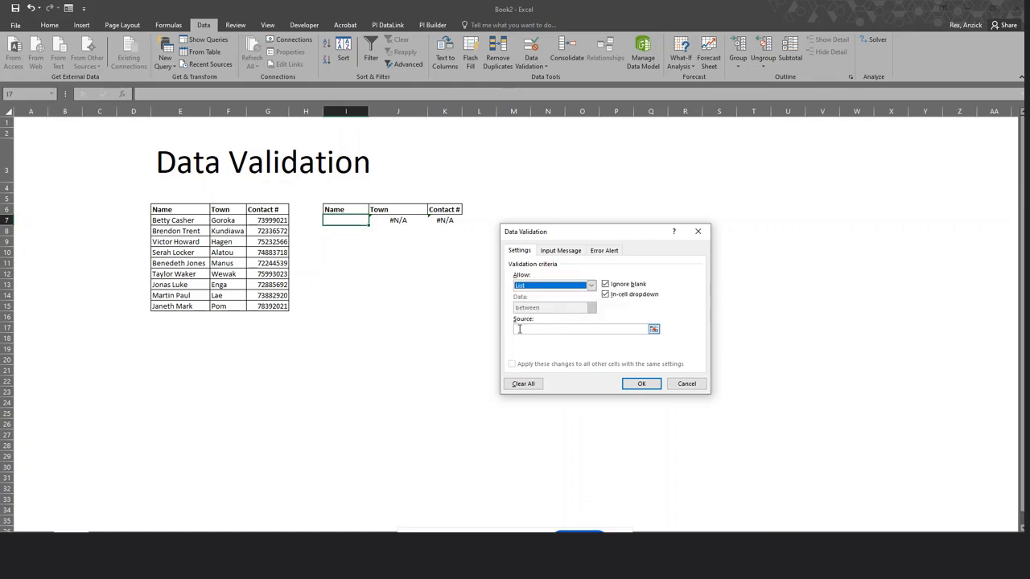
left_click(519, 329)
left_click_drag(192, 220, 197, 306)
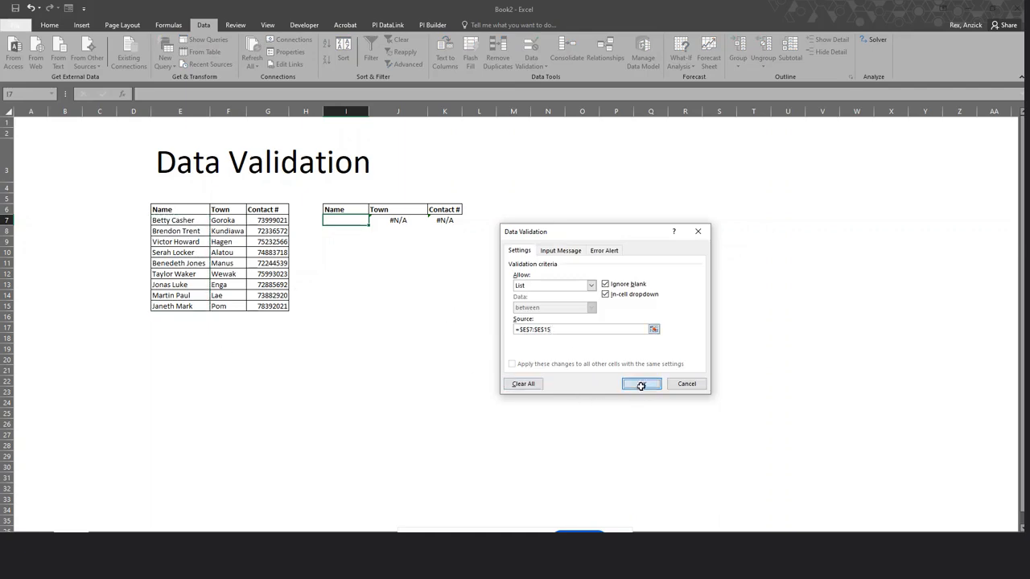
left_click(642, 384)
left_click(352, 262)
left_click(350, 221)
left_click(374, 219)
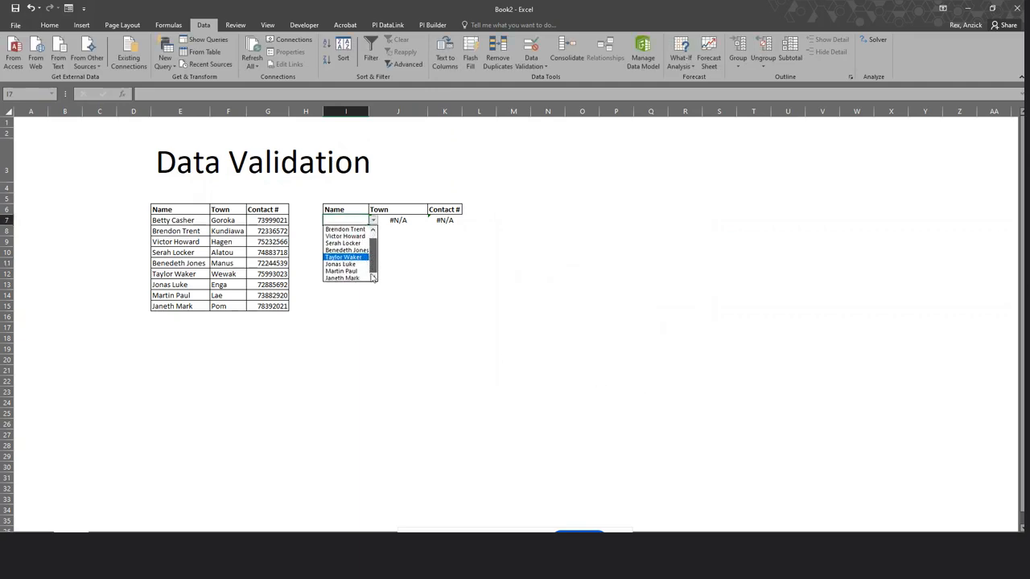
Pick a name from the I7 dropdown, autofit column I, then try two more names.
left_click(344, 236)
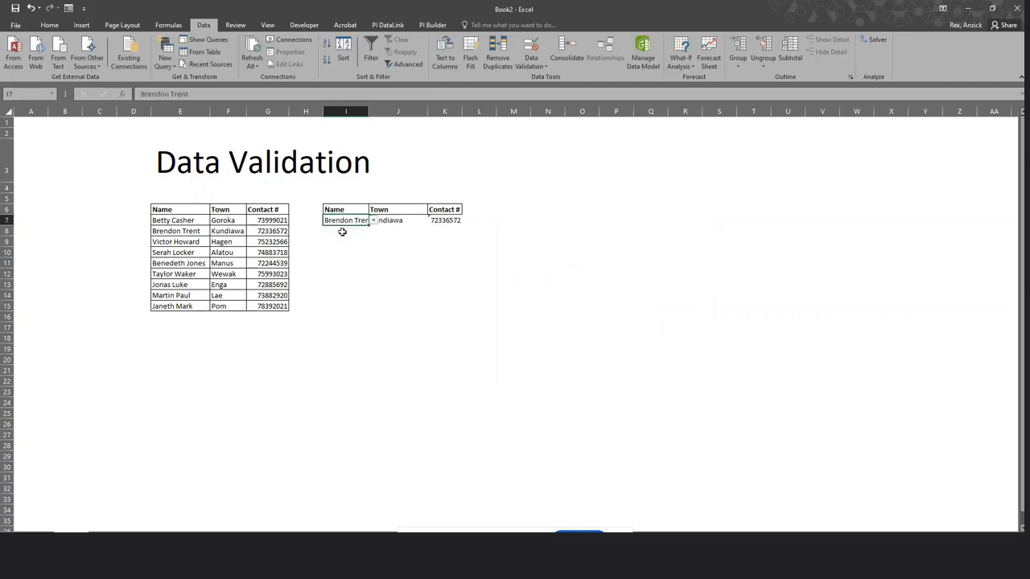
double_click(369, 110)
left_click(379, 219)
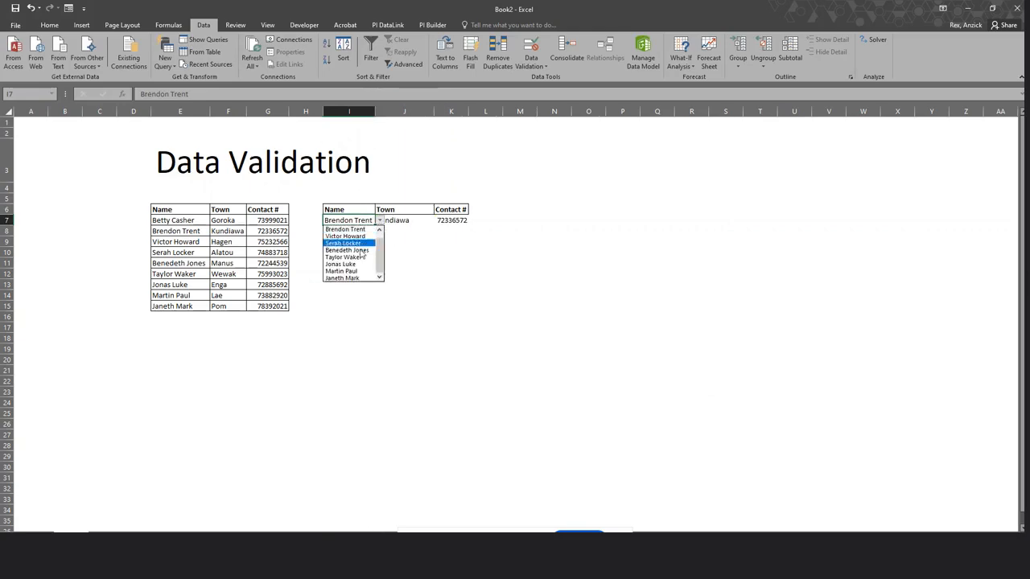
left_click(347, 250)
left_click(379, 220)
left_click(355, 271)
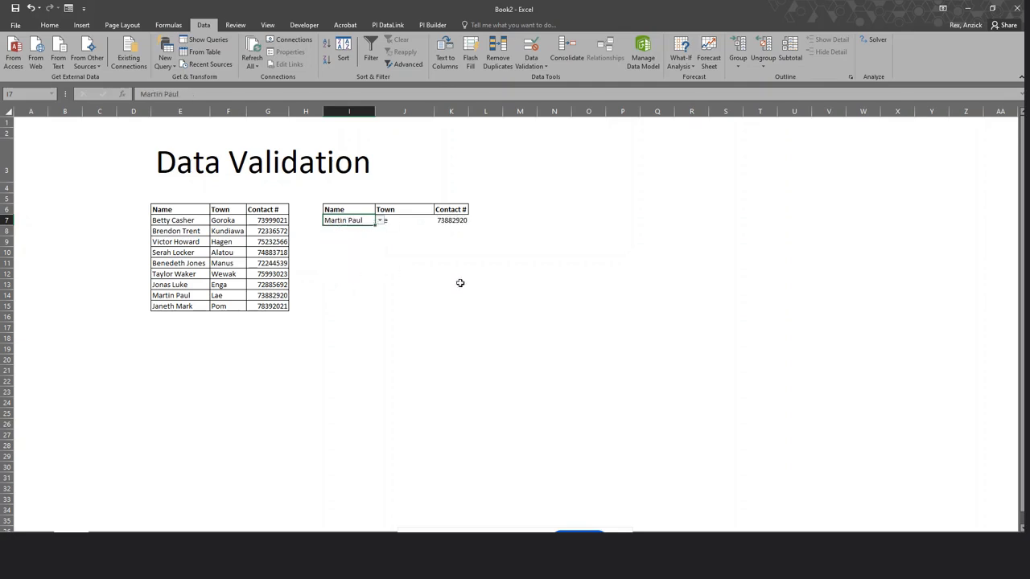
Inspect the VLOOKUP formulas for Town in J7 and Contact # in K7.
left_click(456, 283)
left_click(407, 219)
left_click(455, 222)
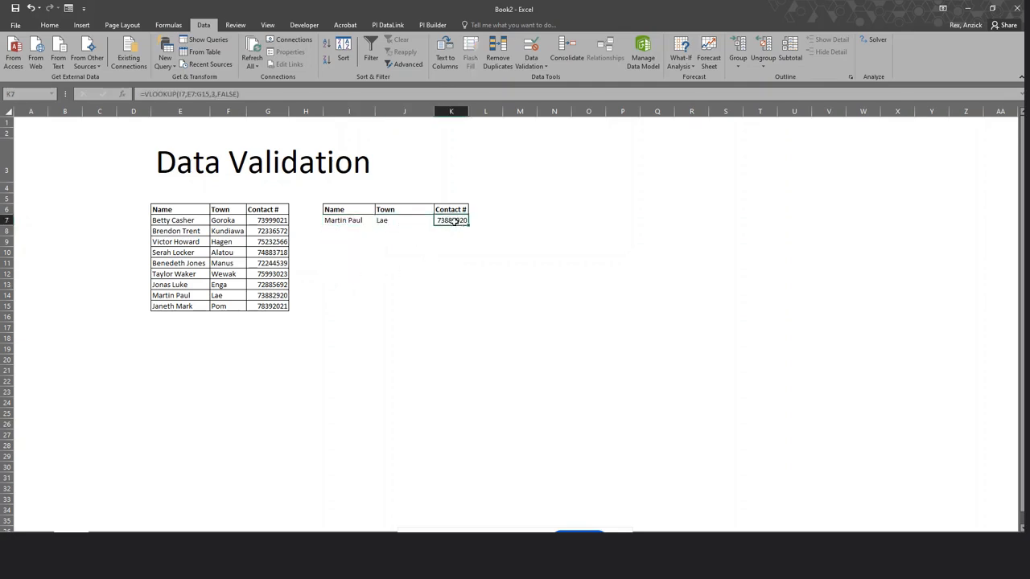
left_click(364, 222)
left_click(388, 232)
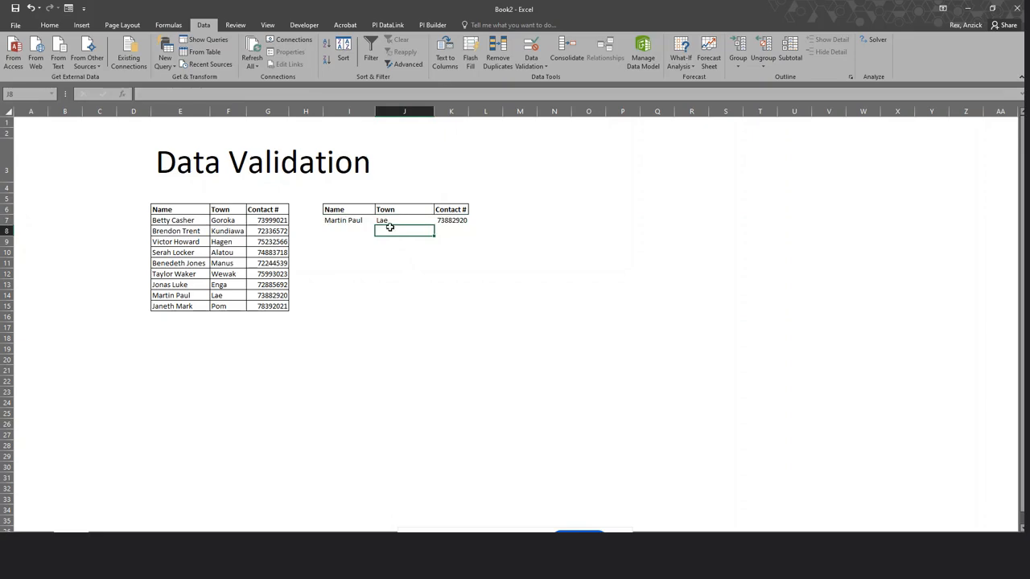
left_click(393, 221)
left_click(453, 223)
left_click(405, 221)
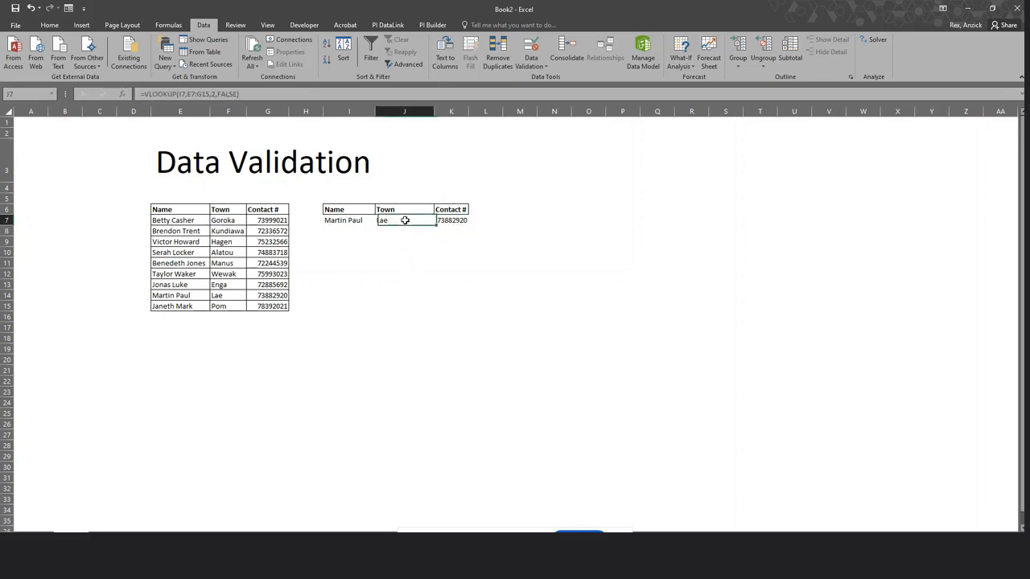
left_click(449, 222)
left_click(374, 223)
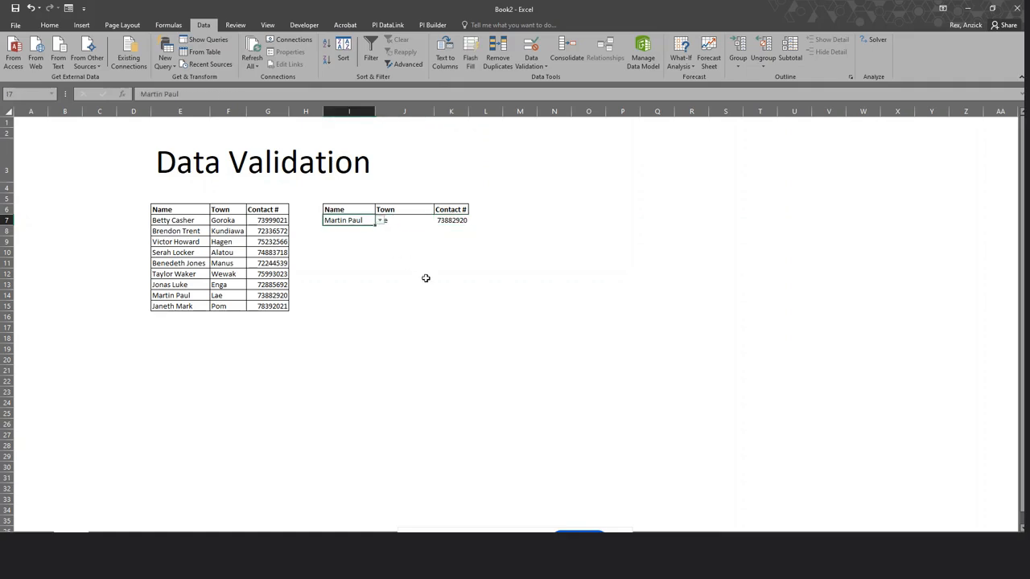
Pick three more names from the I7 dropdown, ending with the last one.
left_click(379, 220)
left_click(348, 262)
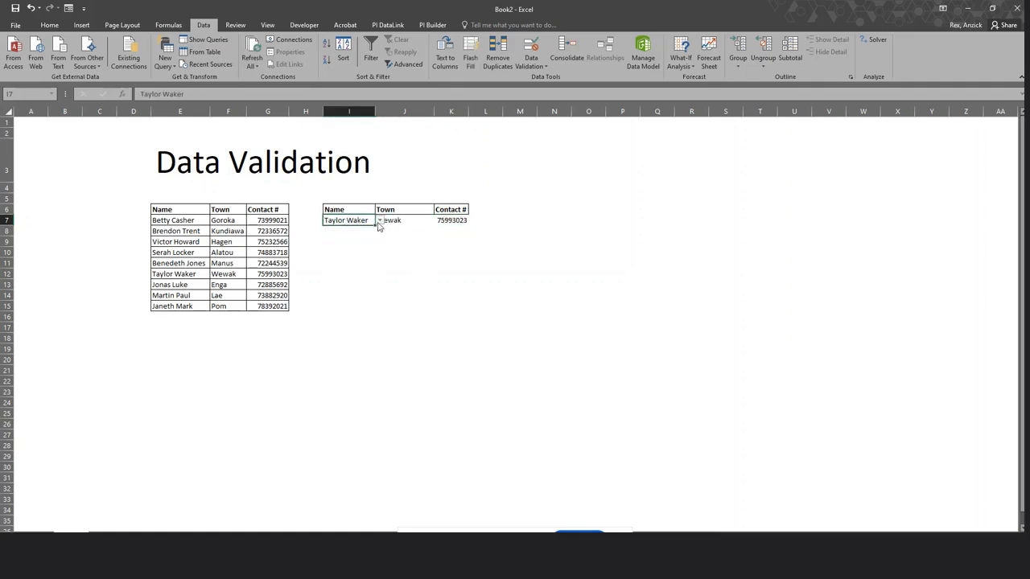
left_click(379, 220)
left_click(346, 271)
left_click(379, 221)
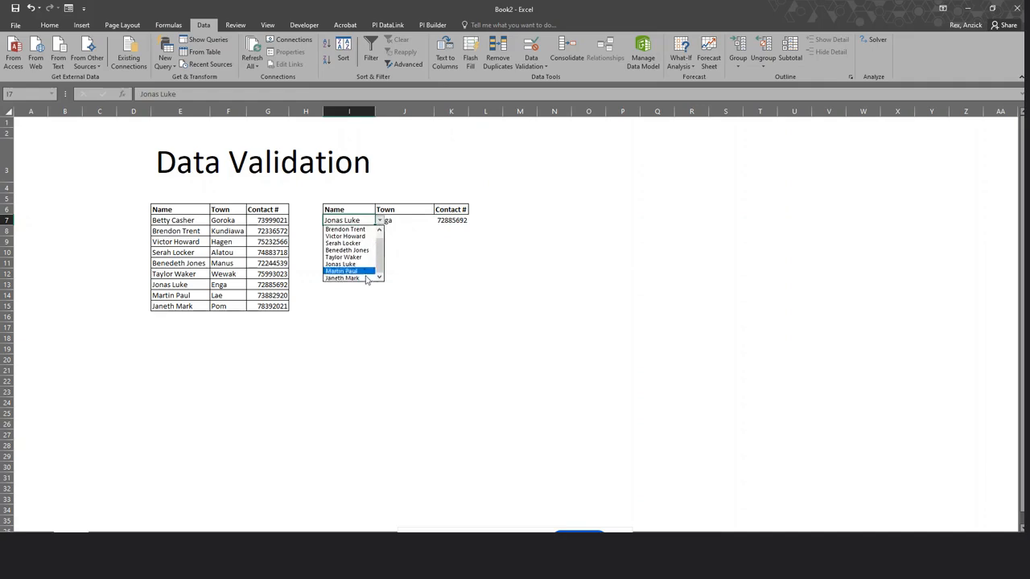
left_click(348, 278)
left_click(515, 293)
left_click(510, 359)
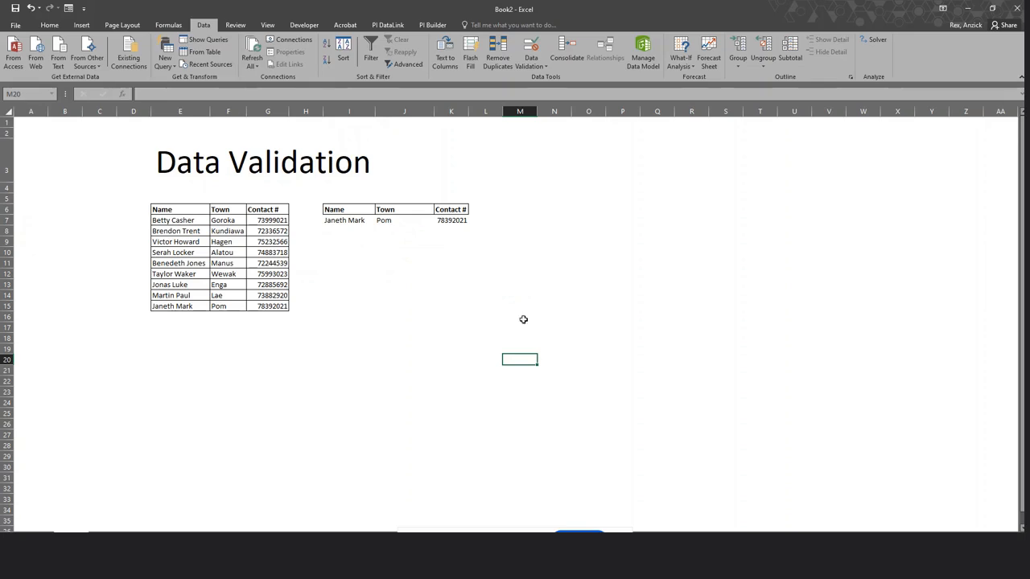
left_click(355, 221)
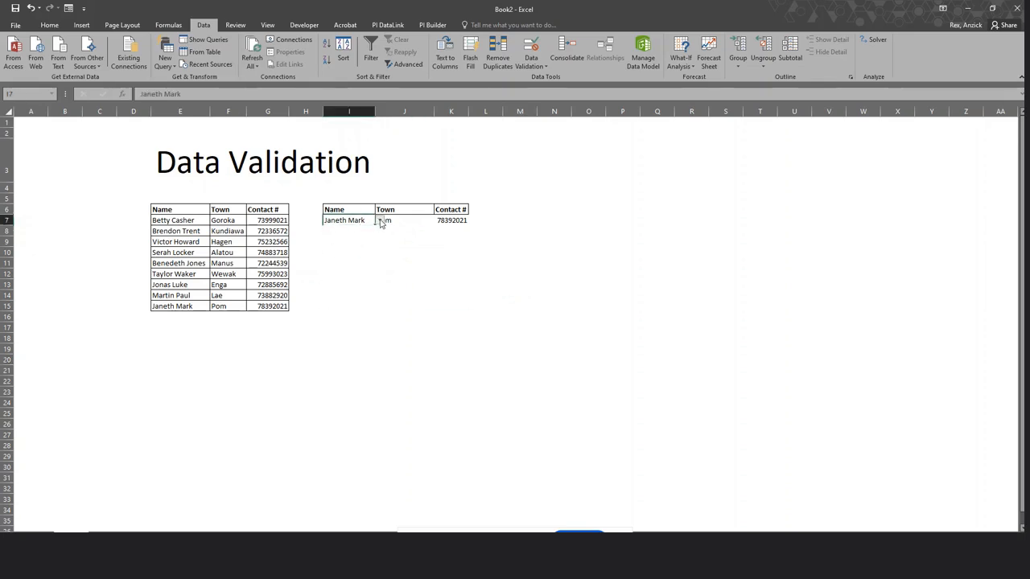
left_click(380, 220)
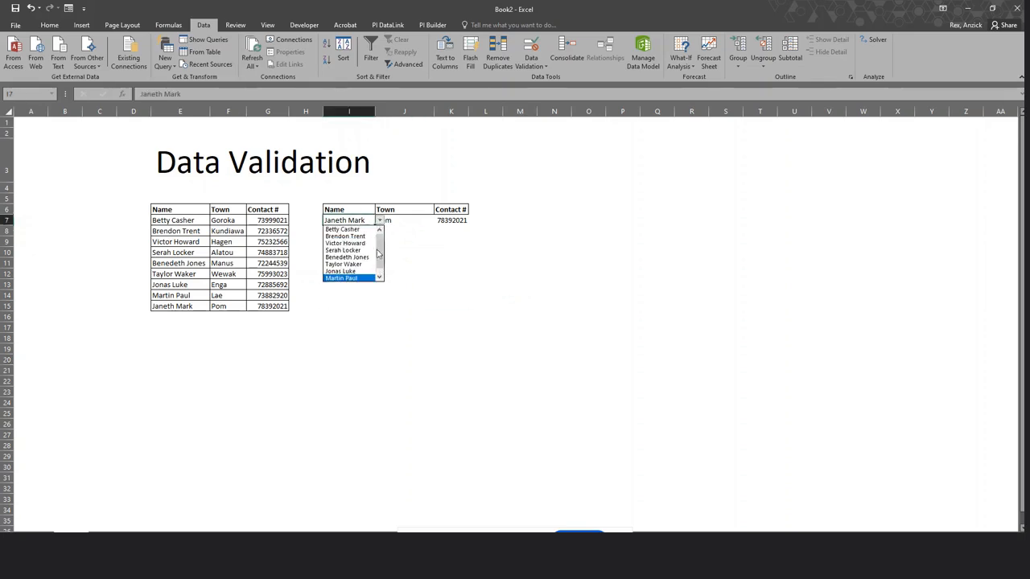
left_click(379, 277)
left_click(361, 278)
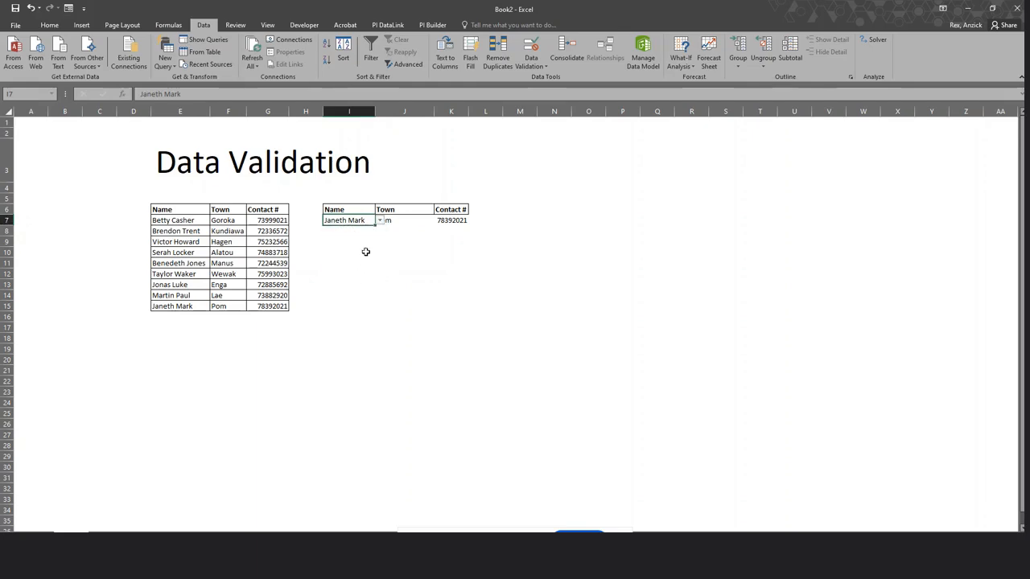
left_click(379, 220)
left_click(354, 258)
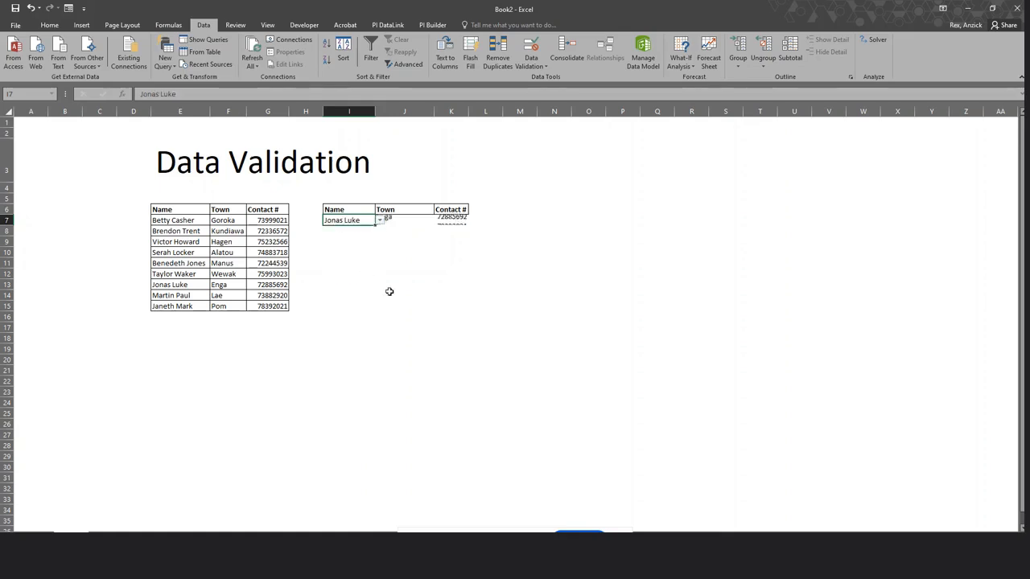
left_click(520, 338)
left_click(169, 320)
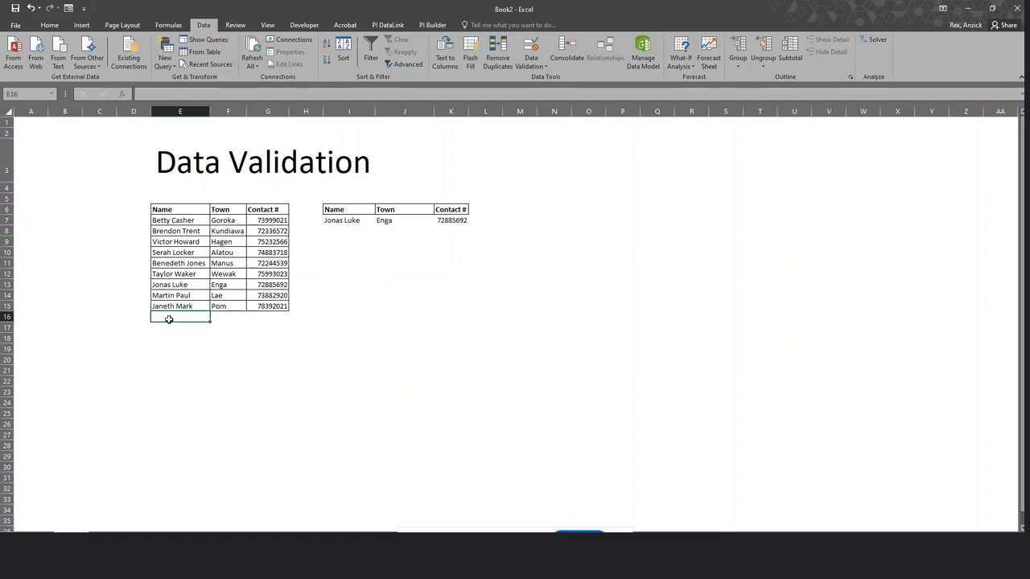
left_click(349, 224)
left_click(379, 221)
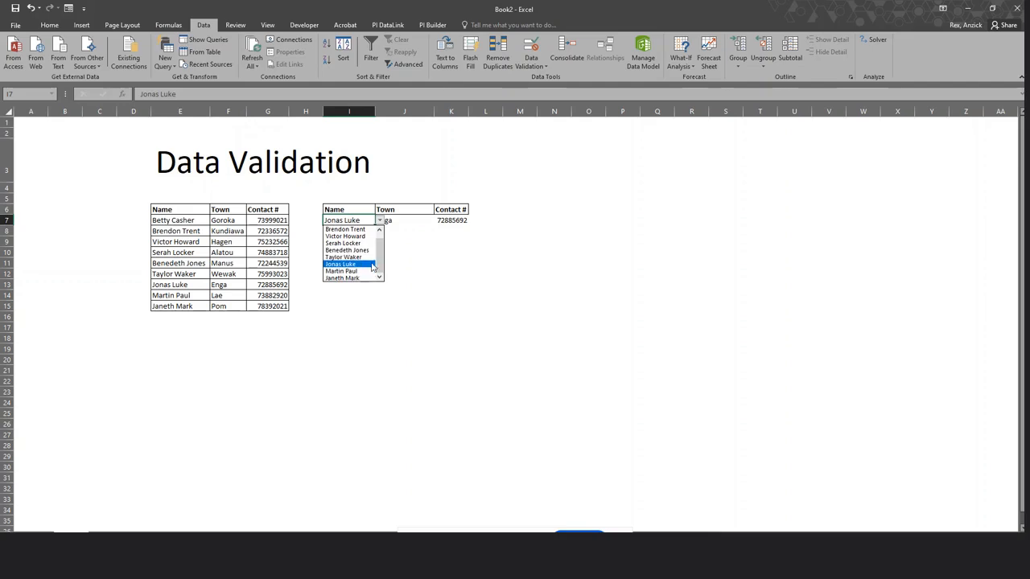
left_click(186, 322)
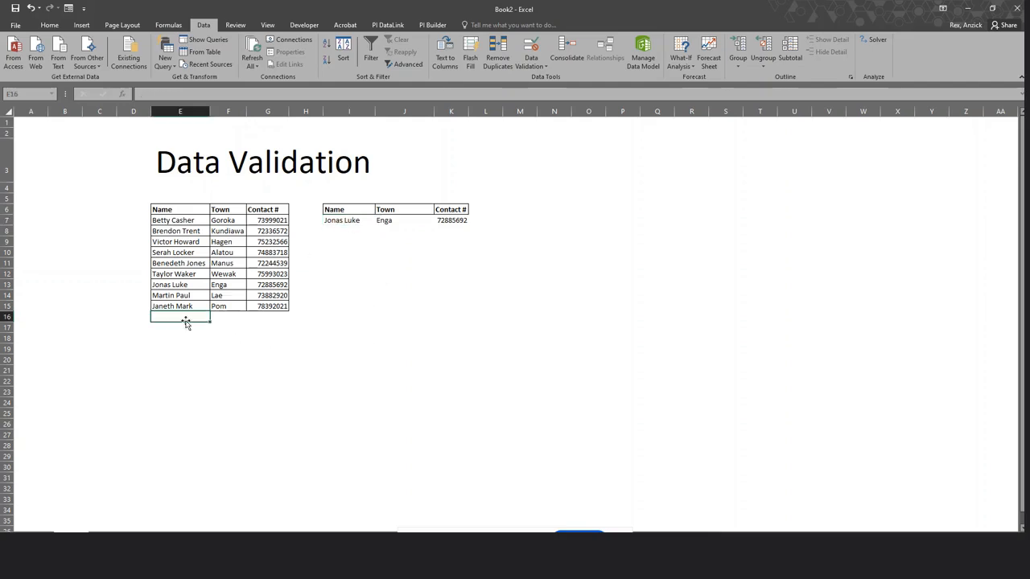
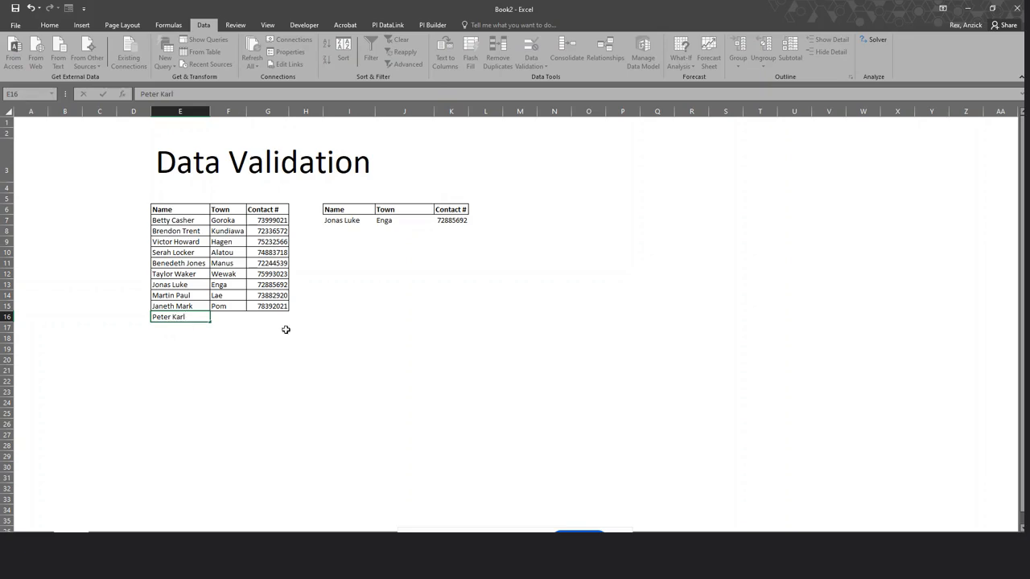
Enter a new person's name in E16, Tabubil in F16 and their contact number in G16.
left_click(216, 316)
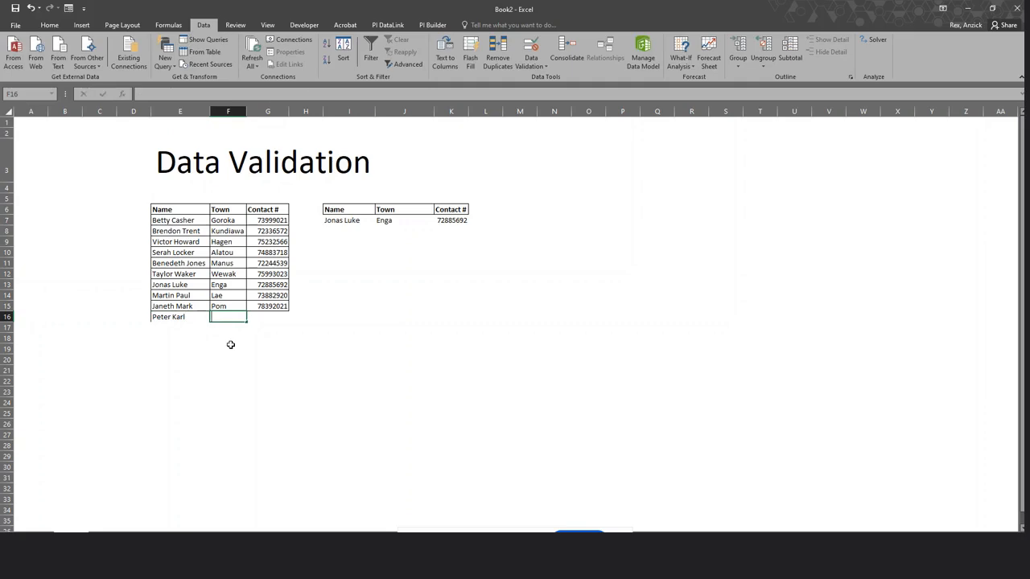
type("Tabubil")
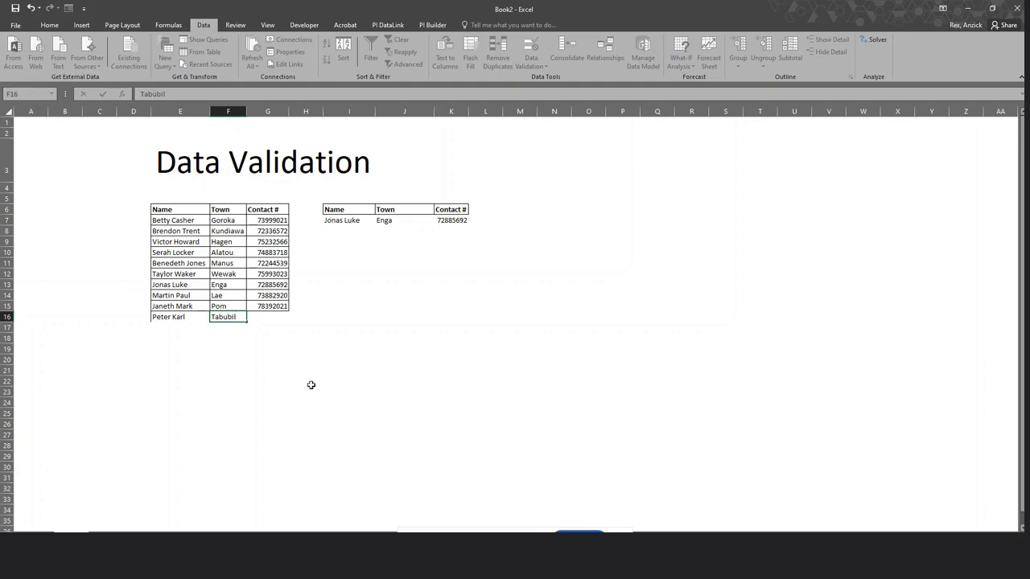
left_click(311, 385)
left_click(265, 316)
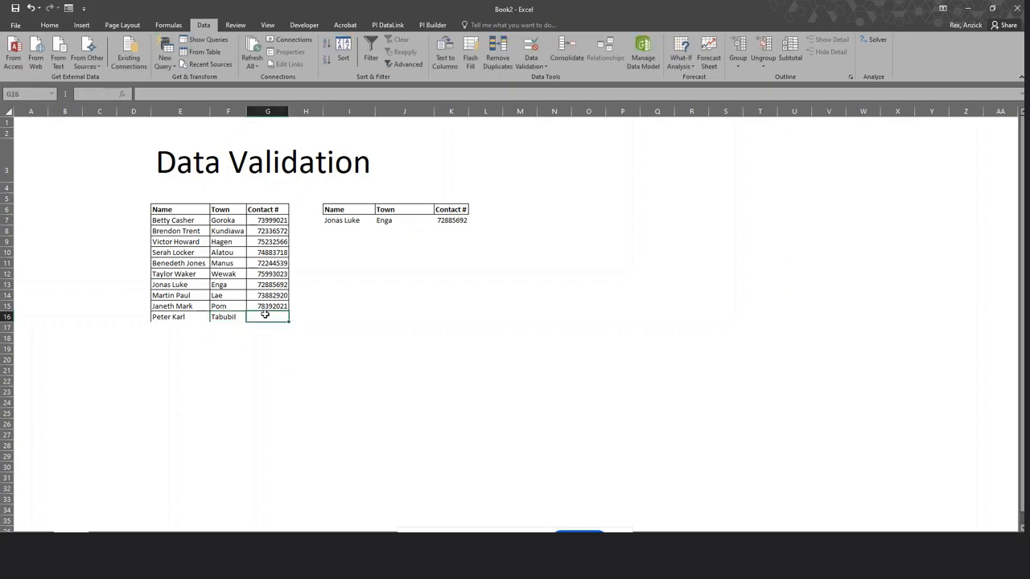
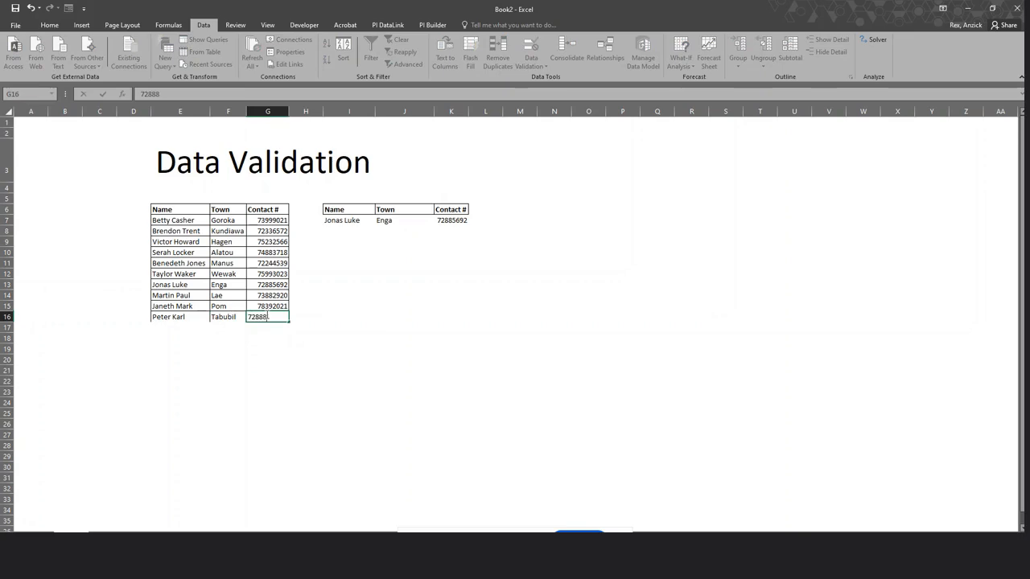
key("Return")
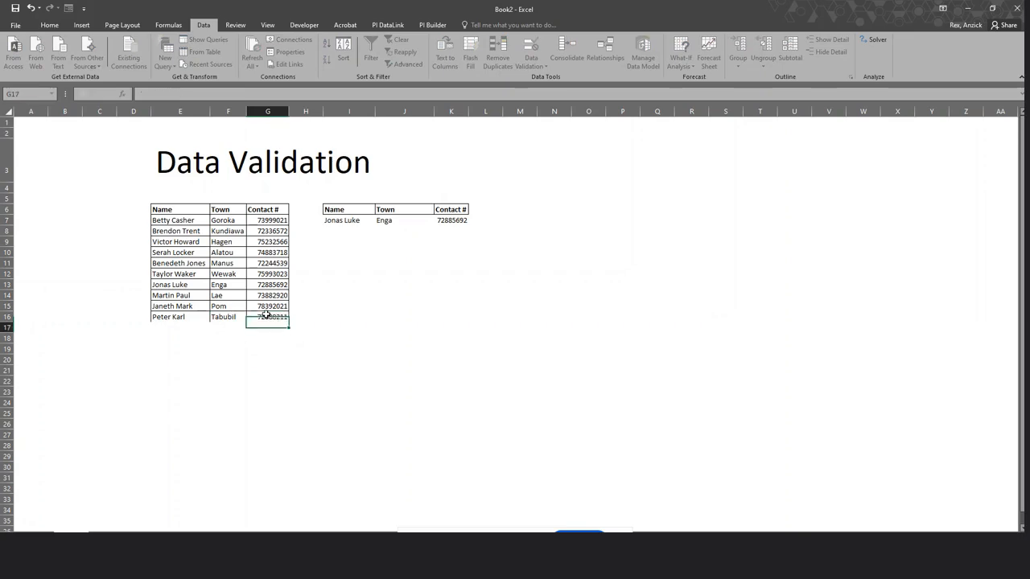
left_click(283, 366)
left_click(344, 370)
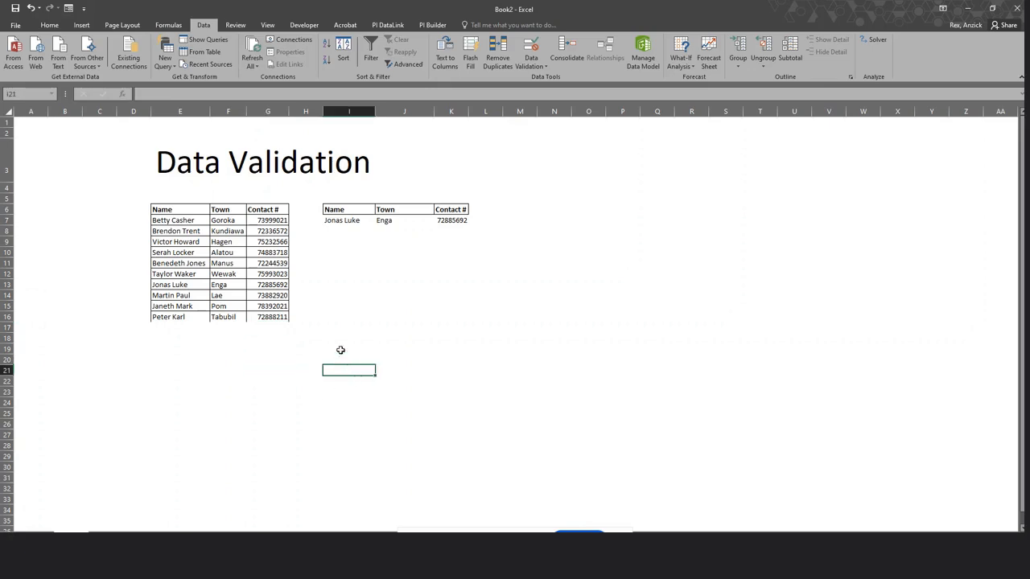
left_click(186, 319)
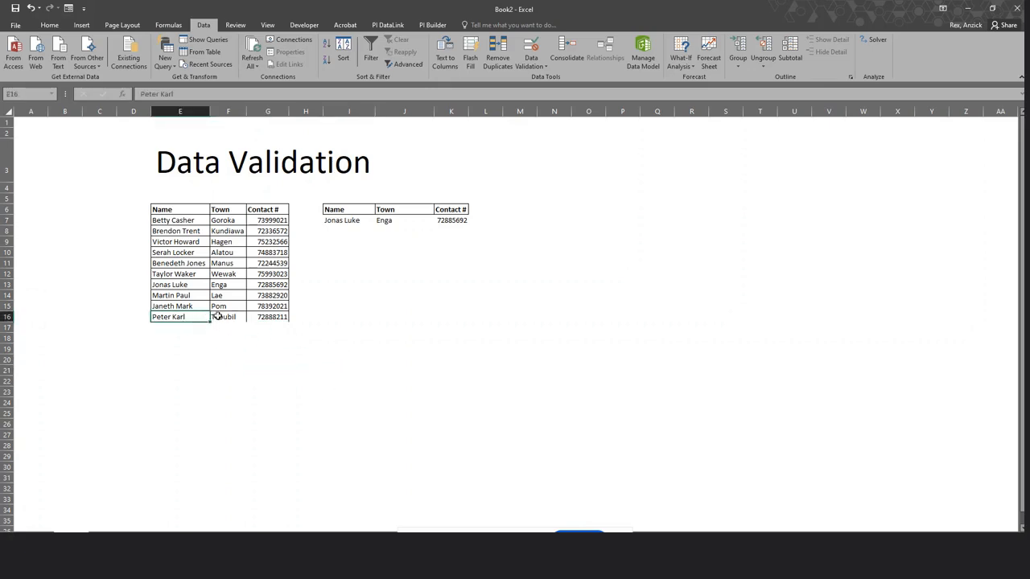
Review the new F16 and G16 values, then pick a different person in I7.
left_click(223, 317)
left_click(251, 317)
left_click(345, 221)
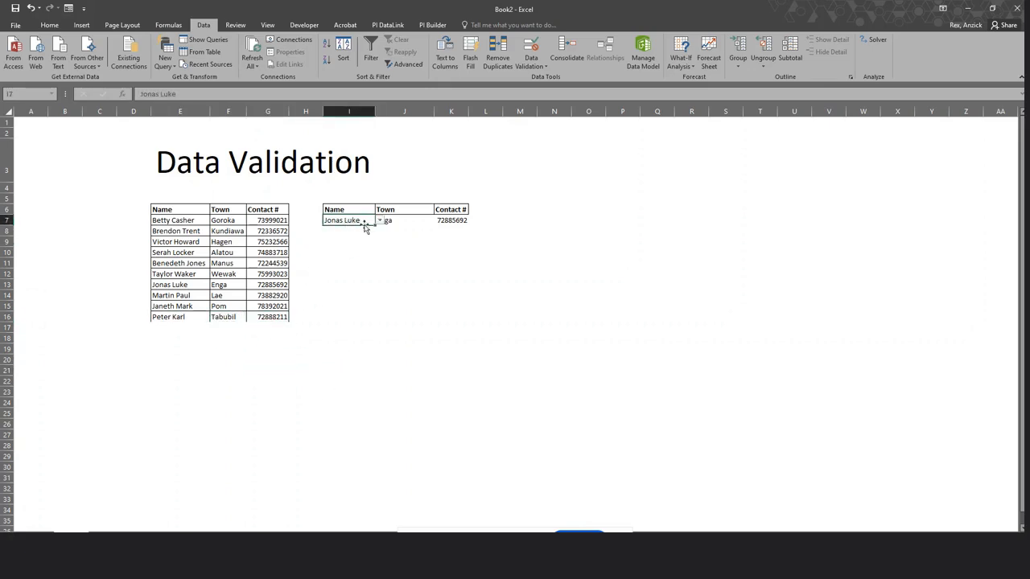
left_click(378, 221)
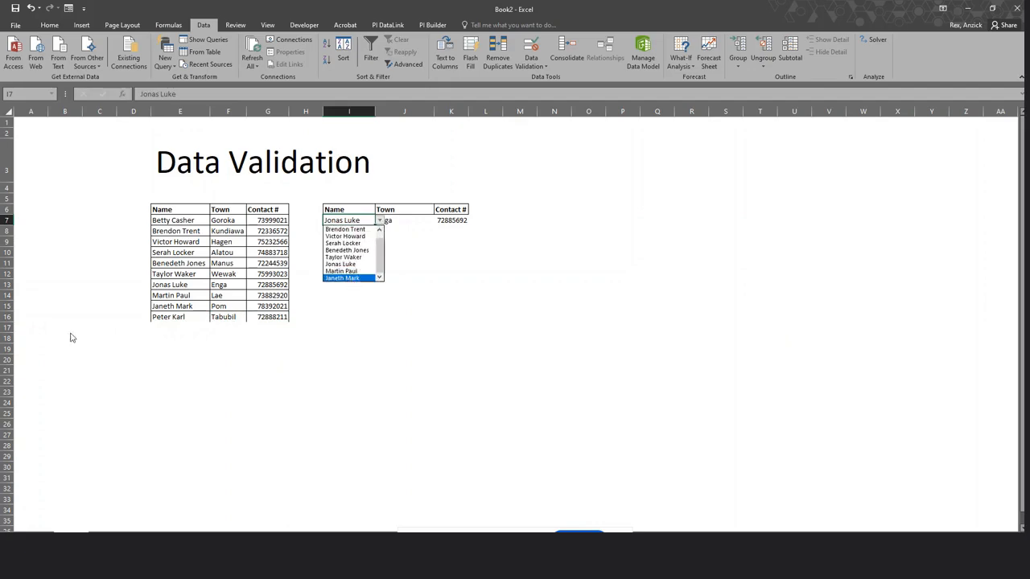
left_click(346, 271)
Try several more names in the I7 dropdown, ending on the Alatou entry, and select the data rows.
left_click(378, 222)
left_click(346, 250)
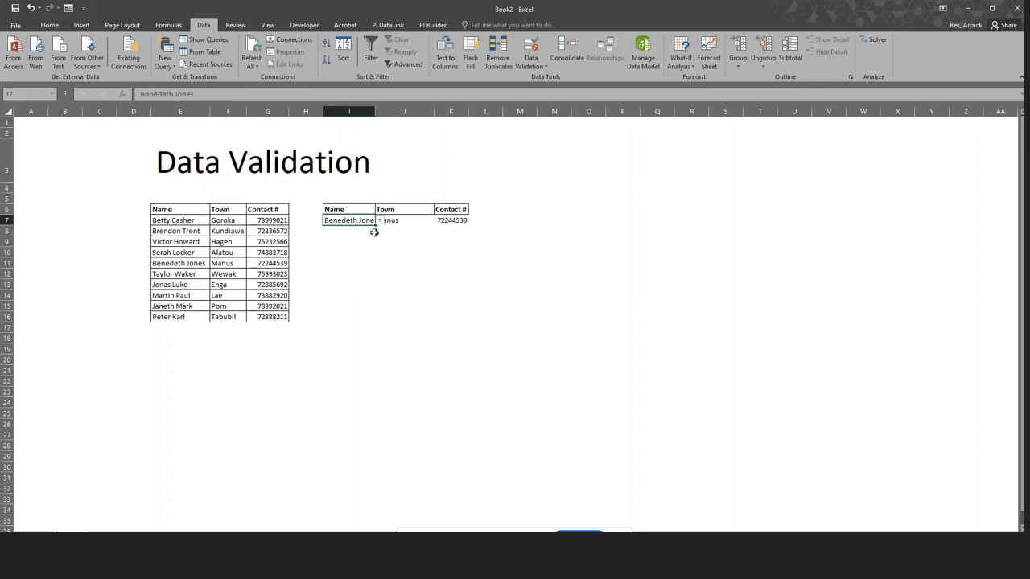
left_click(378, 221)
left_click(362, 243)
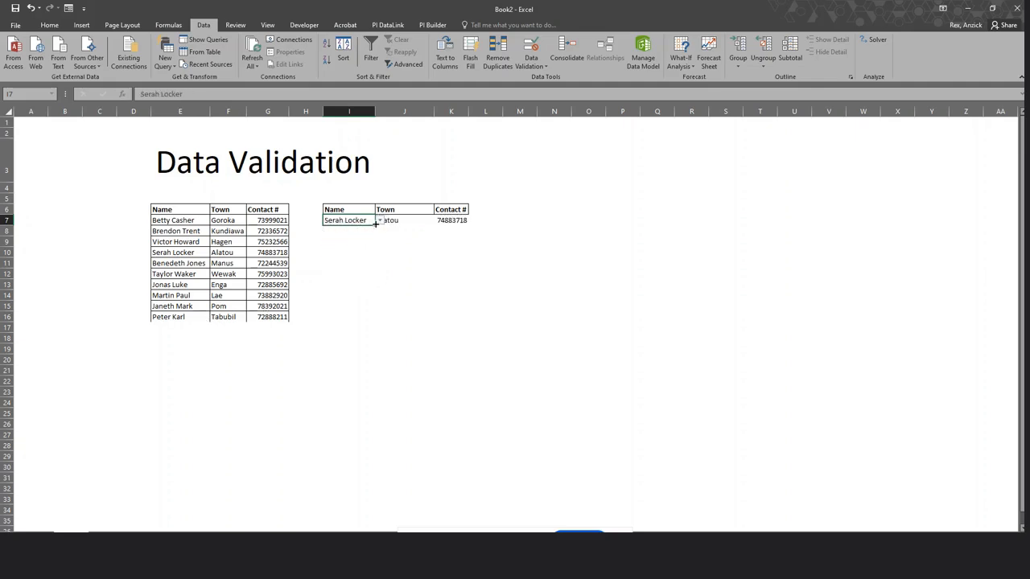
left_click(378, 221)
left_click(354, 243)
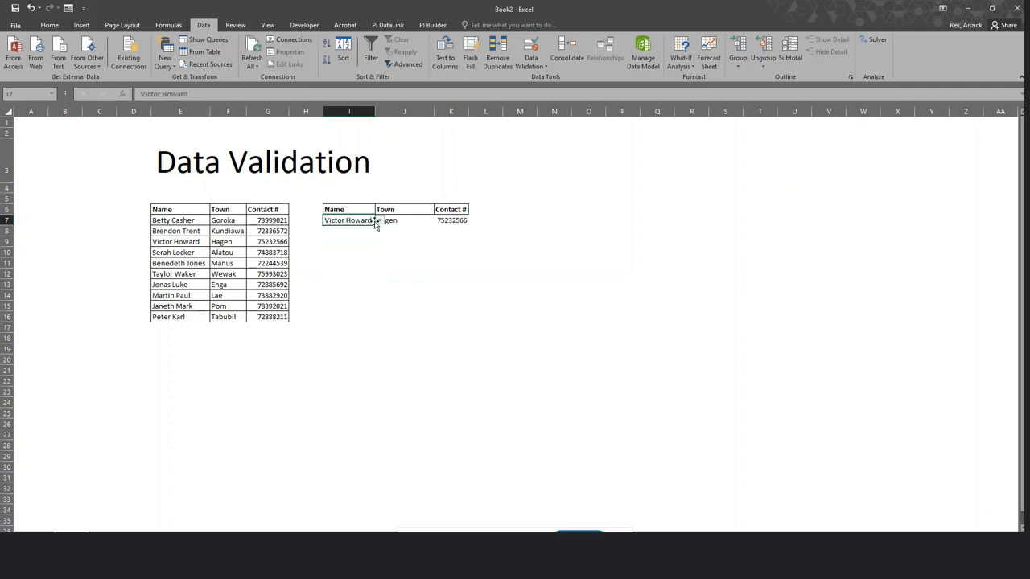
left_click(378, 221)
left_click(342, 240)
left_click(483, 295)
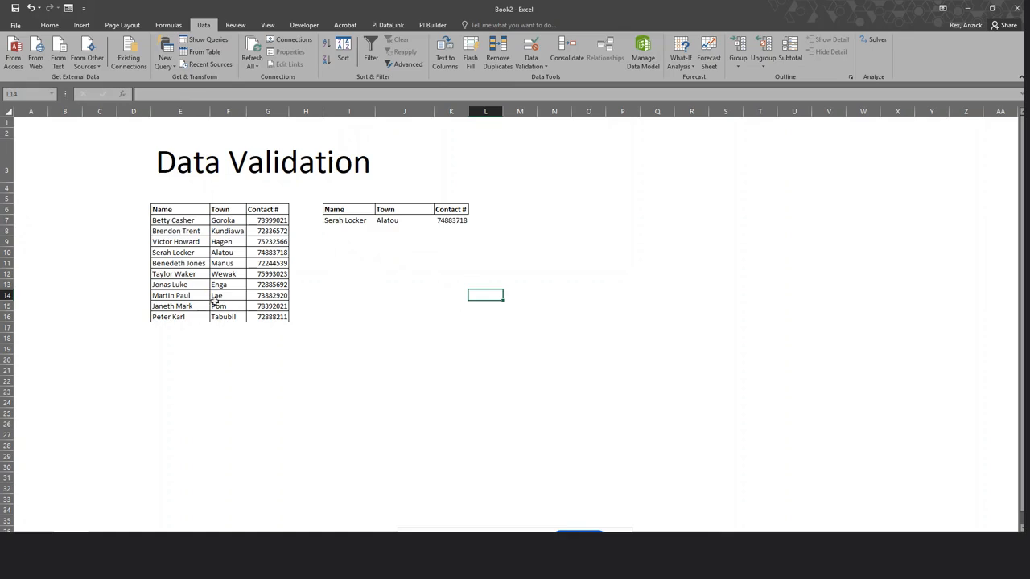
left_click_drag(184, 222, 275, 308)
left_click(354, 364)
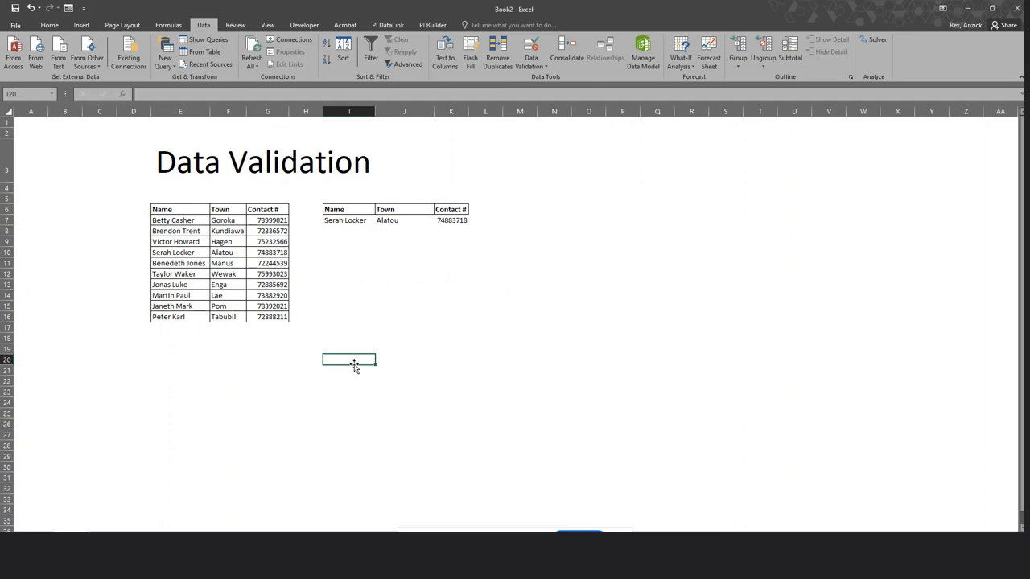
Move the Tabubil entry from E16:G16 down to row 18 and reselect the E7:G15 list.
left_click(198, 389)
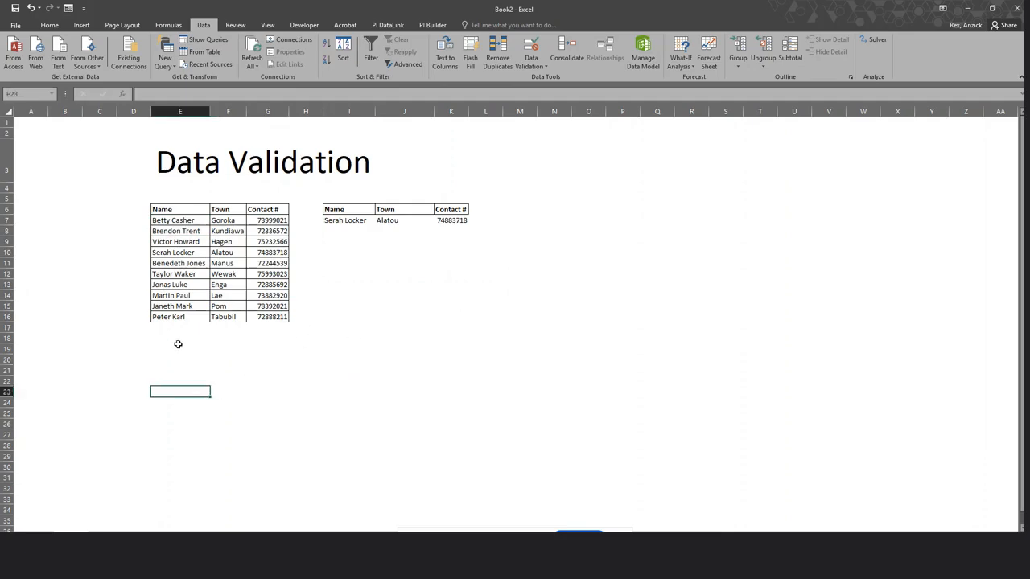
left_click_drag(165, 317, 258, 341)
left_click(306, 423)
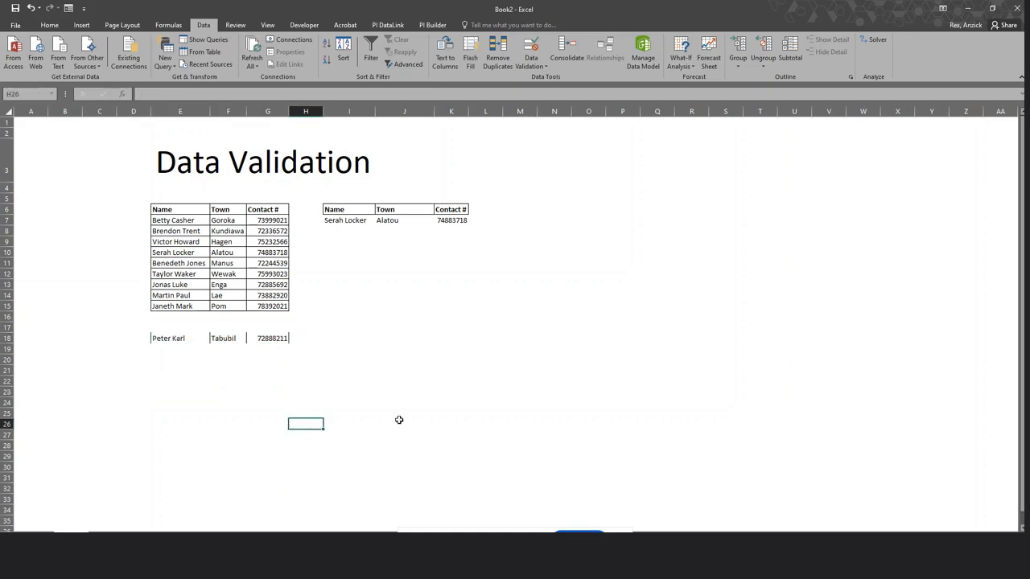
left_click(413, 423)
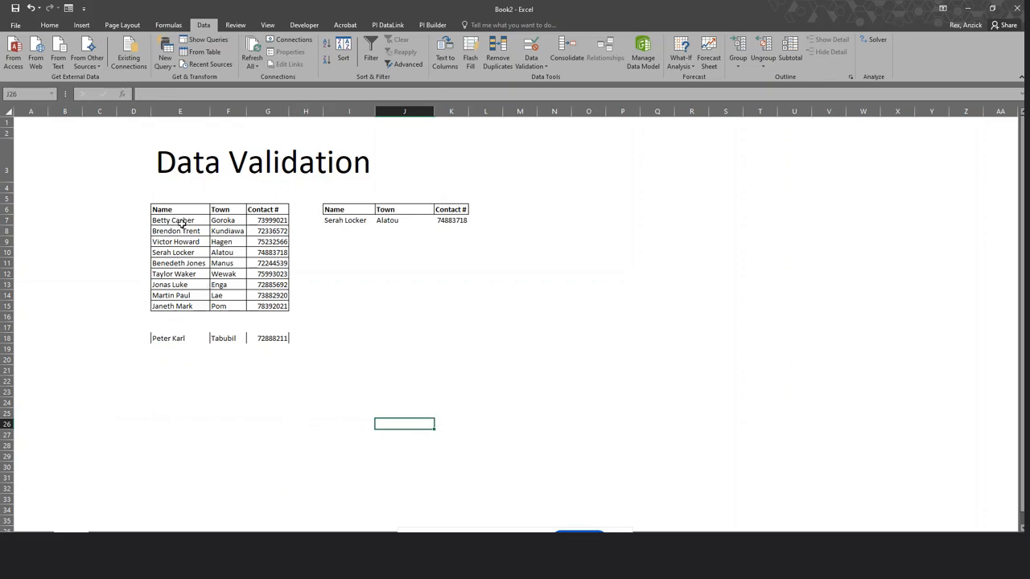
left_click_drag(178, 222, 272, 304)
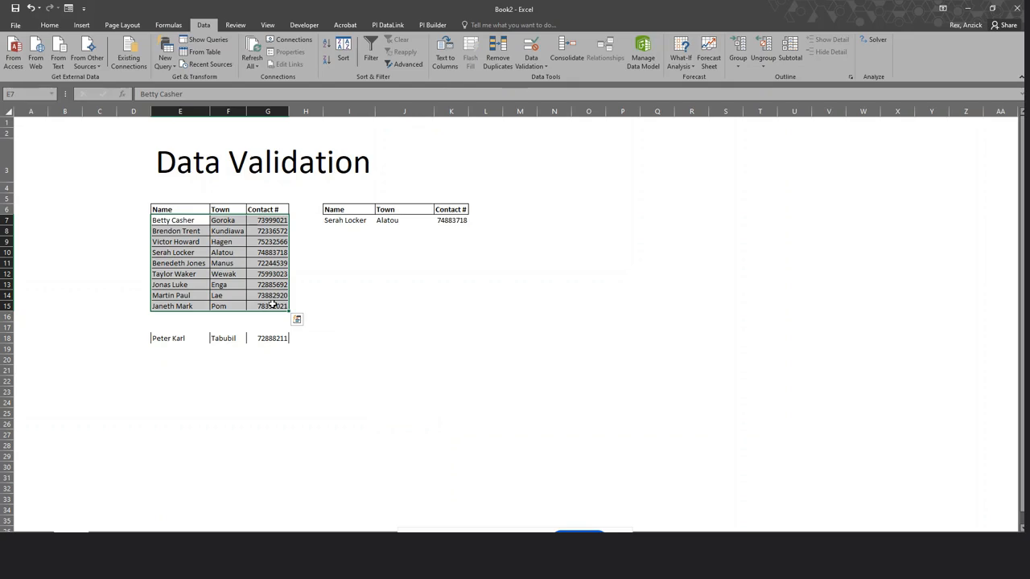
Convert the selected list to a table with headers, then undo it.
key("ctrl+t")
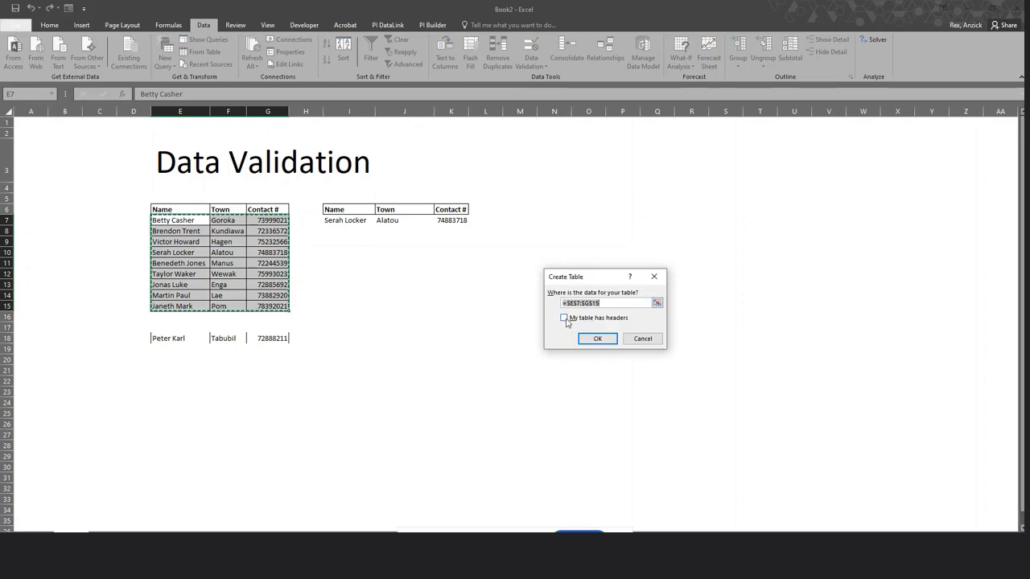
left_click(591, 319)
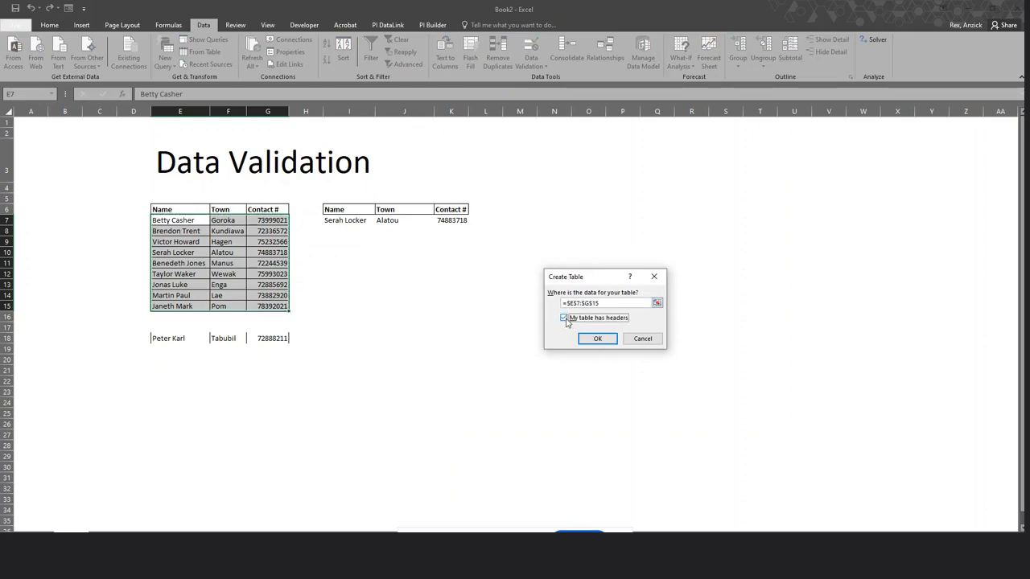
left_click(597, 338)
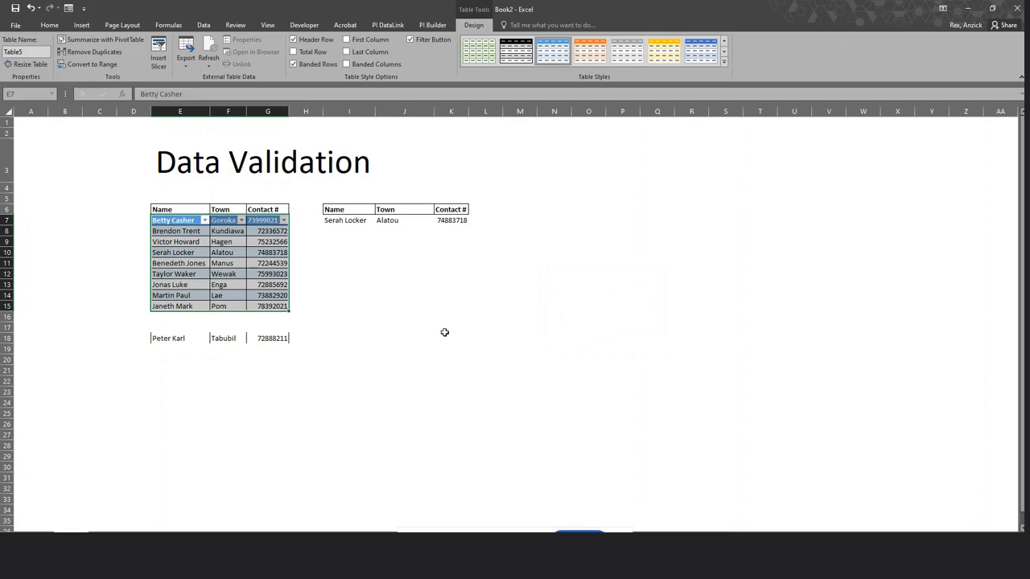
key("ctrl+z")
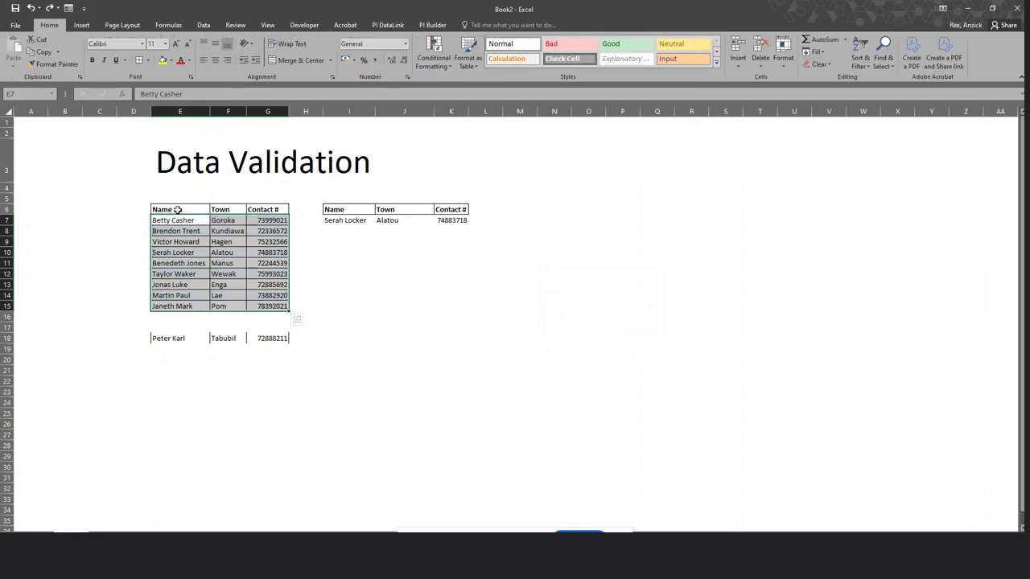
Recreate the table from E6:G15 with Name, Town, Contact # headers and check its cells.
left_click(177, 210)
key("ctrl+t")
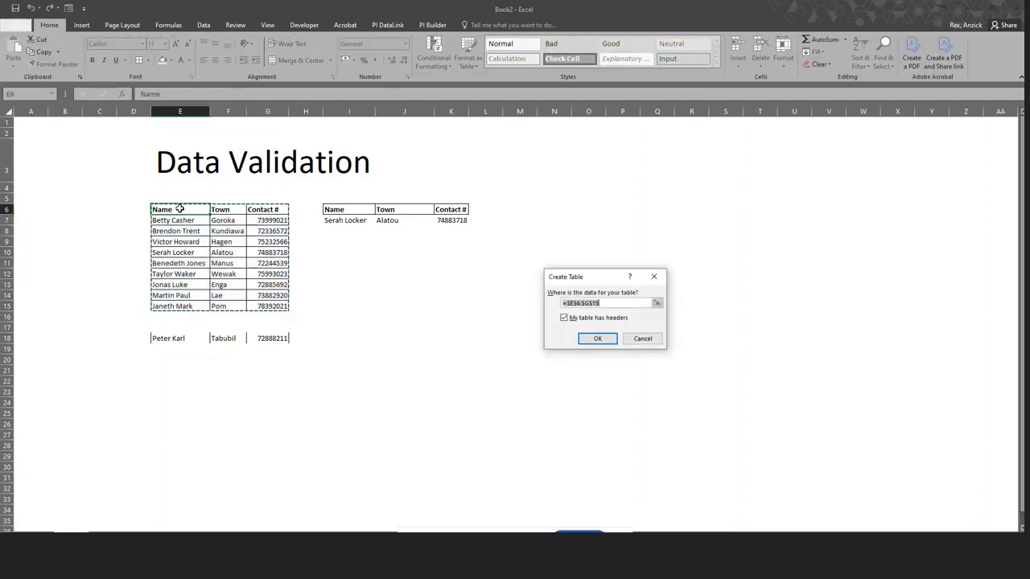
left_click(596, 338)
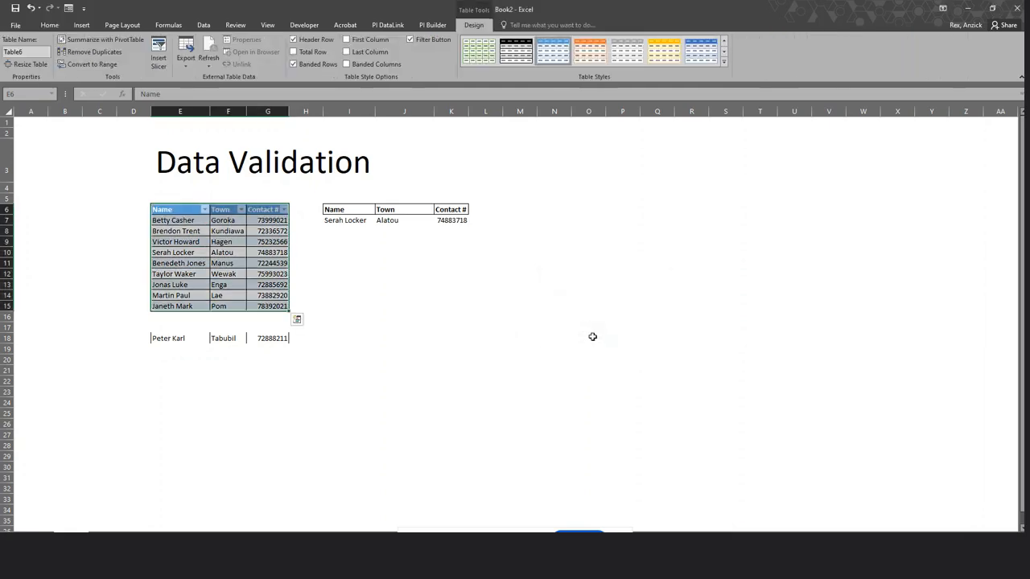
left_click(524, 370)
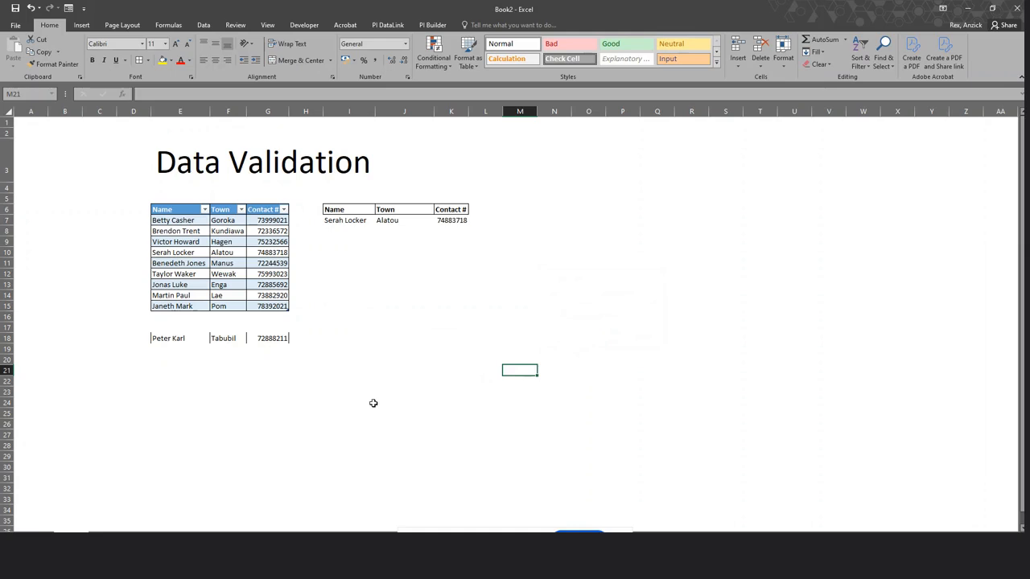
left_click(213, 275)
left_click(192, 253)
left_click(264, 295)
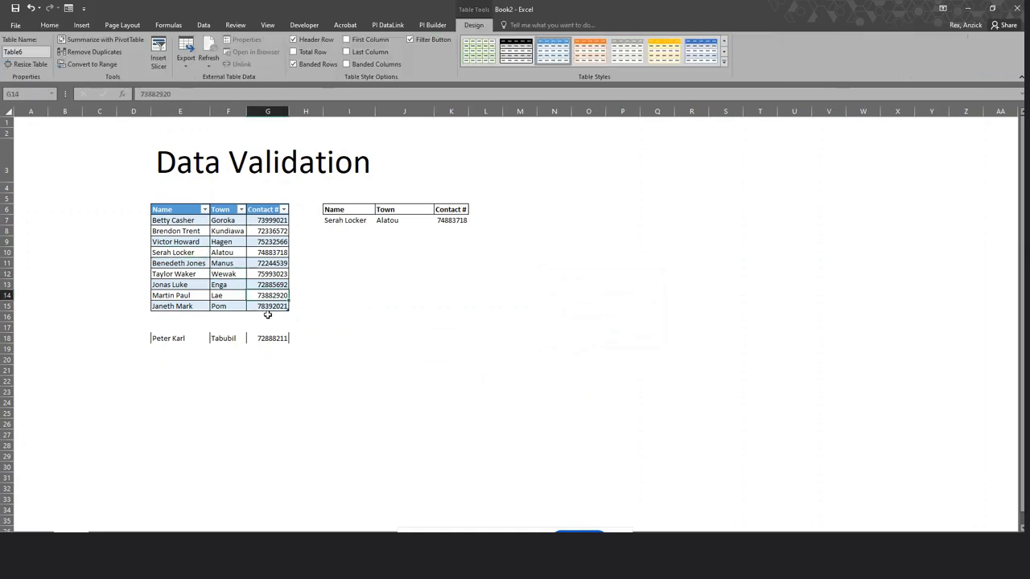
left_click(268, 316)
left_click(195, 274)
left_click(190, 241)
left_click(182, 223)
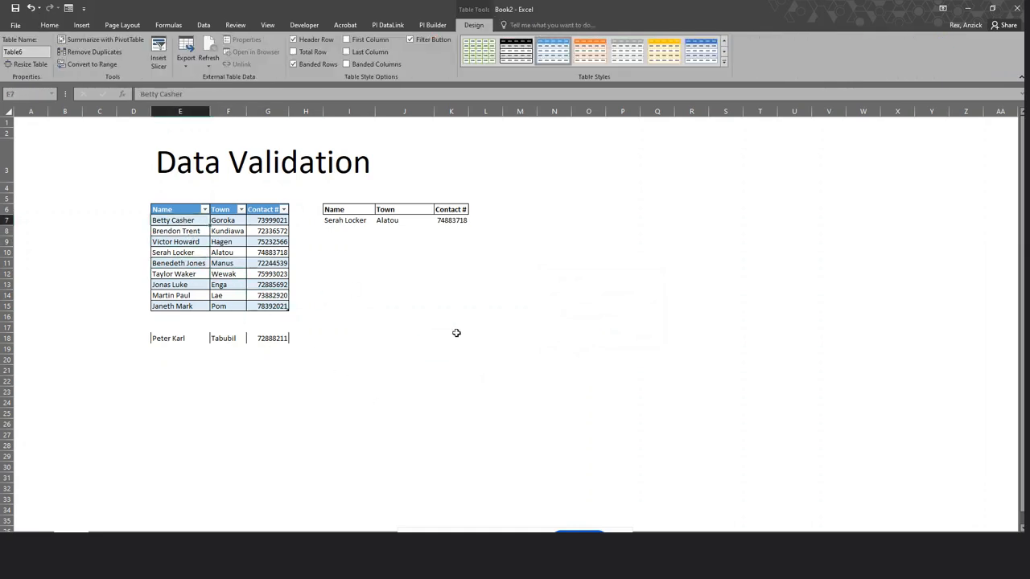
left_click(456, 333)
left_click(269, 283)
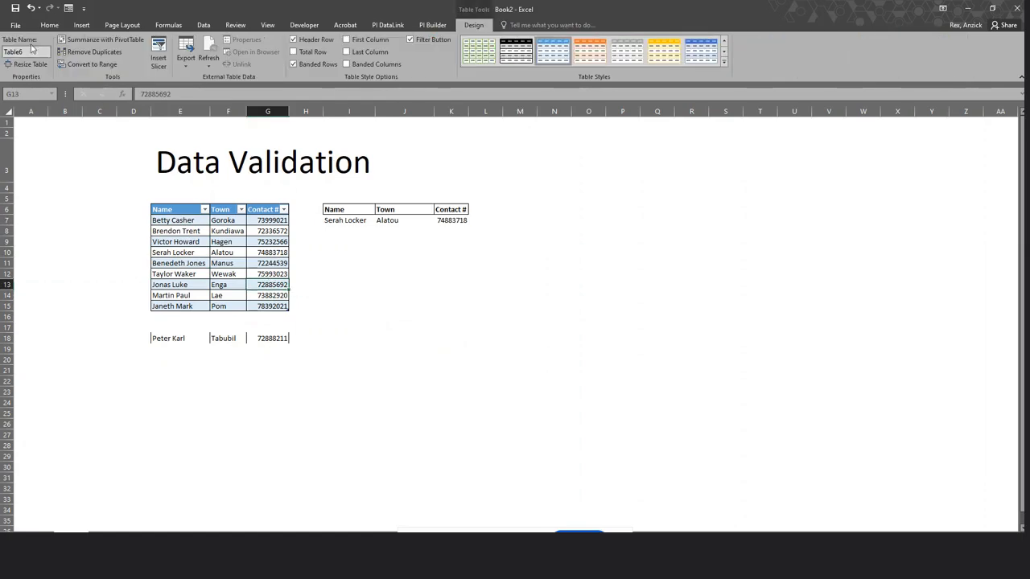
Replace Table6 with Names in the Table Name box.
left_click(327, 251)
left_click(214, 244)
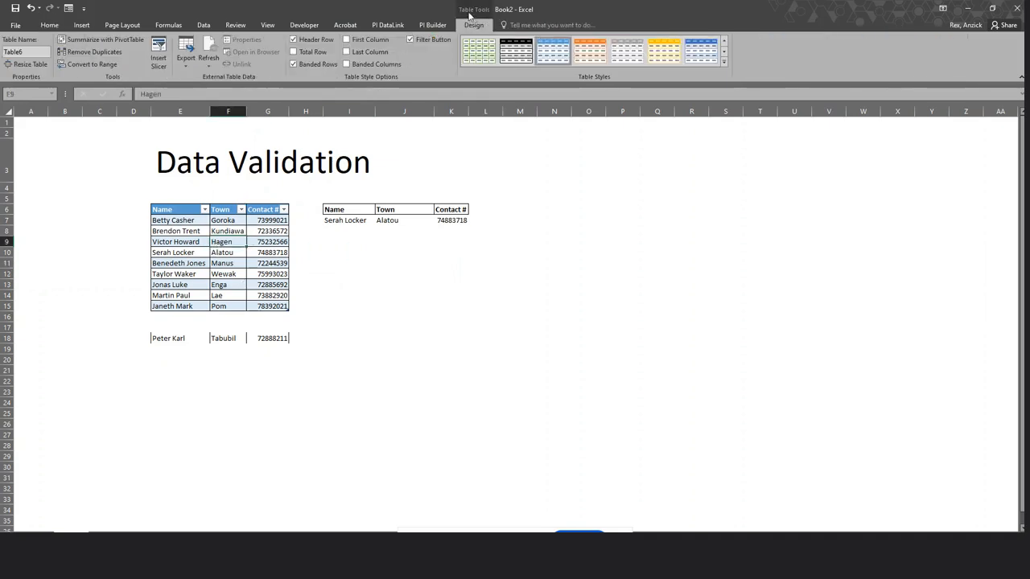
left_click(26, 53)
type("Names")
left_click(333, 286)
left_click(253, 261)
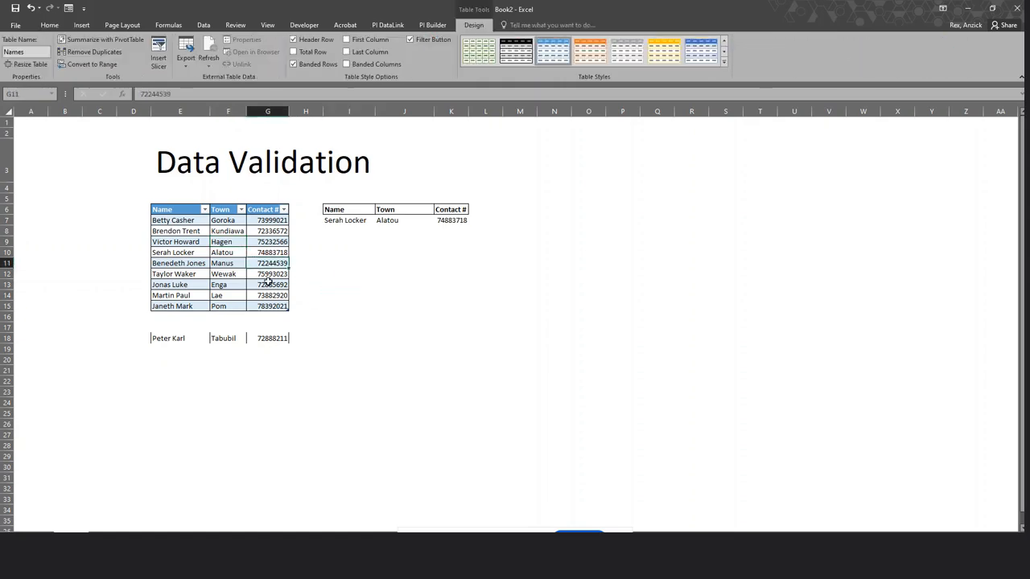
left_click(308, 316)
left_click_drag(428, 349, 439, 349)
left_click(351, 416)
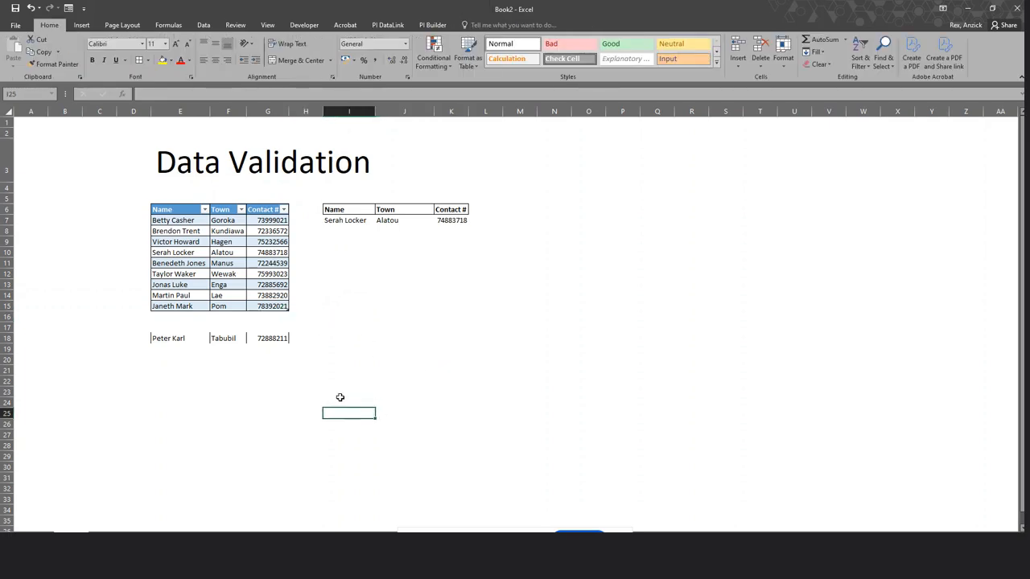
left_click(354, 220)
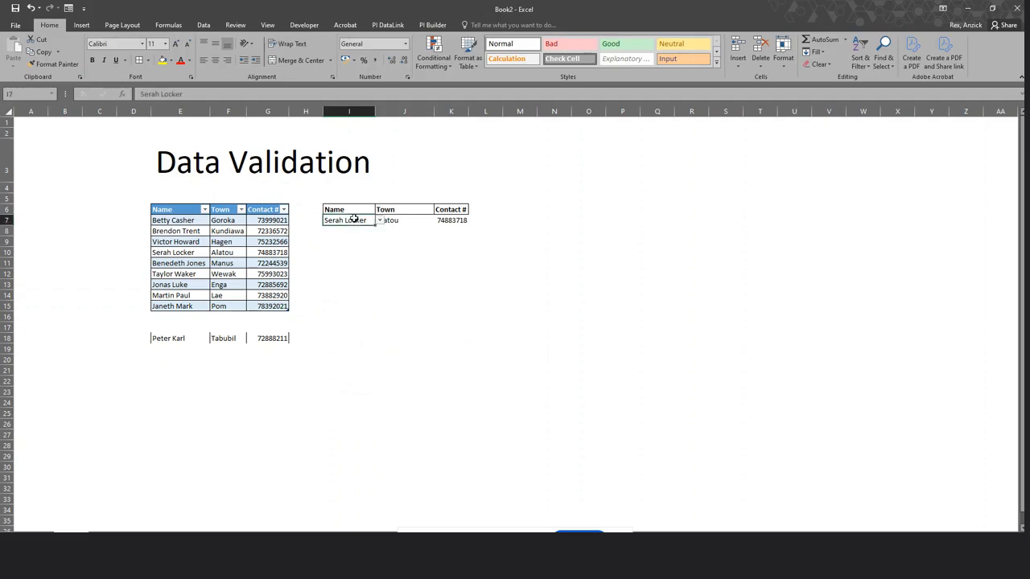
left_click(379, 222)
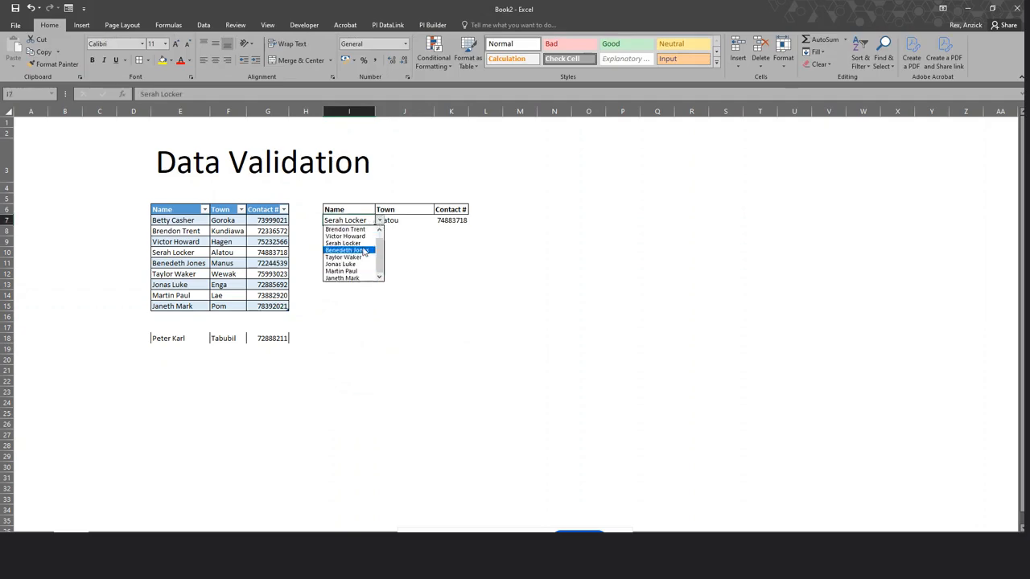
left_click_drag(380, 252, 381, 275)
left_click(395, 323)
left_click_drag(163, 339, 256, 339)
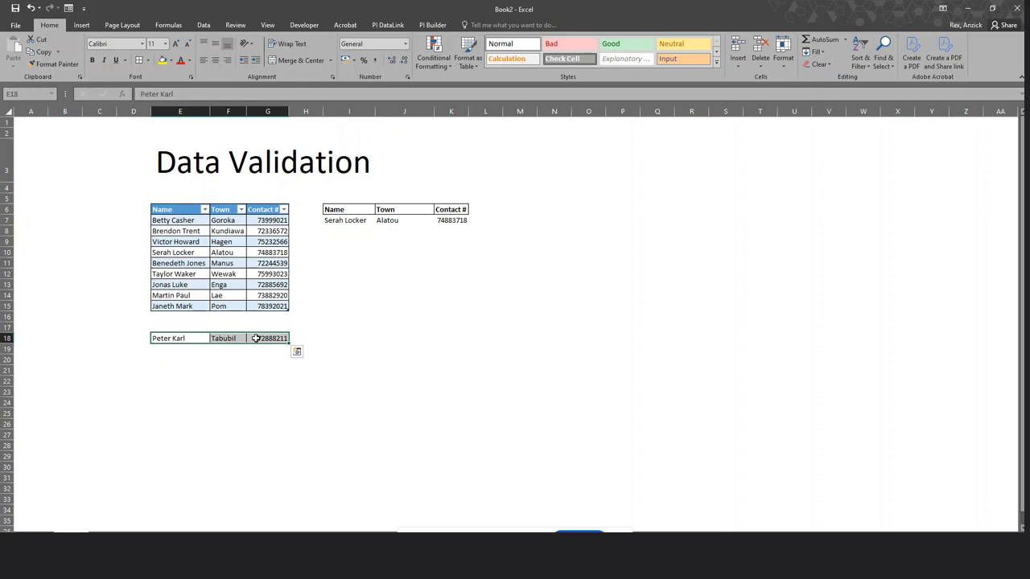
key("ctrl+c")
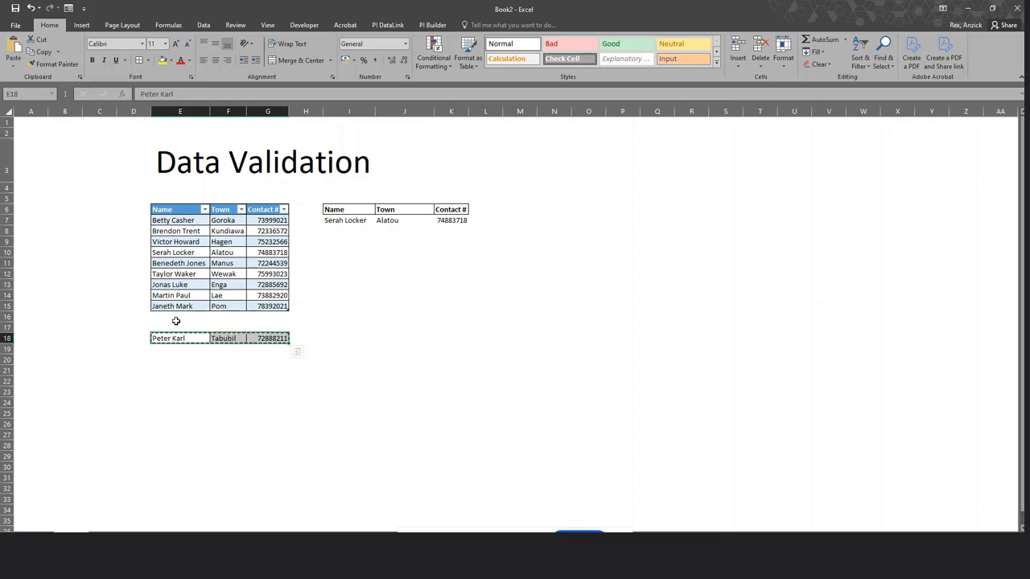
left_click(167, 314)
key("ctrl+v")
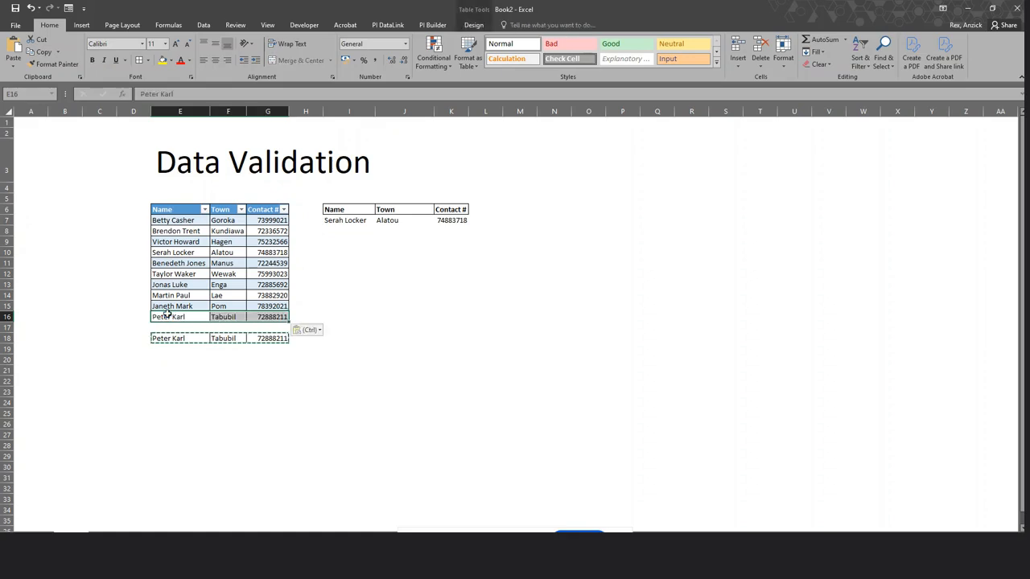
left_click(196, 384)
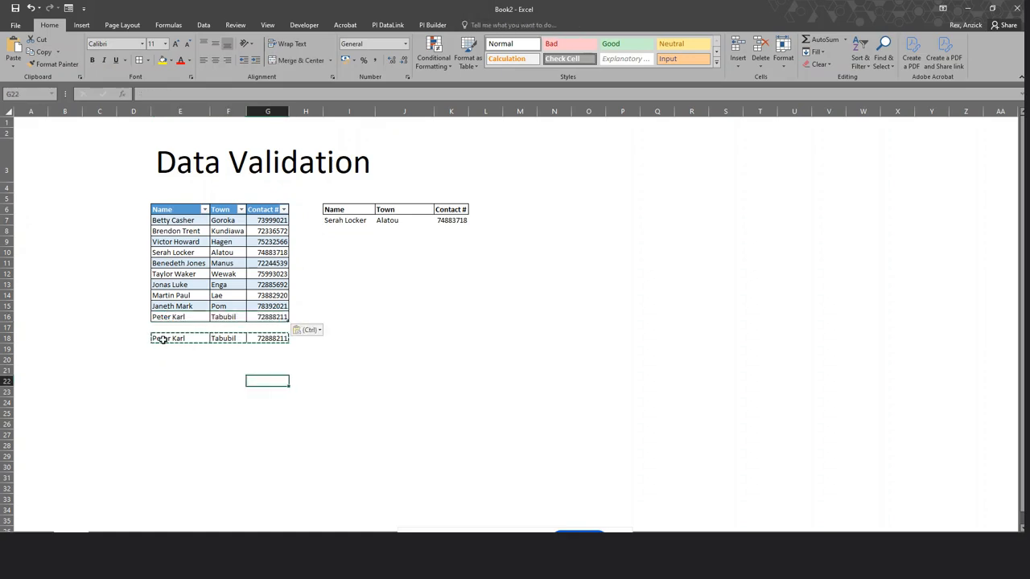
Clear row 18's leftover entries and borders, painting a blank cell's formatting over E18:G18.
key("Up")
left_click_drag(155, 339, 302, 339)
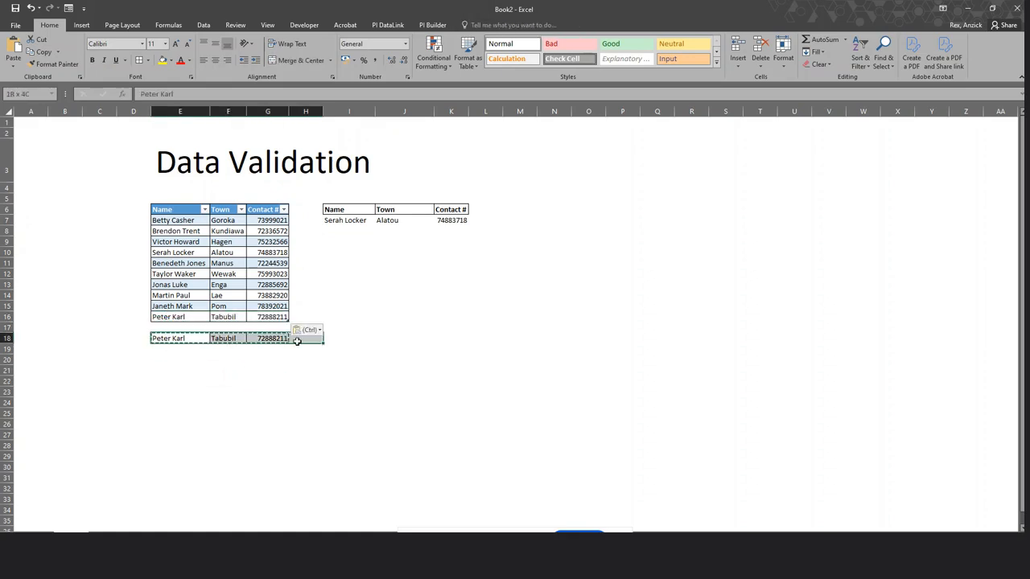
key("Delete")
left_click(298, 380)
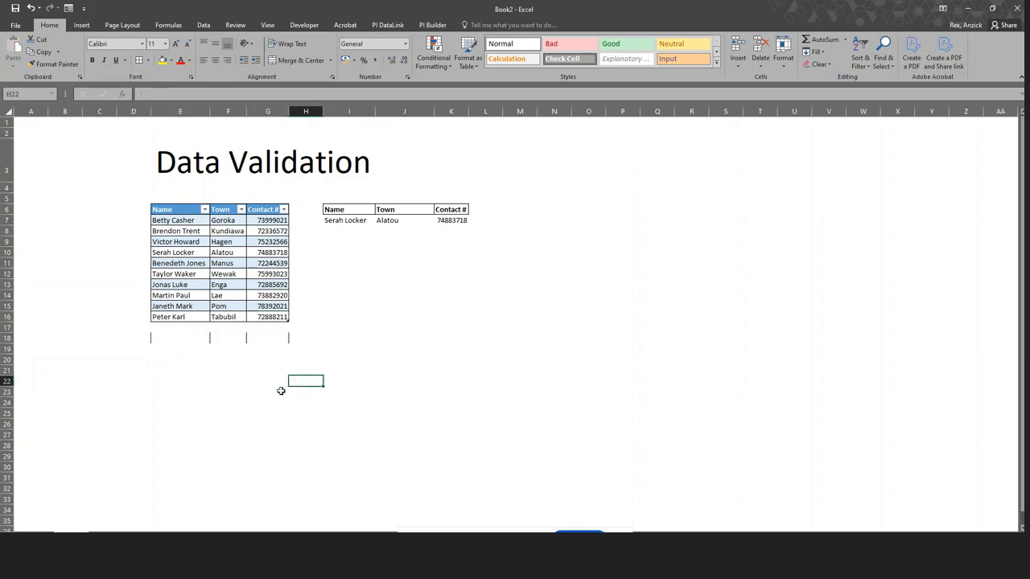
left_click(171, 369)
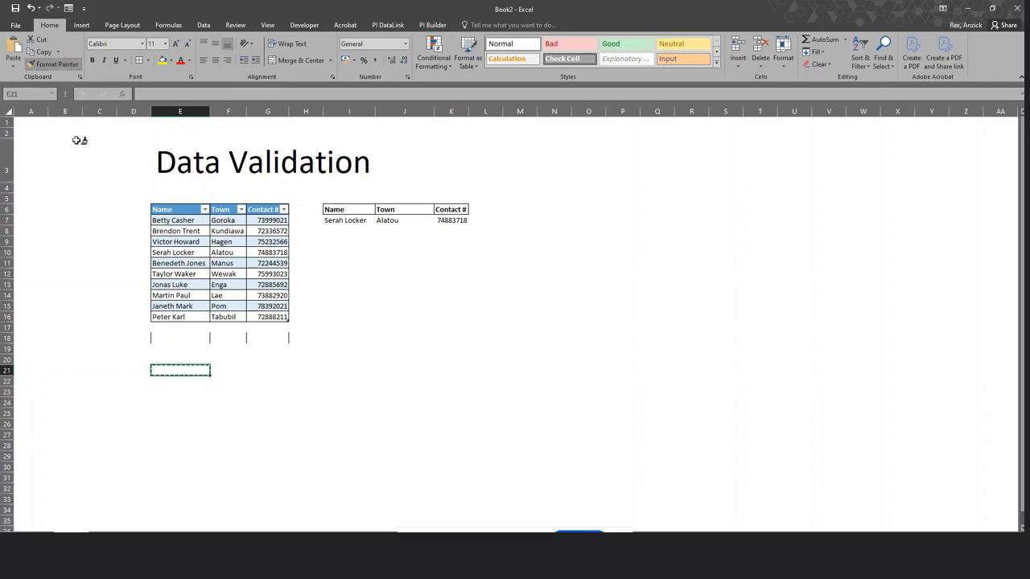
left_click_drag(154, 338, 306, 340)
left_click(261, 425)
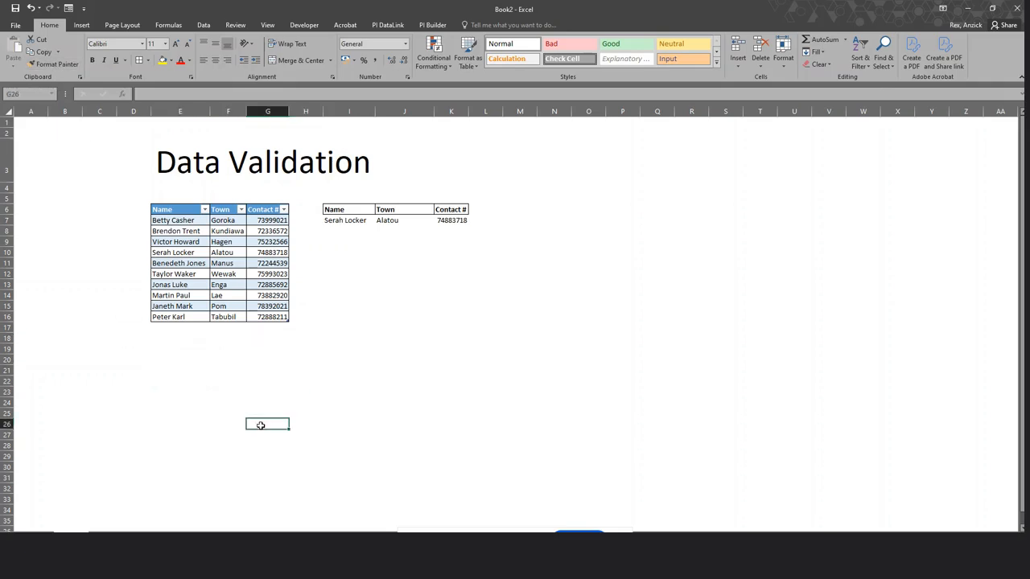
left_click(202, 374)
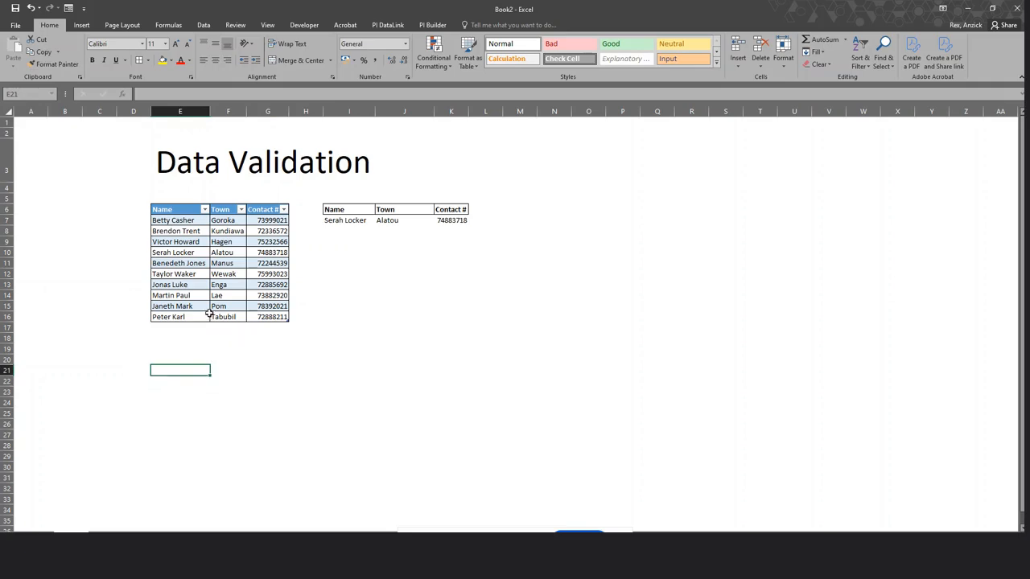
left_click(198, 320)
left_click(204, 340)
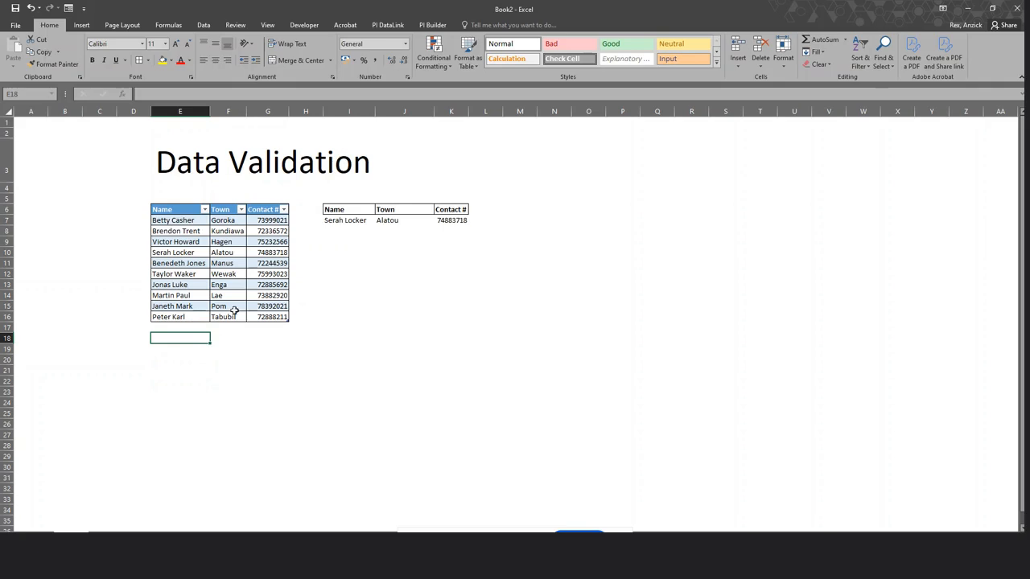
left_click(358, 223)
left_click(379, 222)
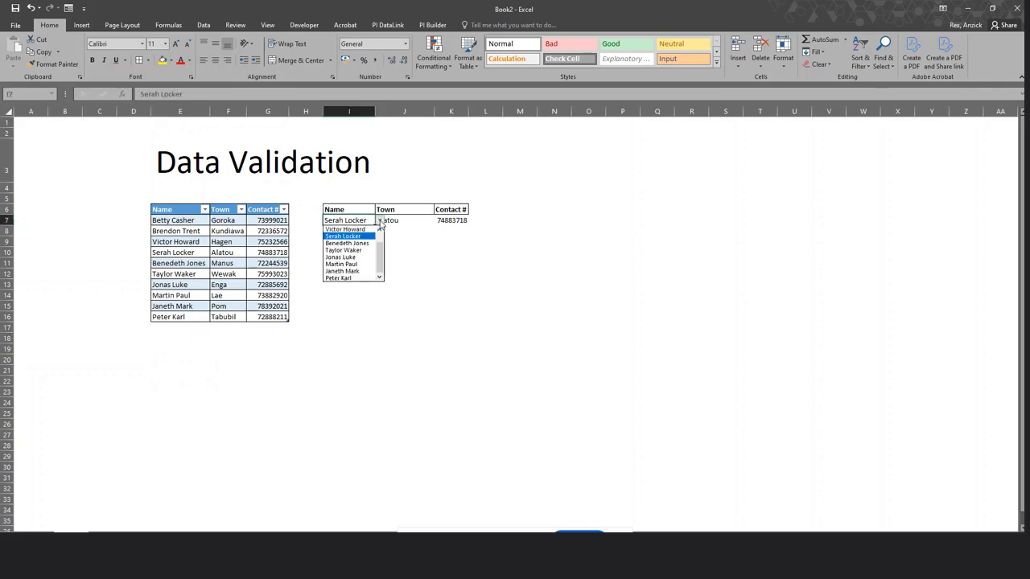
left_click(342, 278)
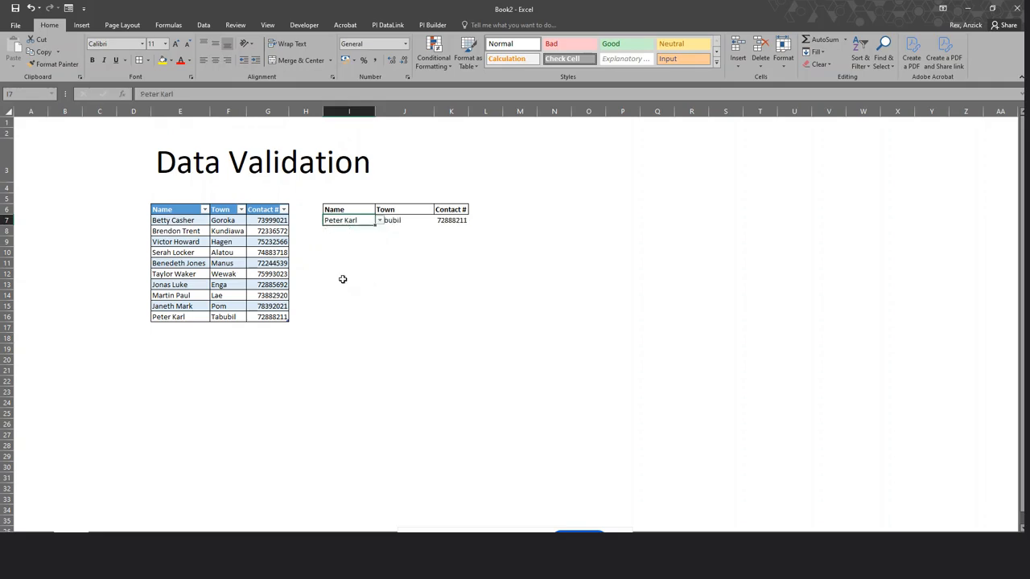
left_click(379, 220)
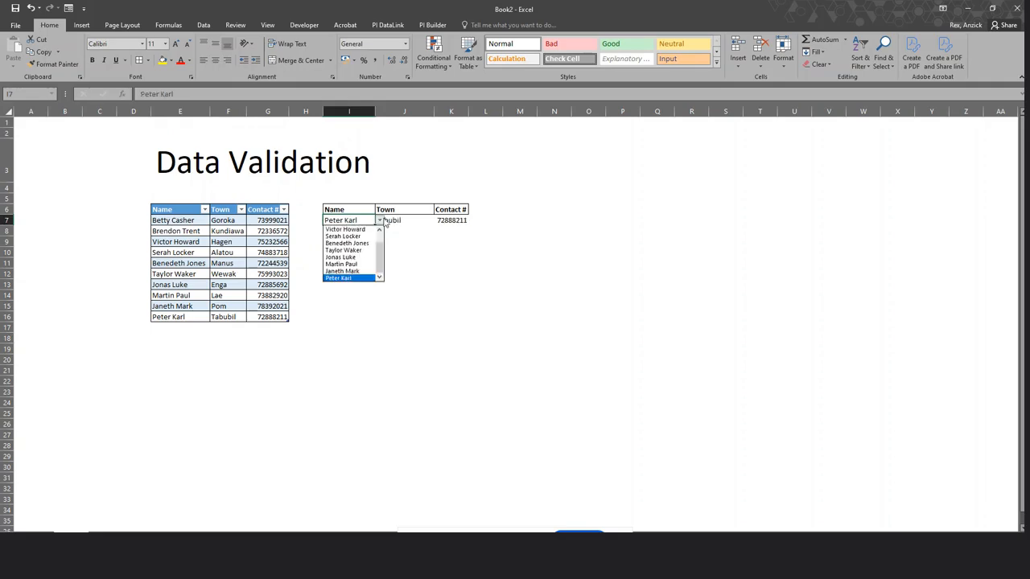
left_click(356, 277)
Enter the new name Katty in E17 below the table.
left_click(354, 337)
left_click(177, 328)
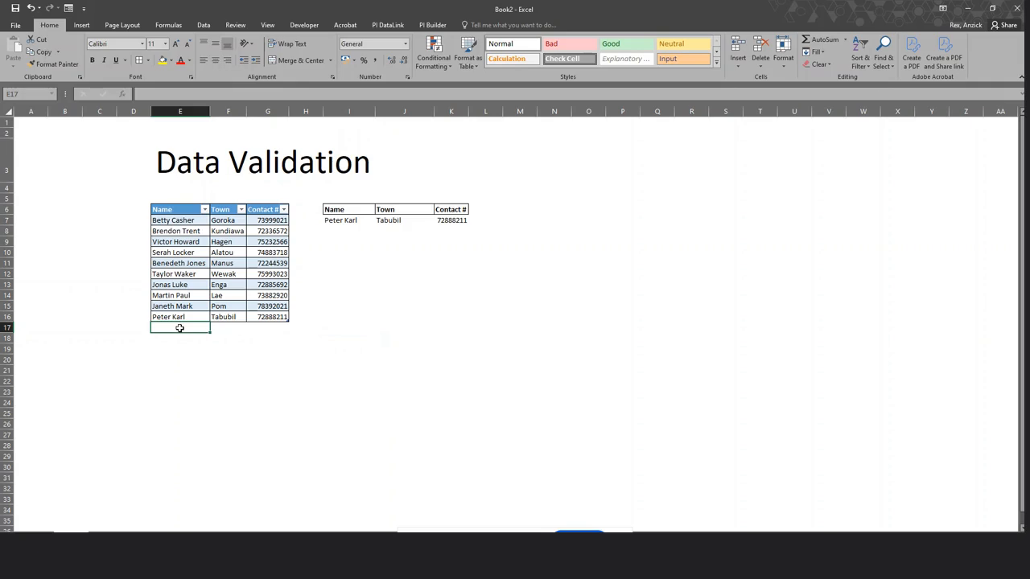
type("K")
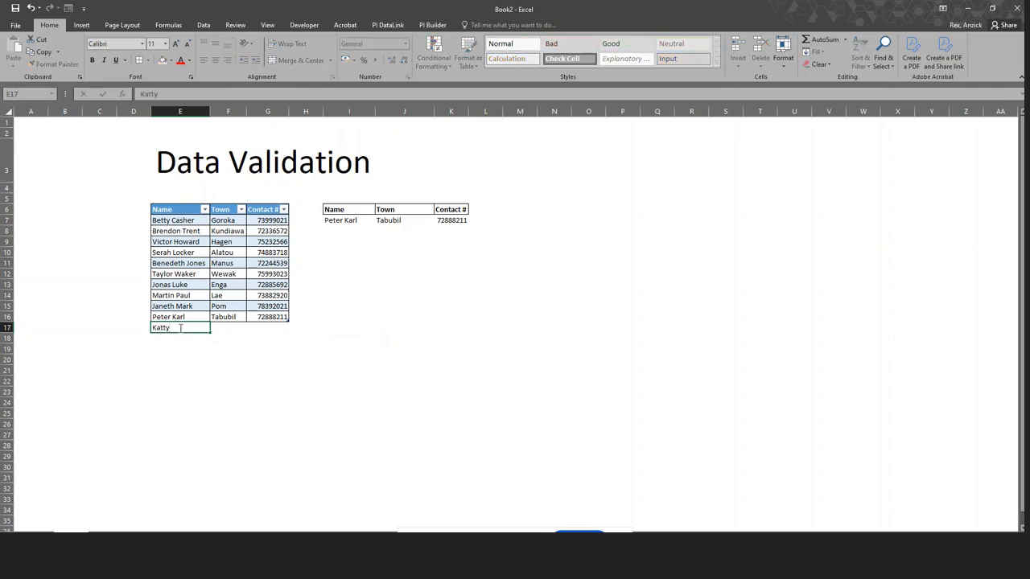
type("atty")
Commit Katty as row 17 of the Names table and choose Katty in I7, showing 0 for Town and Contact #.
key("Return")
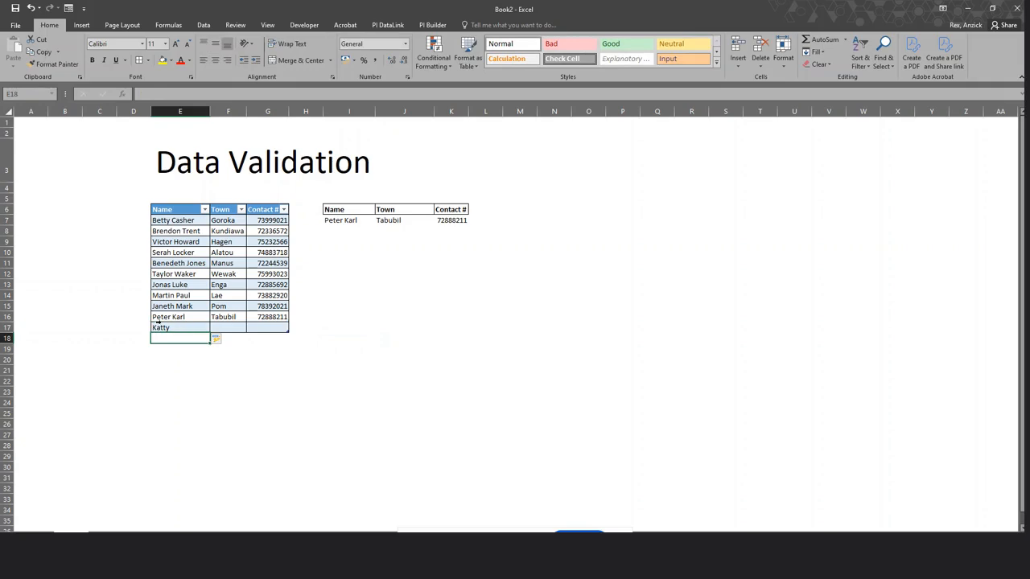
left_click(285, 410)
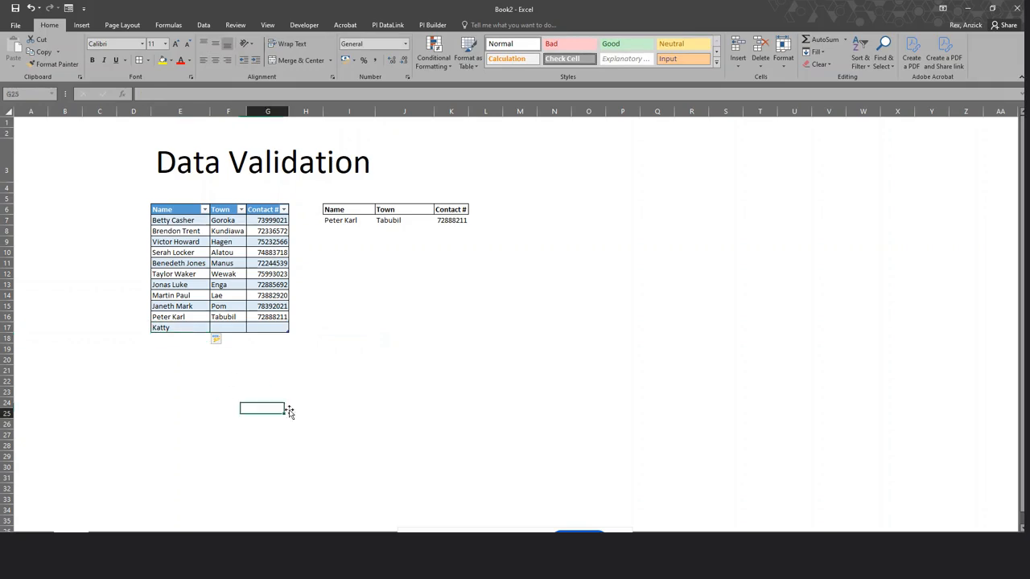
left_click(359, 224)
left_click(379, 220)
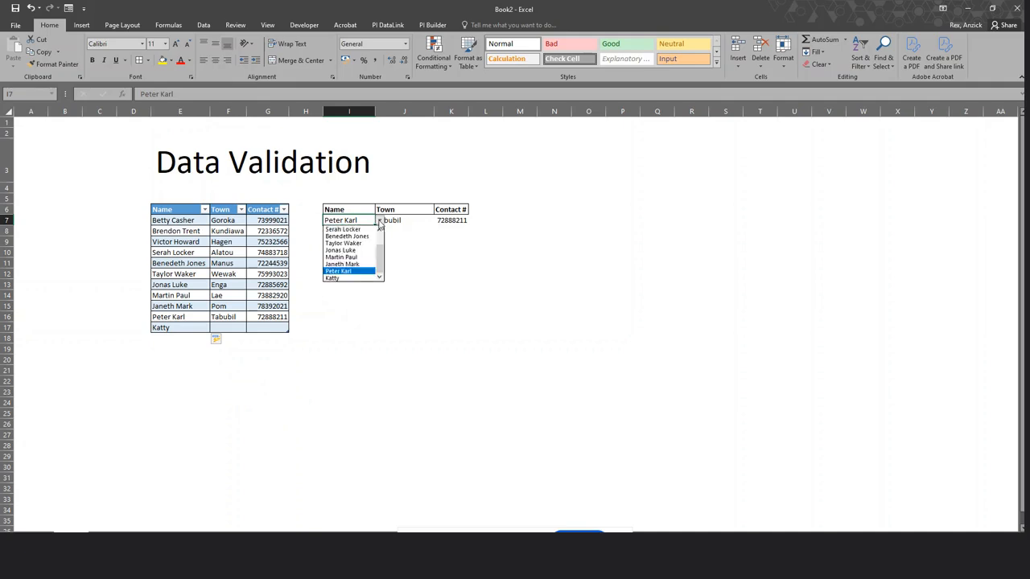
left_click(349, 278)
left_click(354, 304)
left_click(360, 220)
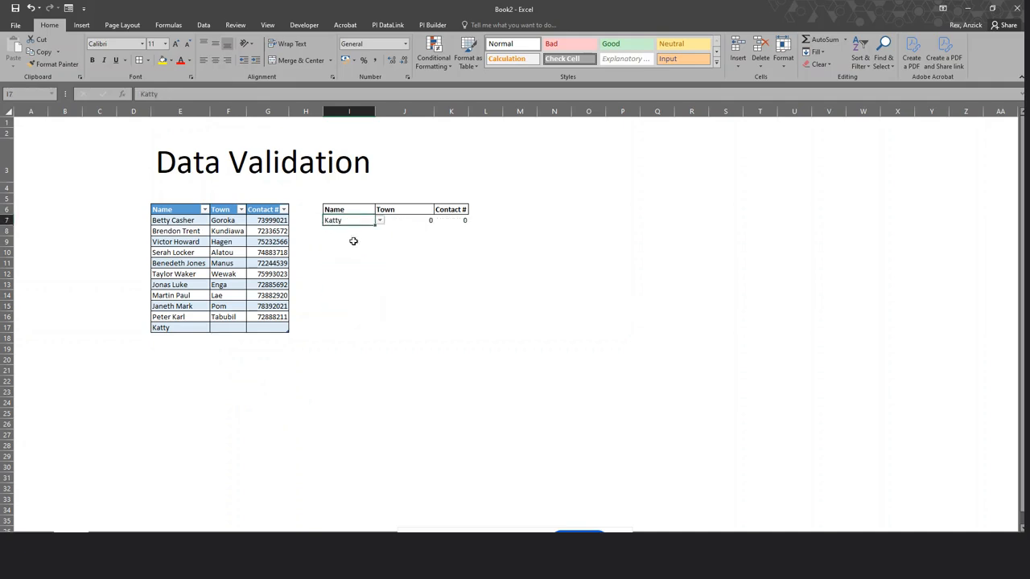
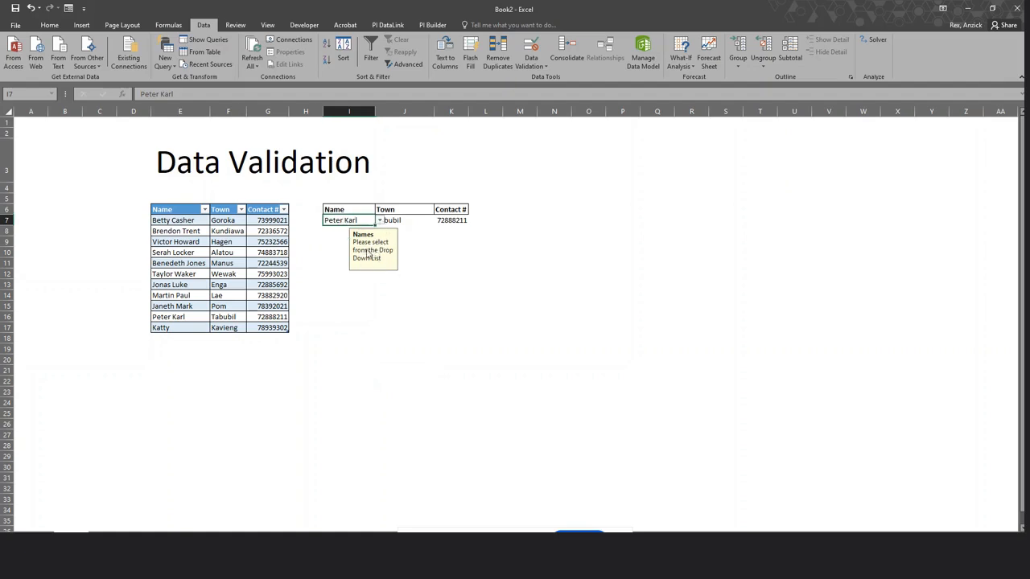
Reselect the Name cell I7 to check that the 'Names' input message appears.
left_click(395, 316)
left_click(347, 223)
left_click(431, 316)
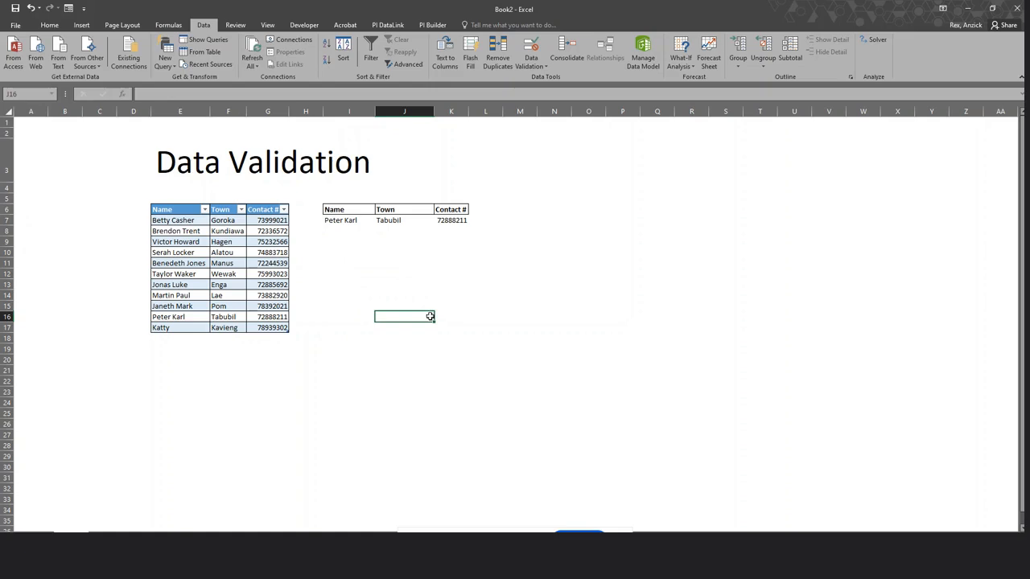
left_click(338, 221)
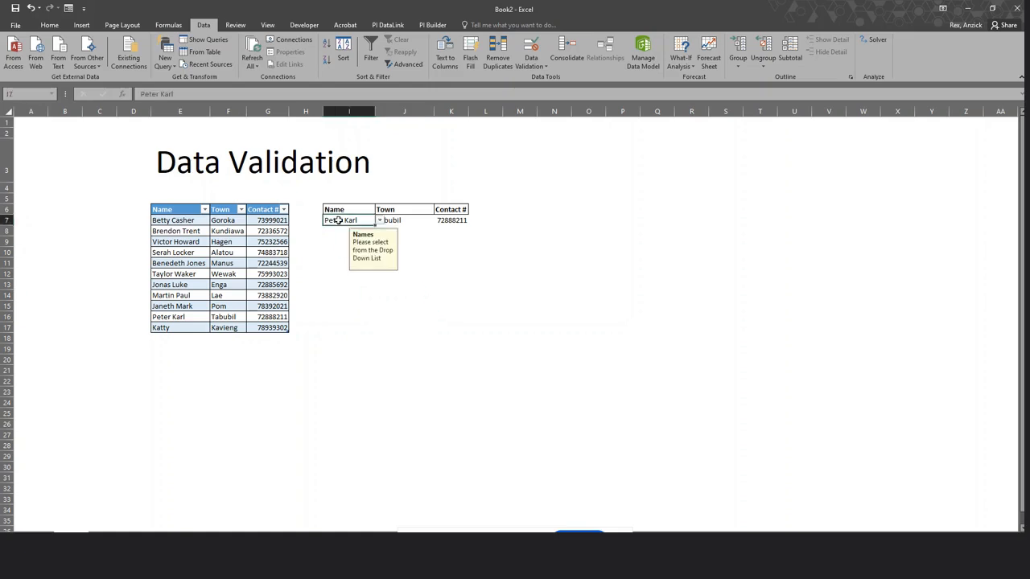
Give I7 a Stop error alert titled 'Name Error' with the message 'Please retry'.
left_click(531, 66)
left_click(549, 84)
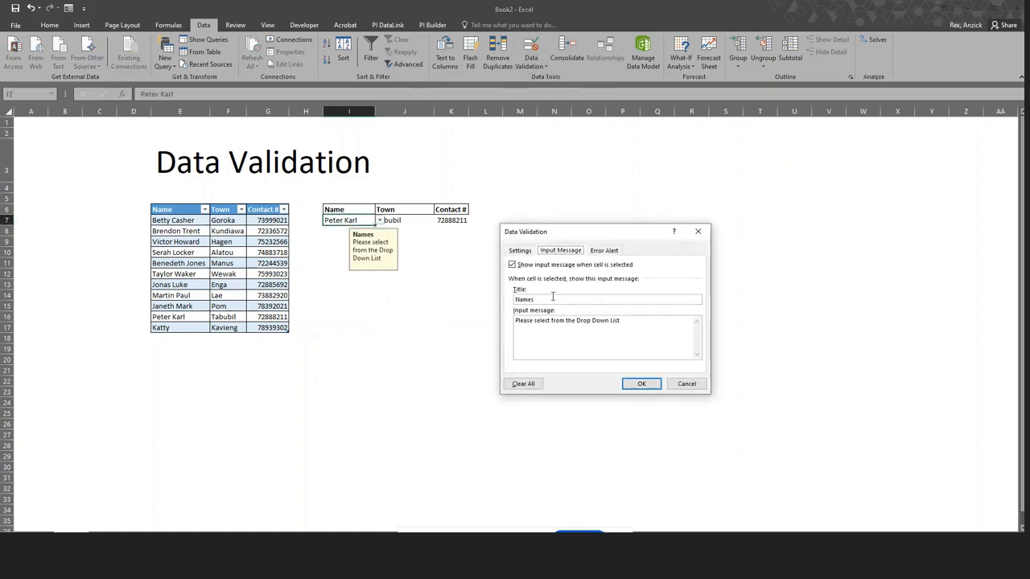
left_click(603, 252)
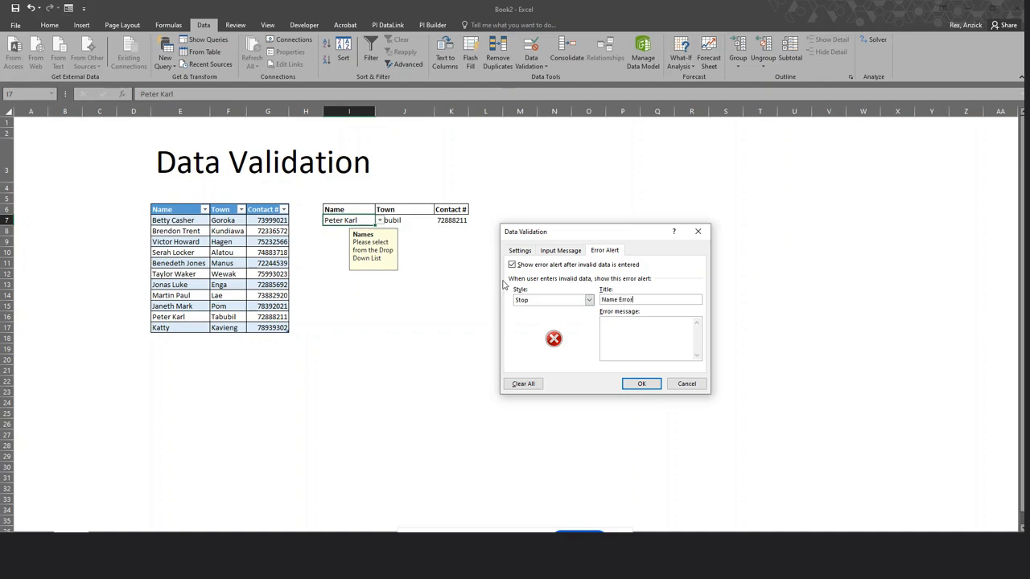
left_click(613, 338)
left_click(642, 384)
left_click(576, 393)
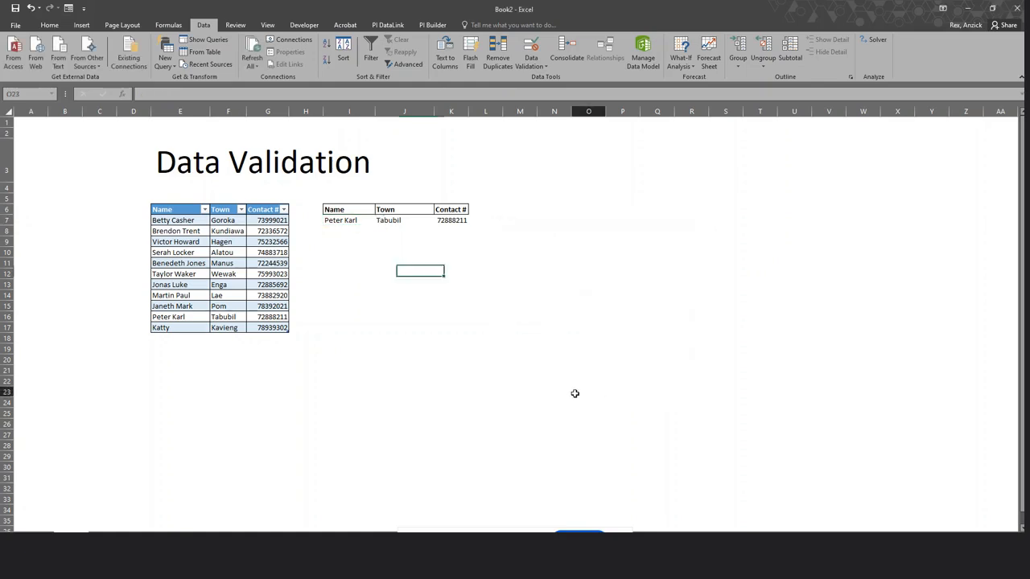
left_click(343, 225)
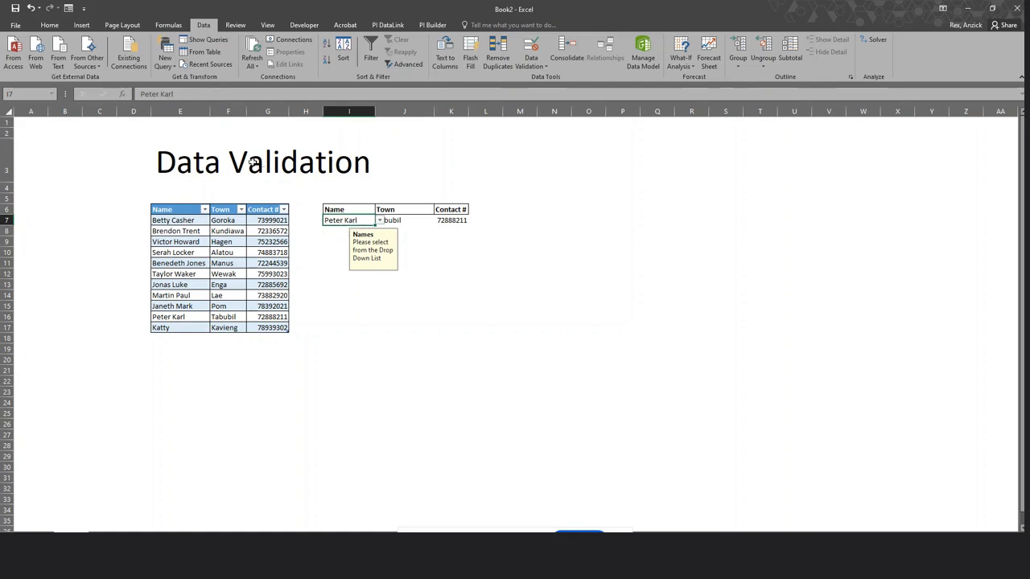
left_click(194, 91)
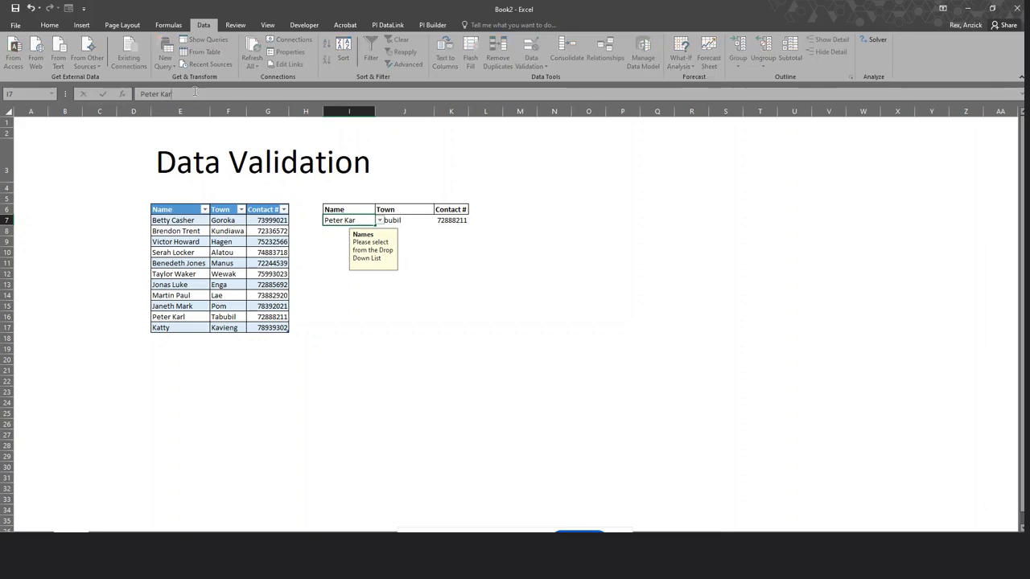
key("Return")
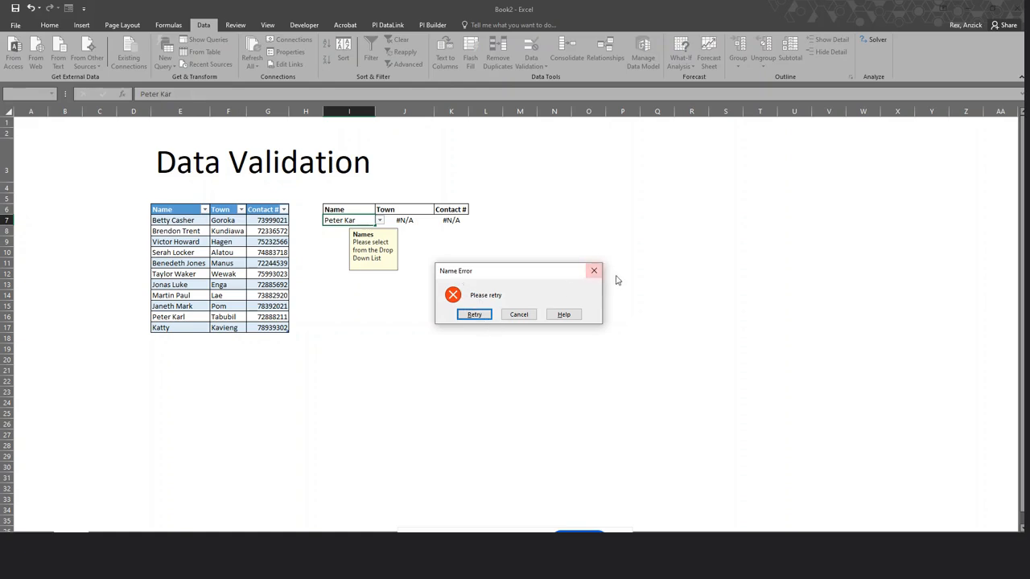
left_click(519, 315)
left_click(450, 306)
Clear I7, try the partial name 'Betty', and cancel the Name Error rejecting it.
left_click(340, 219)
key("Delete")
left_click(450, 284)
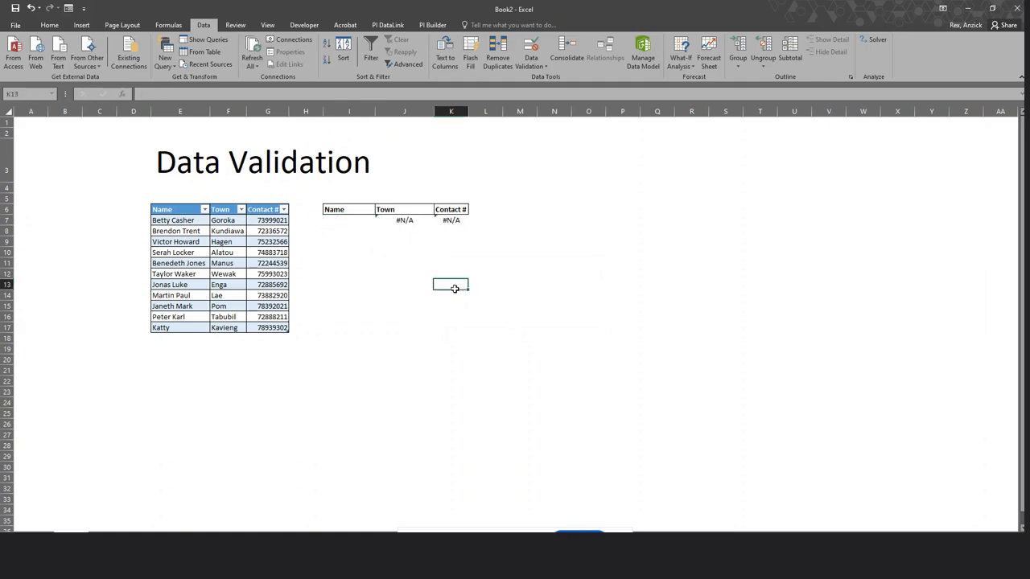
left_click(344, 221)
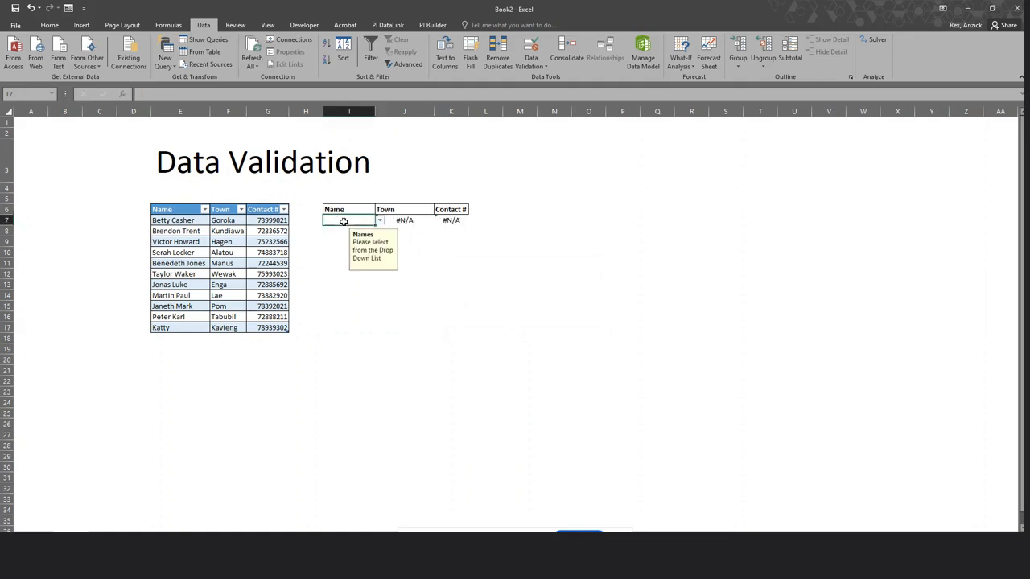
type("Betty")
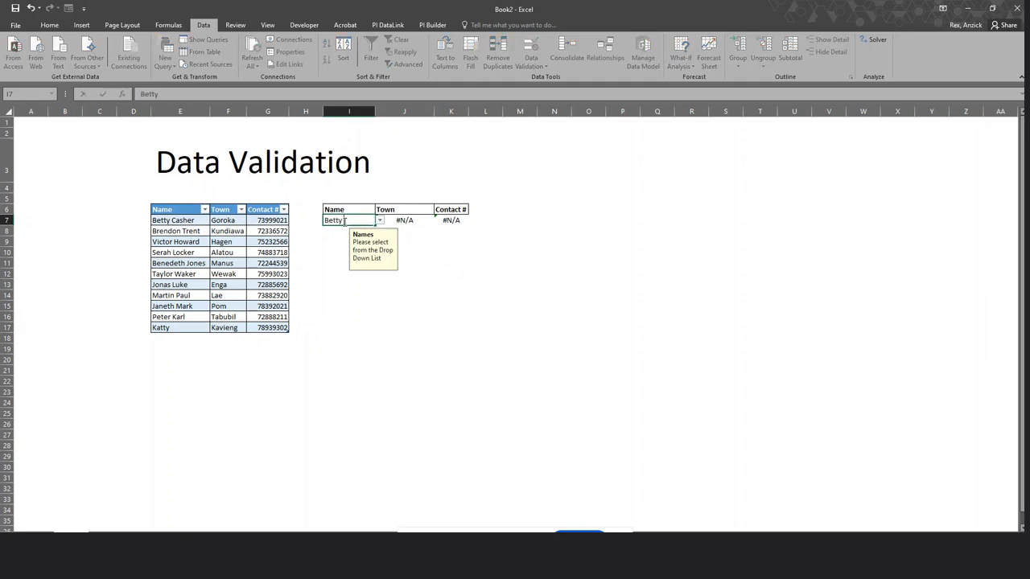
key("Return")
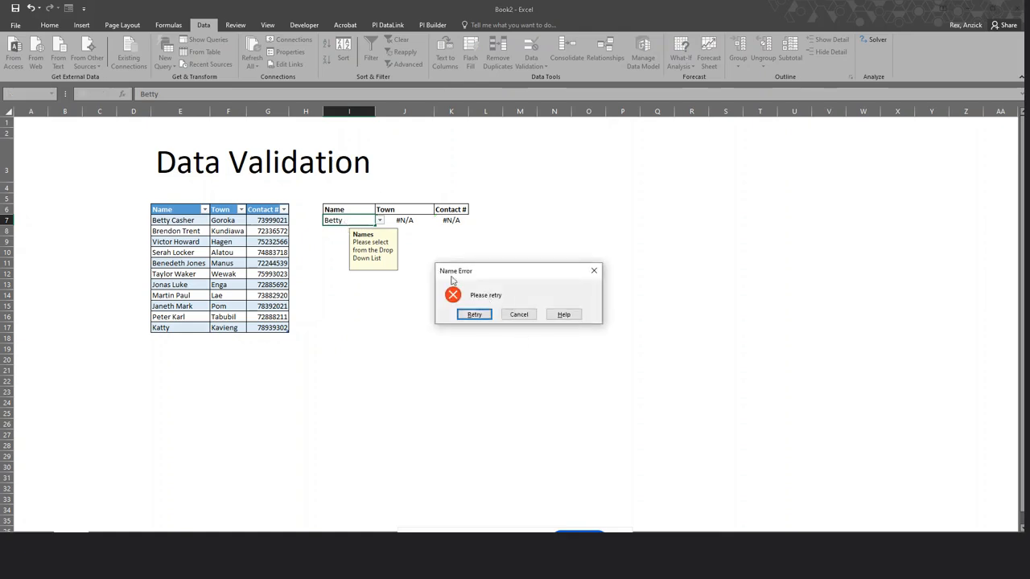
left_click(518, 314)
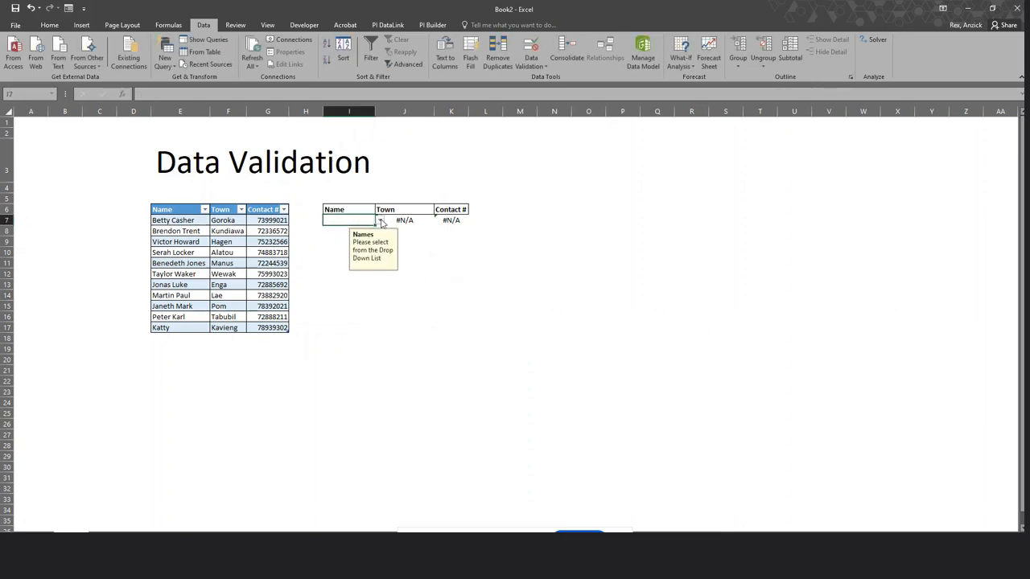
left_click(381, 221)
left_click(362, 227)
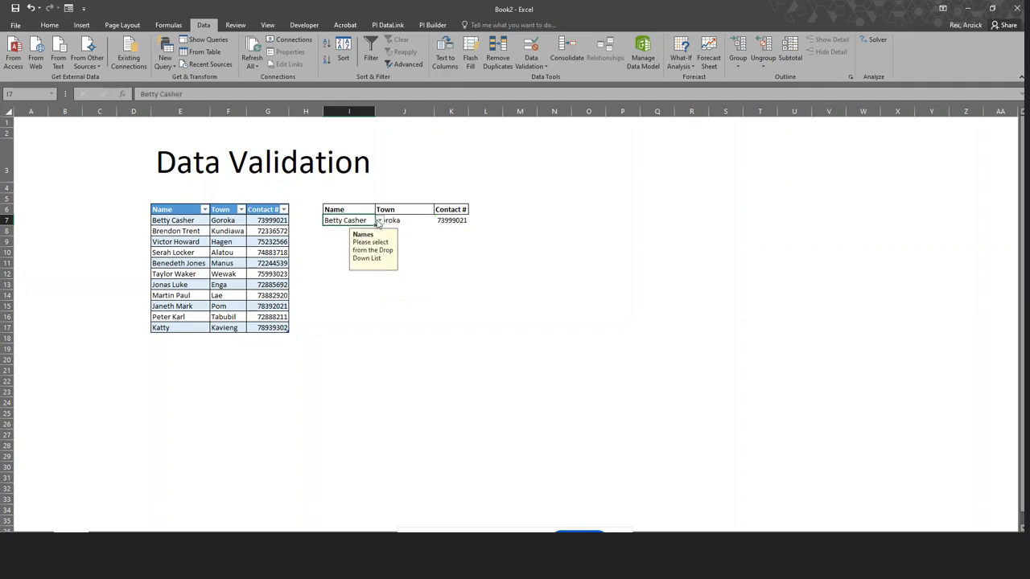
left_click(378, 220)
left_click(354, 234)
left_click(386, 221)
left_click(351, 220)
left_click(379, 221)
left_click(350, 249)
left_click(564, 327)
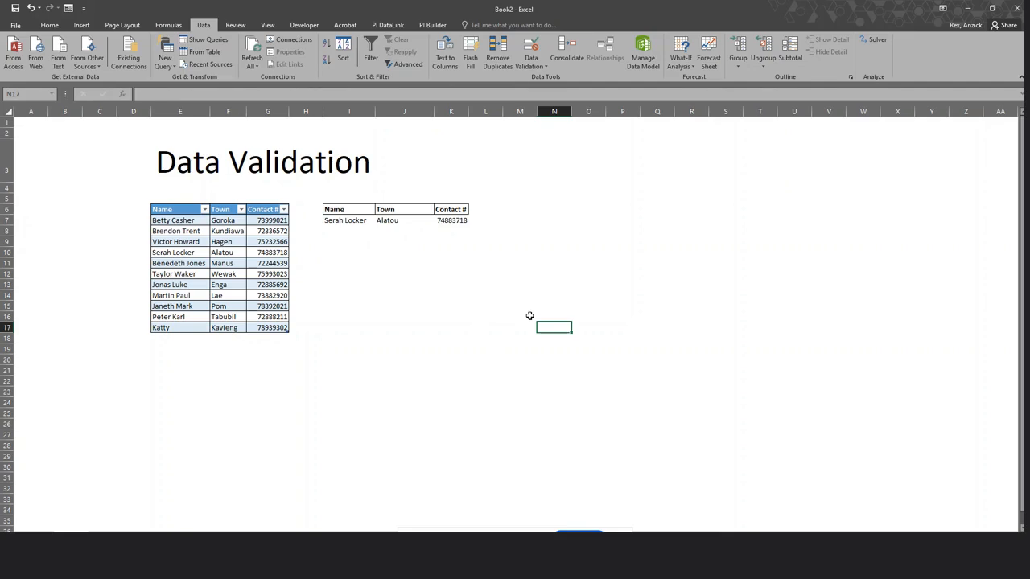
left_click(483, 338)
left_click(381, 347)
left_click(266, 363)
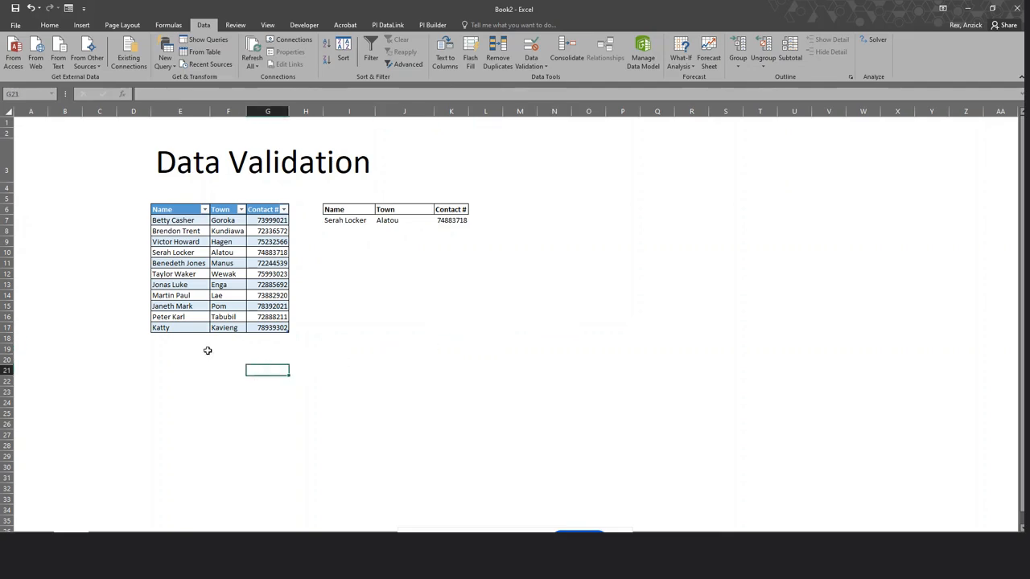
left_click(207, 352)
left_click(203, 277)
left_click(206, 307)
left_click(217, 359)
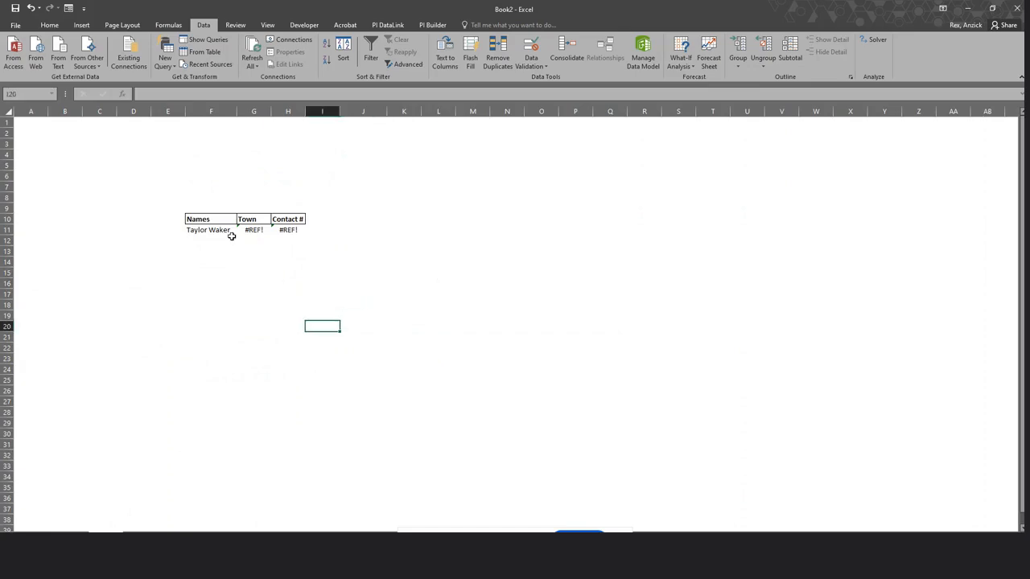
Delete the contents of the broken #REF! lookup table in F10:I13.
left_click_drag(189, 219, 271, 244)
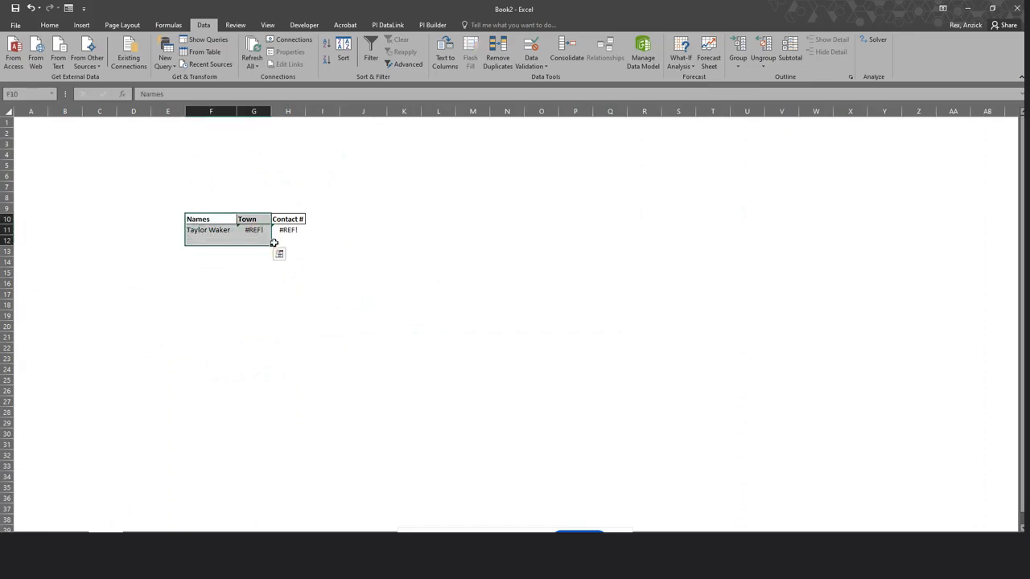
left_click(321, 283)
left_click_drag(193, 219, 344, 243)
key("Delete")
left_click(269, 327)
left_click(216, 232)
left_click(221, 218)
Clear all data validation from F11, removing its name dropdown.
left_click(229, 231)
left_click(531, 65)
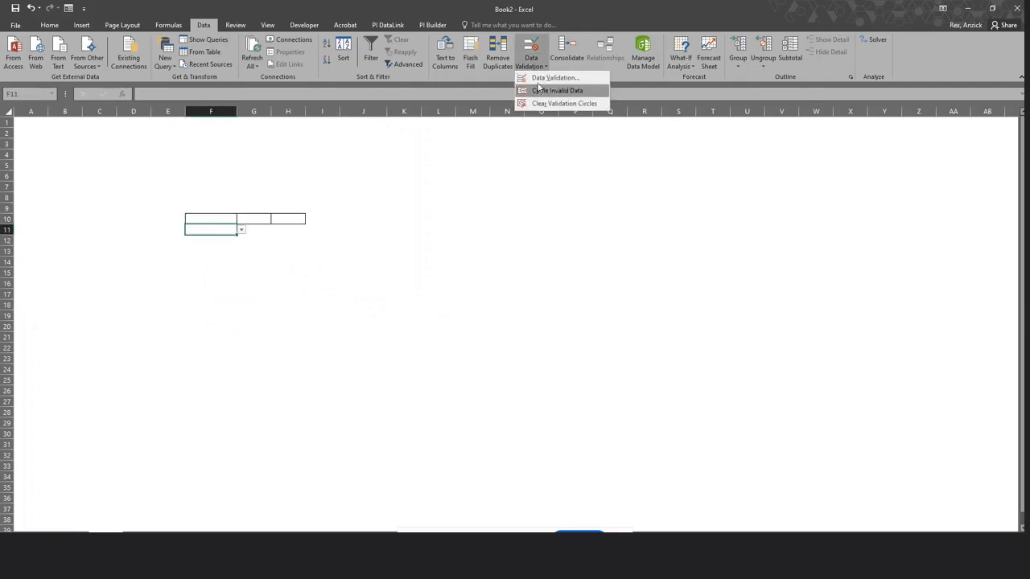
left_click(541, 78)
left_click(519, 250)
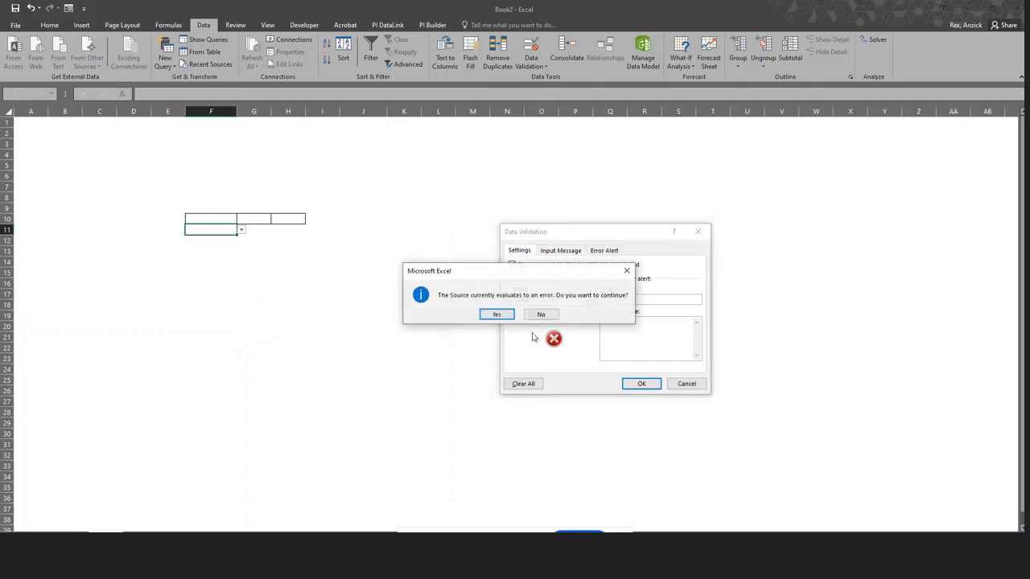
left_click(626, 272)
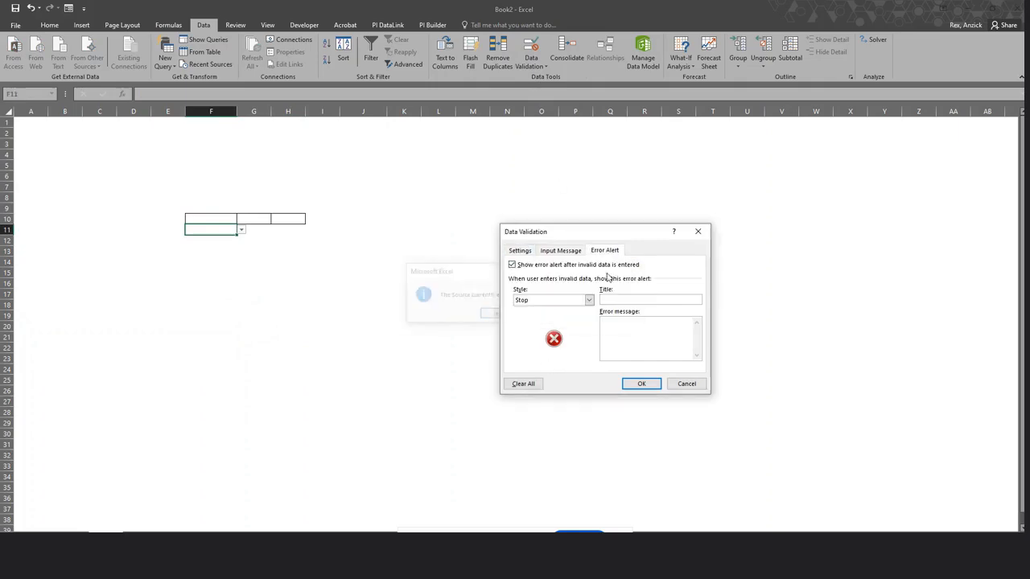
left_click(525, 252)
left_click(505, 315)
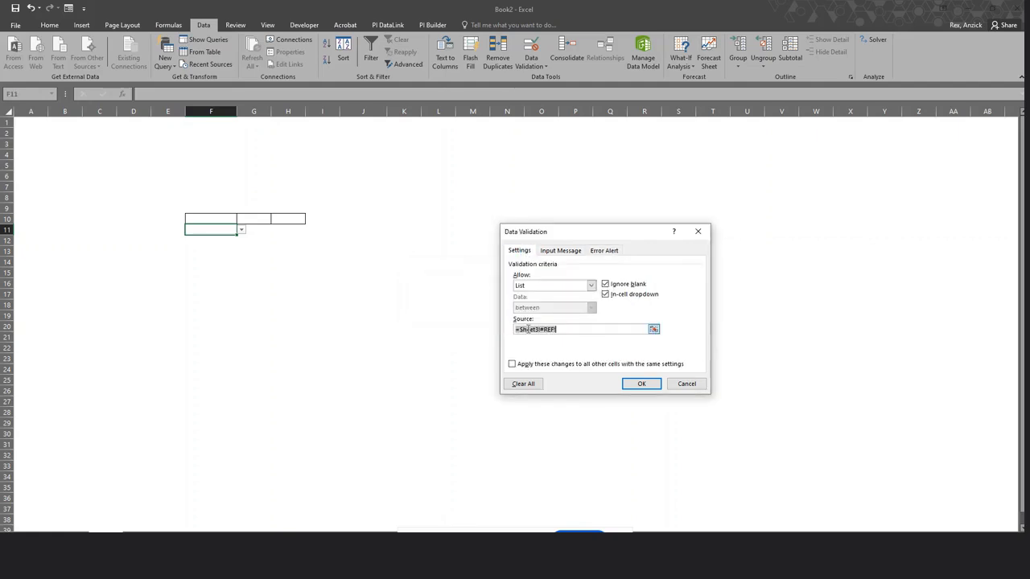
left_click(523, 384)
left_click(641, 384)
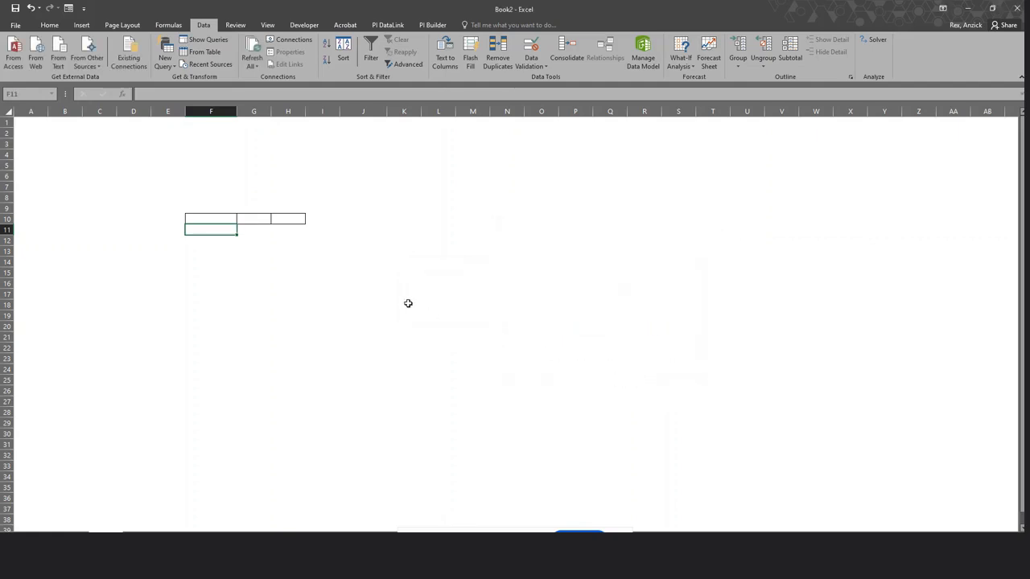
left_click(404, 304)
left_click(253, 240)
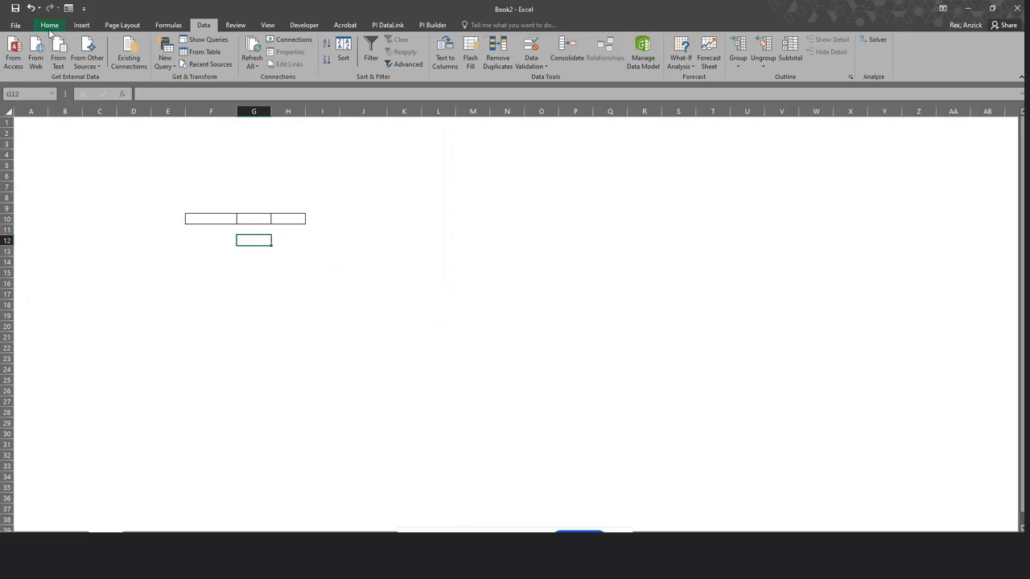
Copy the Name, Town and Contact # headers from the Data Validation sheet.
left_click(48, 25)
left_click_drag(210, 219, 326, 231)
left_click(346, 295)
left_click(225, 231)
left_click(71, 536)
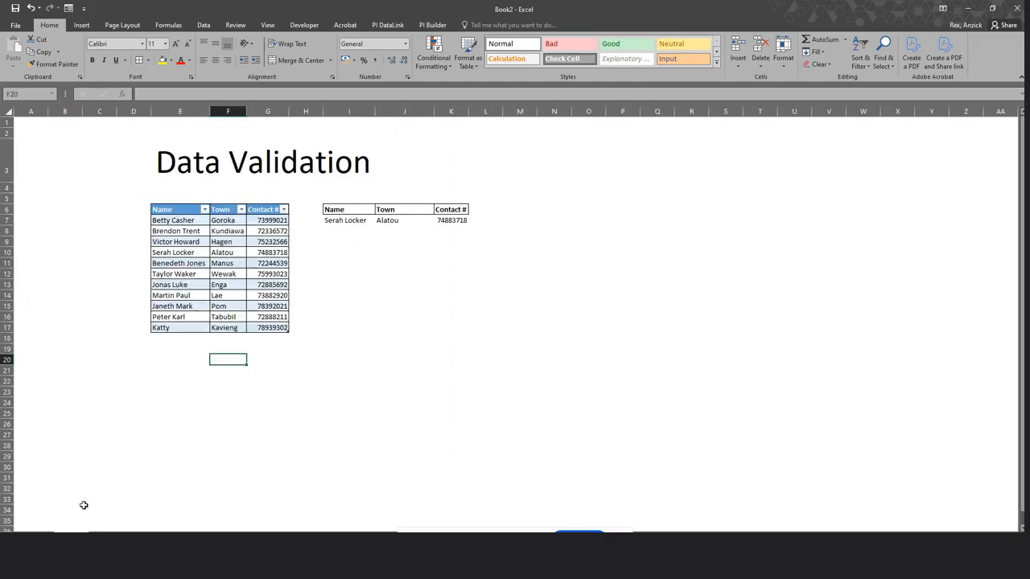
left_click_drag(328, 211, 443, 214)
right_click(443, 215)
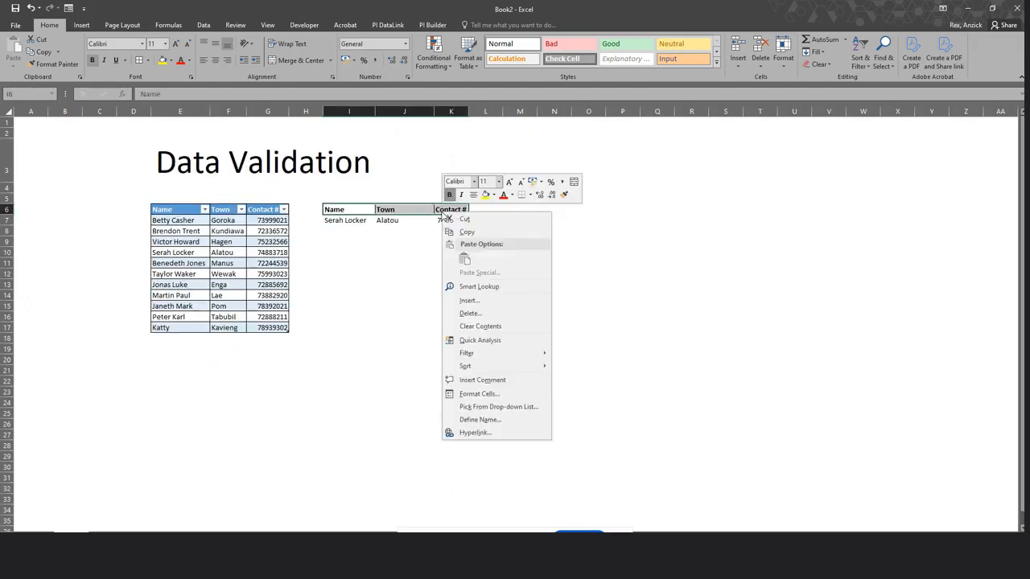
left_click(455, 233)
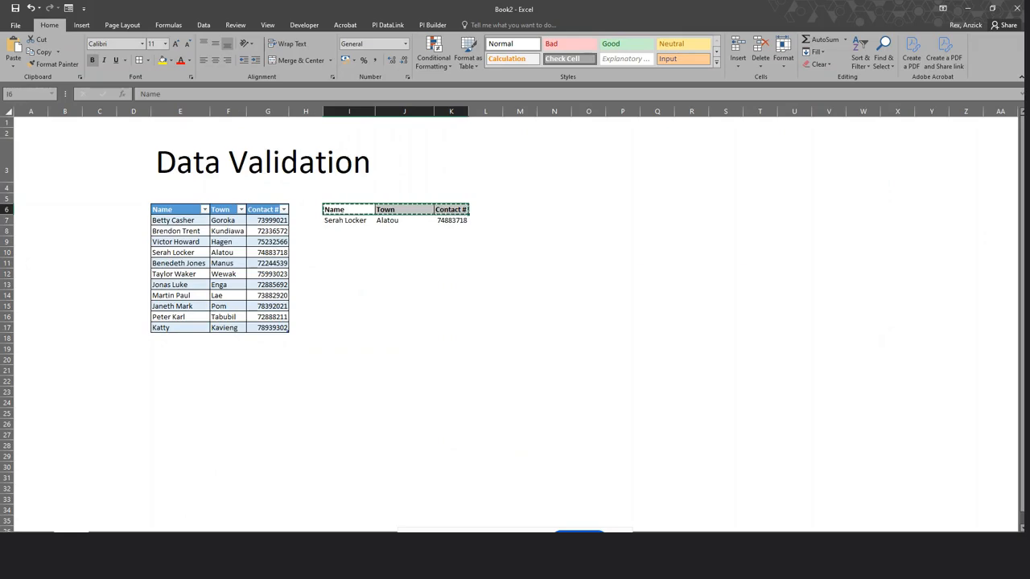
Paste the headers into F11 on the blank next sheet.
left_click(106, 536)
right_click(230, 228)
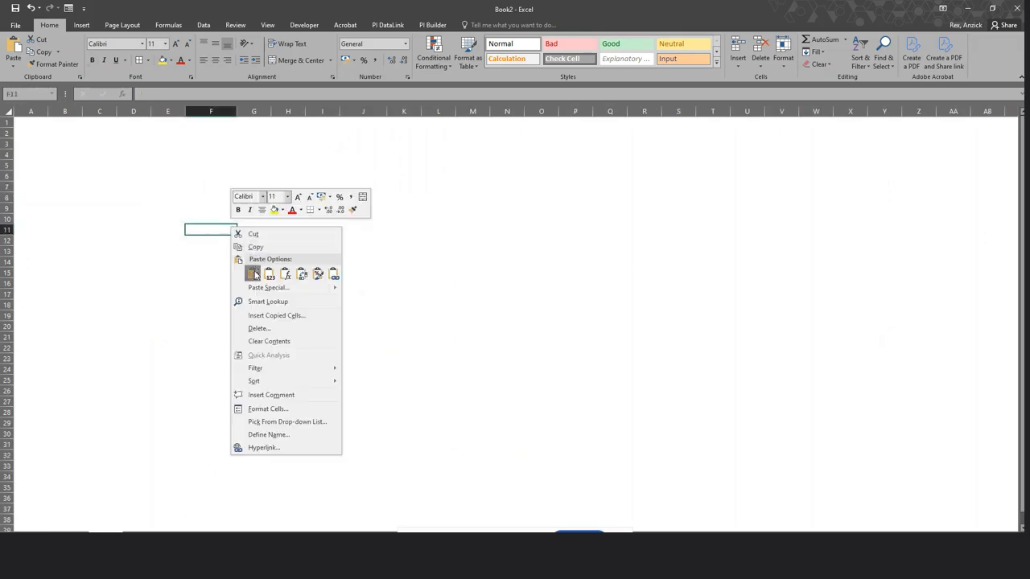
left_click(253, 275)
left_click(377, 276)
left_click(209, 241)
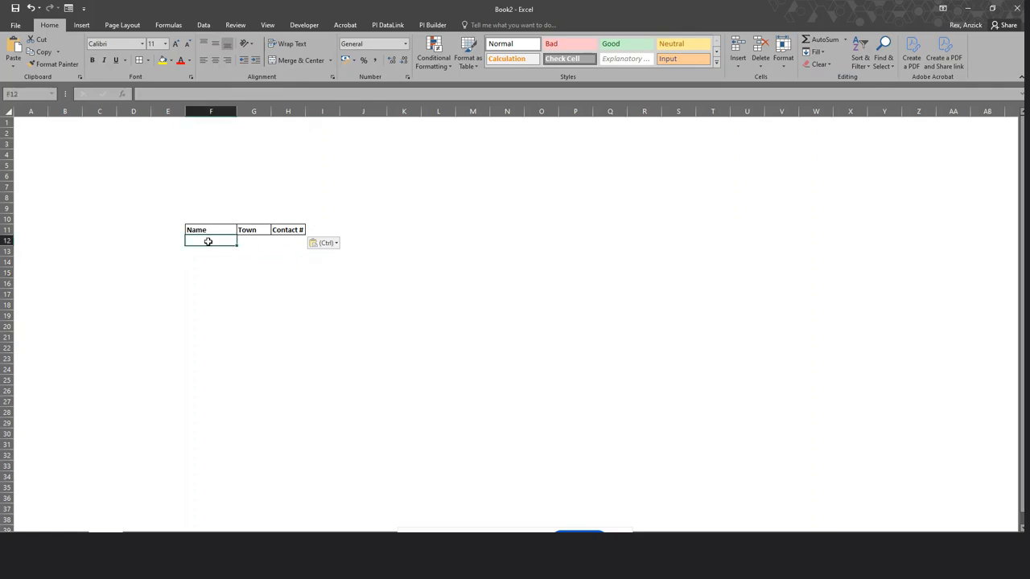
left_click(255, 242)
Enter =VLOOKUP(F12,Names,2,FALSE) in G12 to look up the Town.
type("=vl")
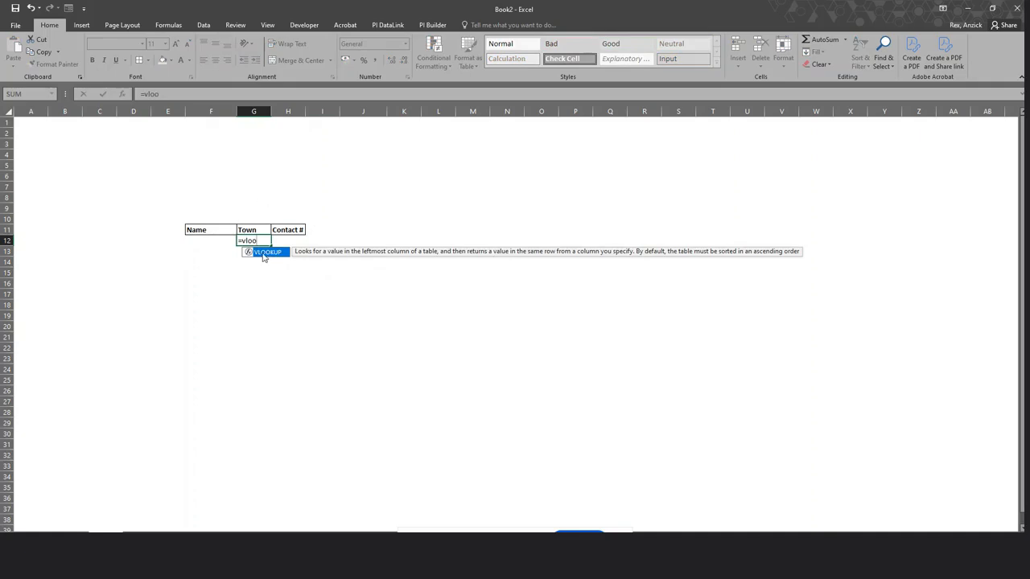
type("oo")
double_click(262, 253)
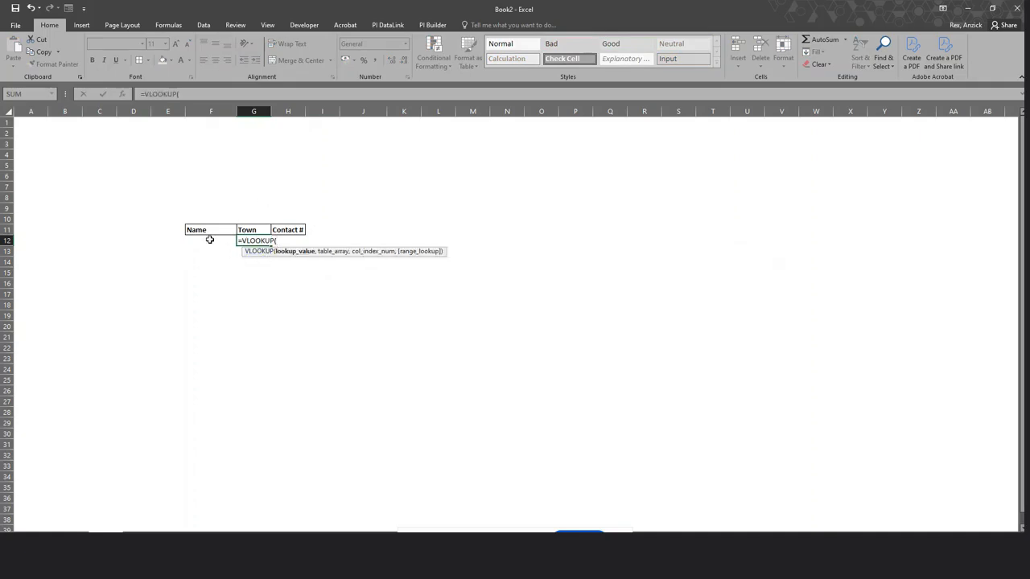
left_click(209, 239)
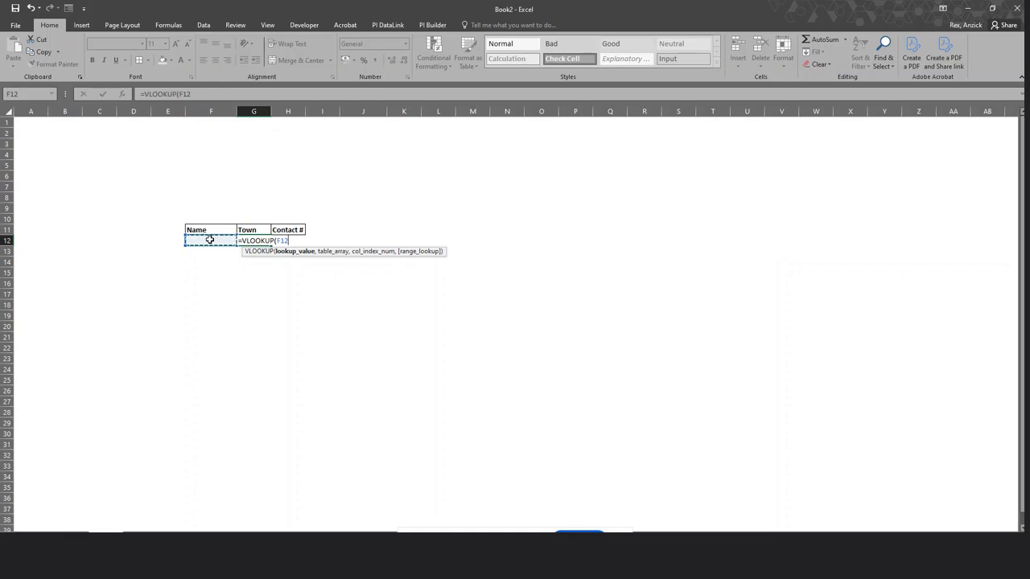
type(",")
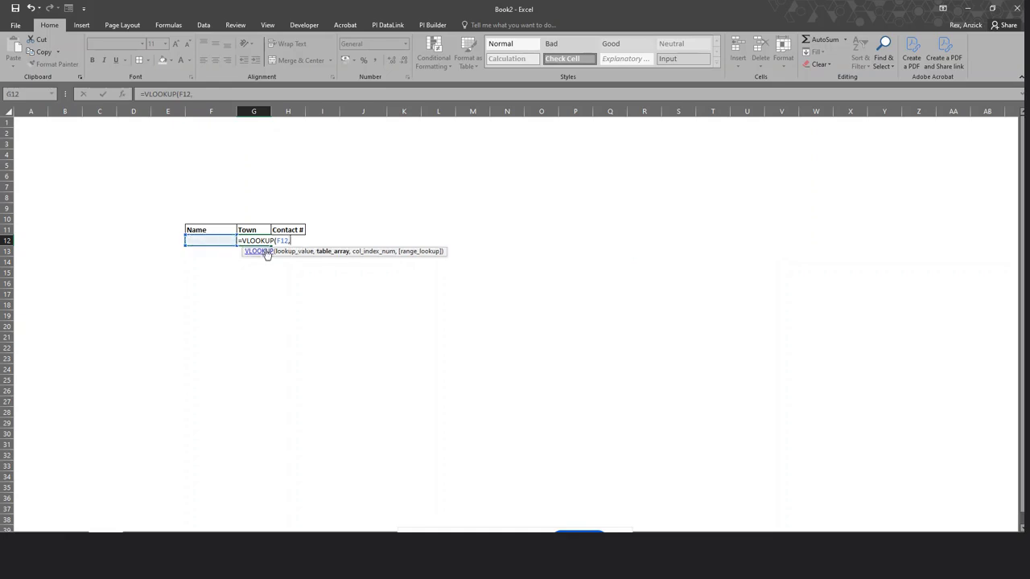
left_click(73, 537)
left_click_drag(181, 220, 264, 328)
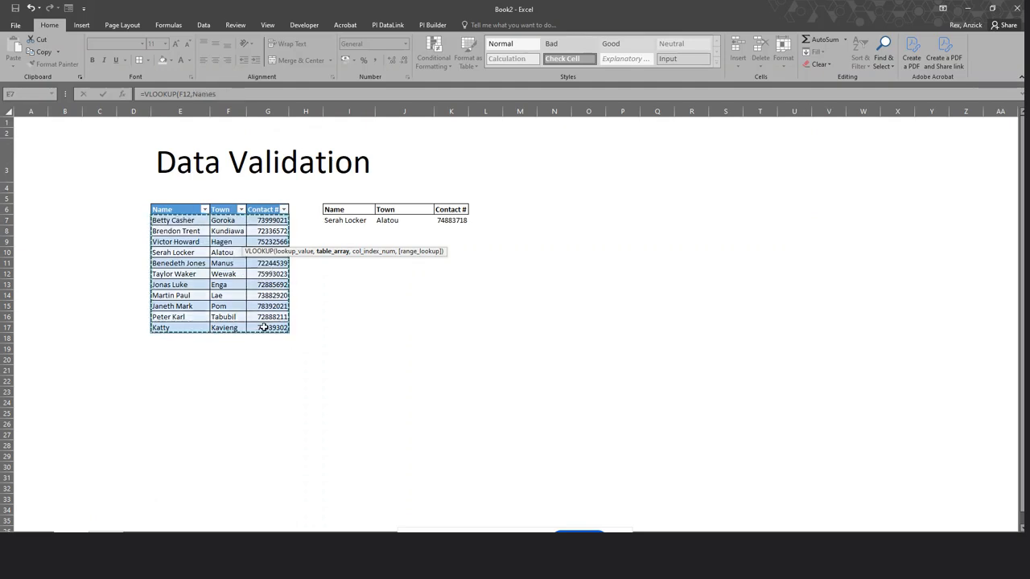
type(",2")
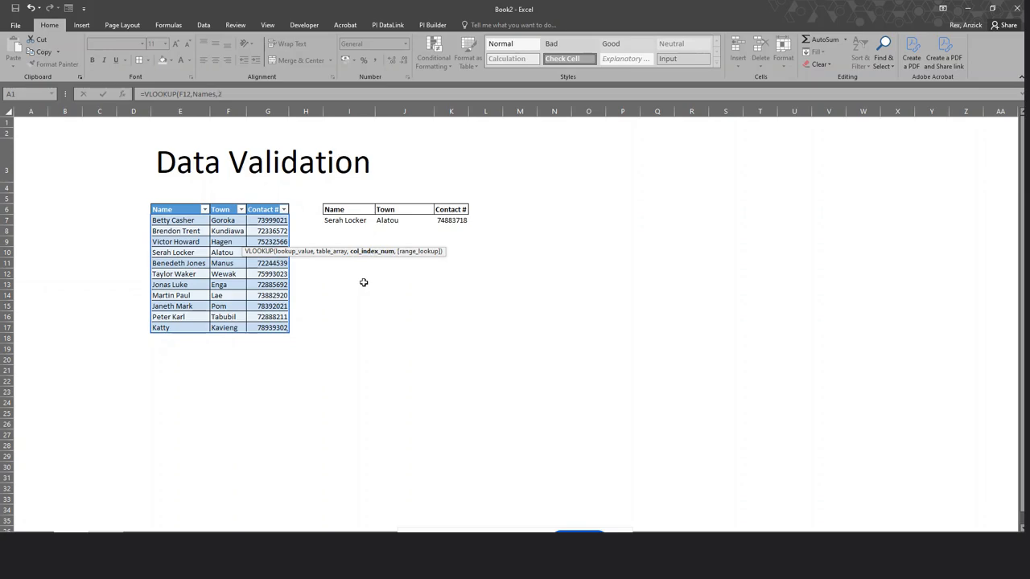
type(",")
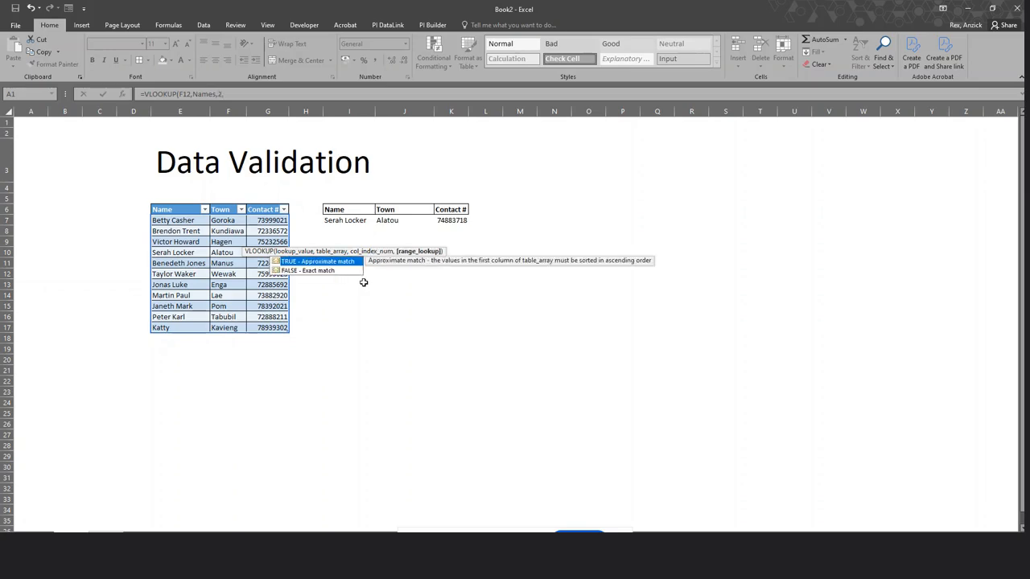
double_click(321, 271)
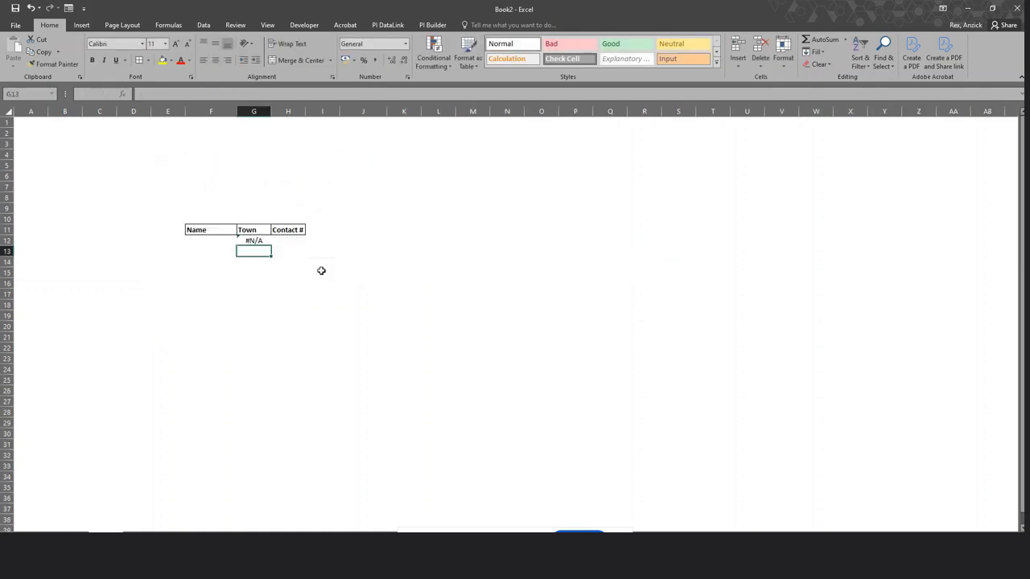
left_click(325, 313)
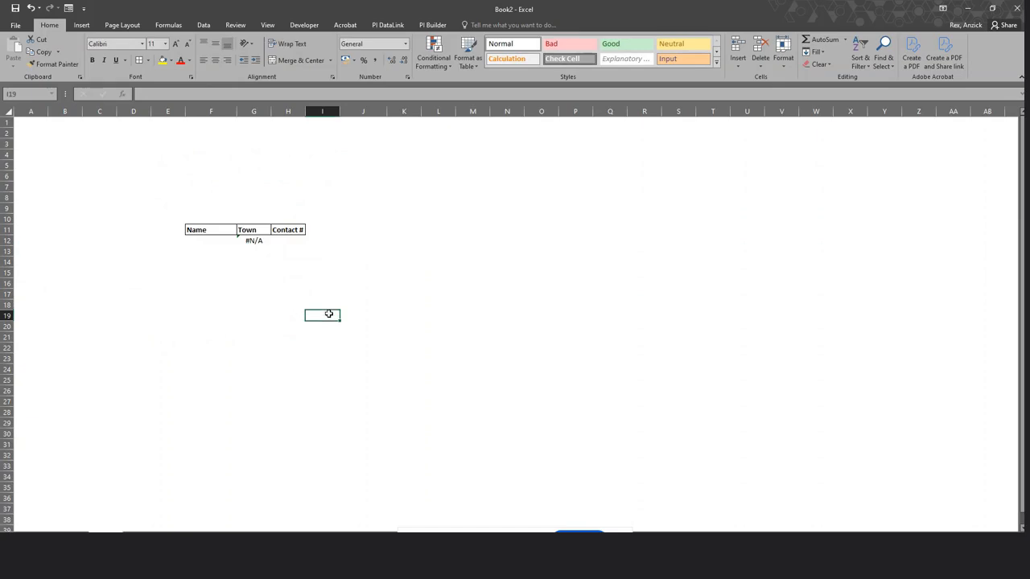
Inspect G12's formula and the Names range it references.
left_click(259, 239)
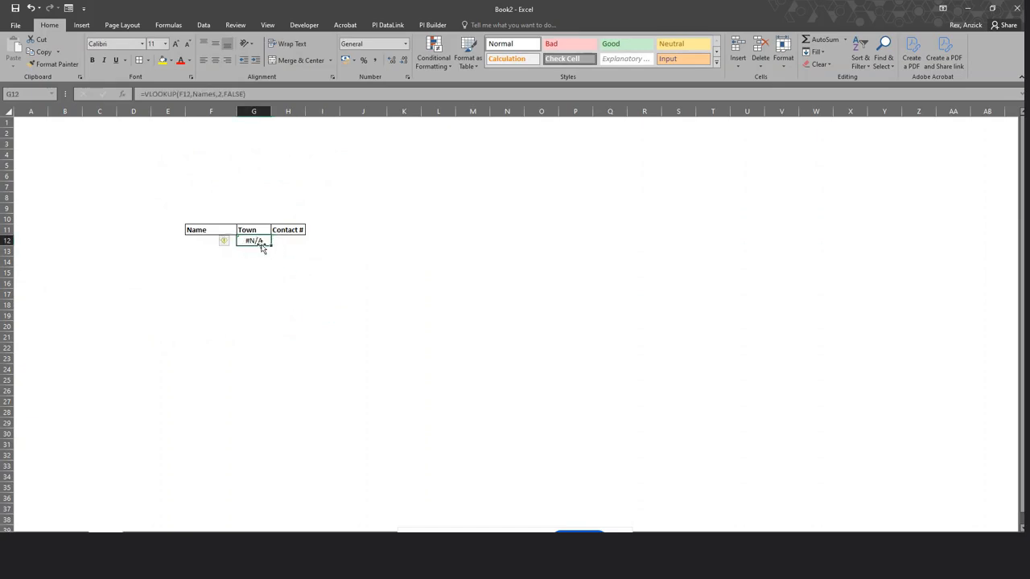
left_click(288, 97)
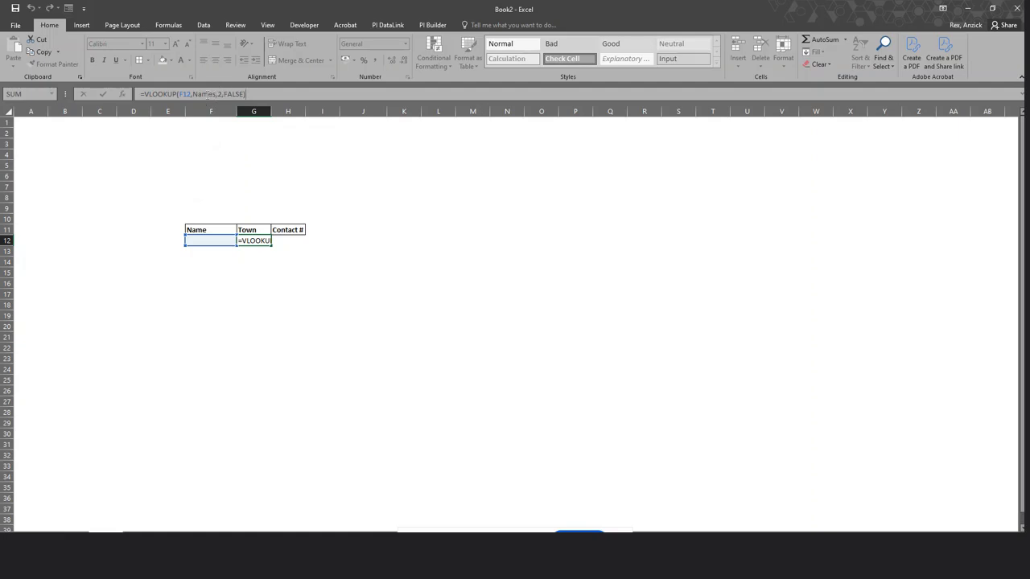
left_click(208, 94)
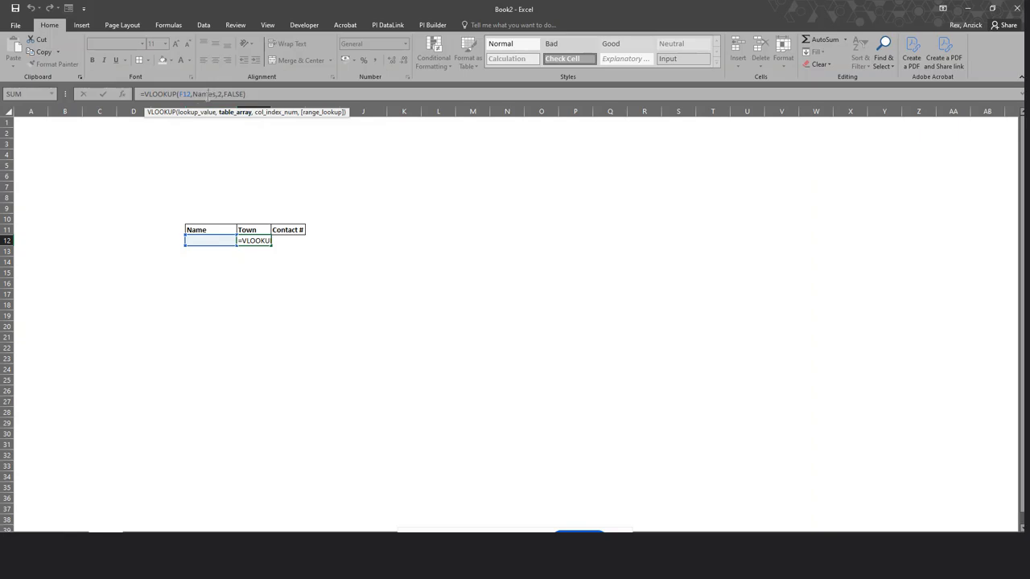
key("Return")
left_click(319, 347)
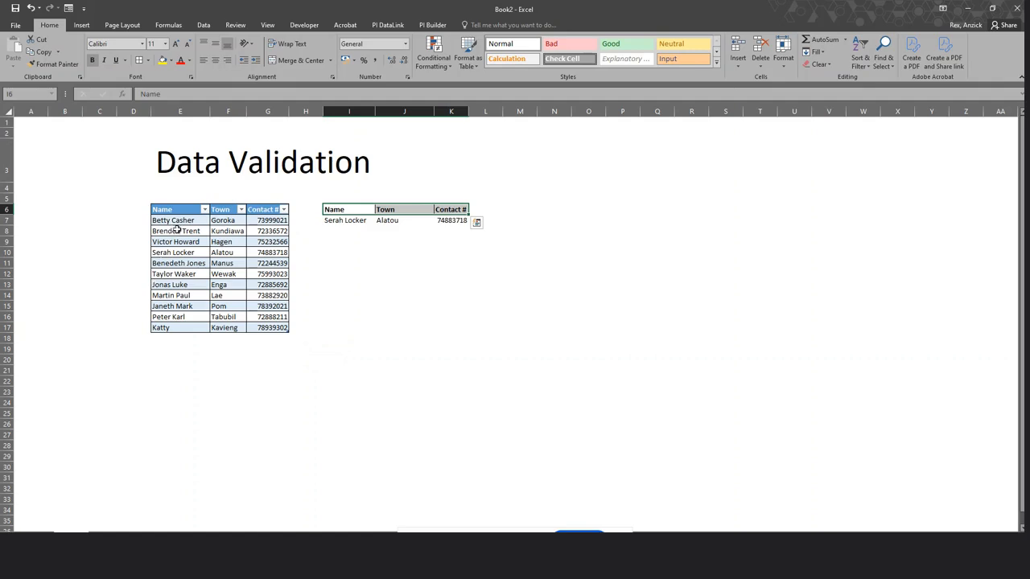
left_click_drag(177, 219, 275, 319)
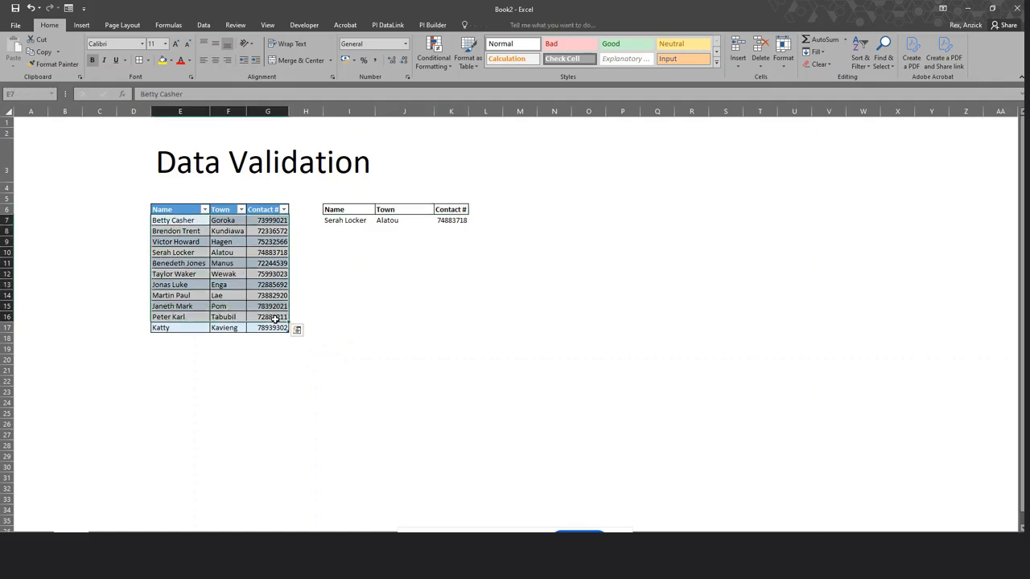
left_click(283, 363)
Verify via the Name Box and Table Design tab that the table is named Names.
left_click_drag(177, 220, 275, 327)
left_click(294, 366)
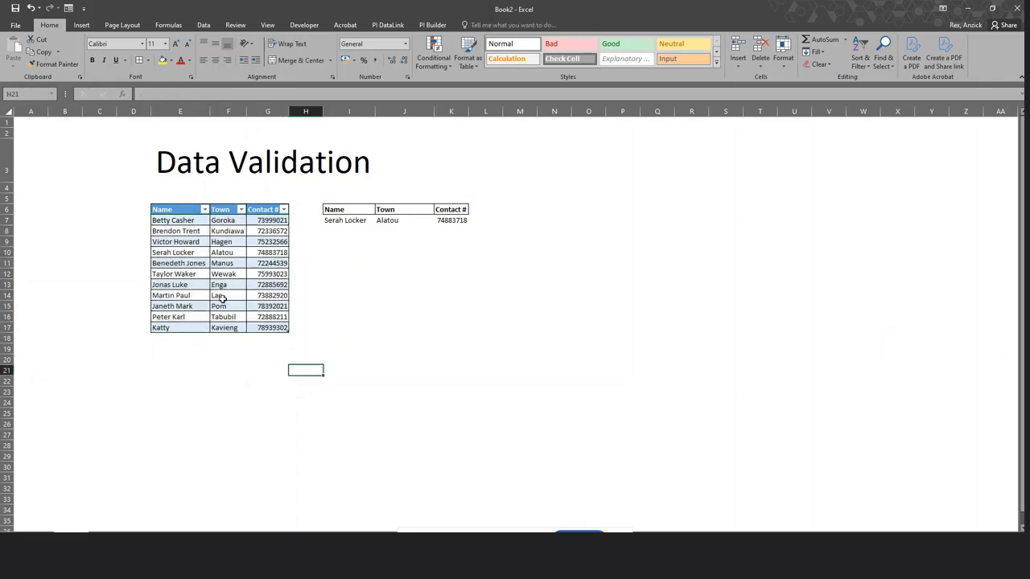
left_click_drag(178, 219, 266, 315)
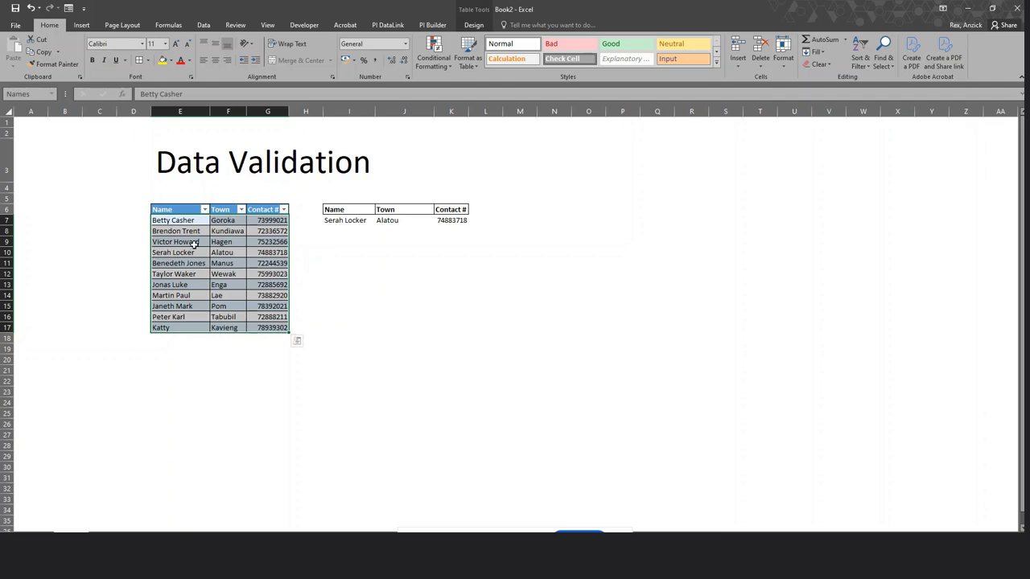
left_click(53, 96)
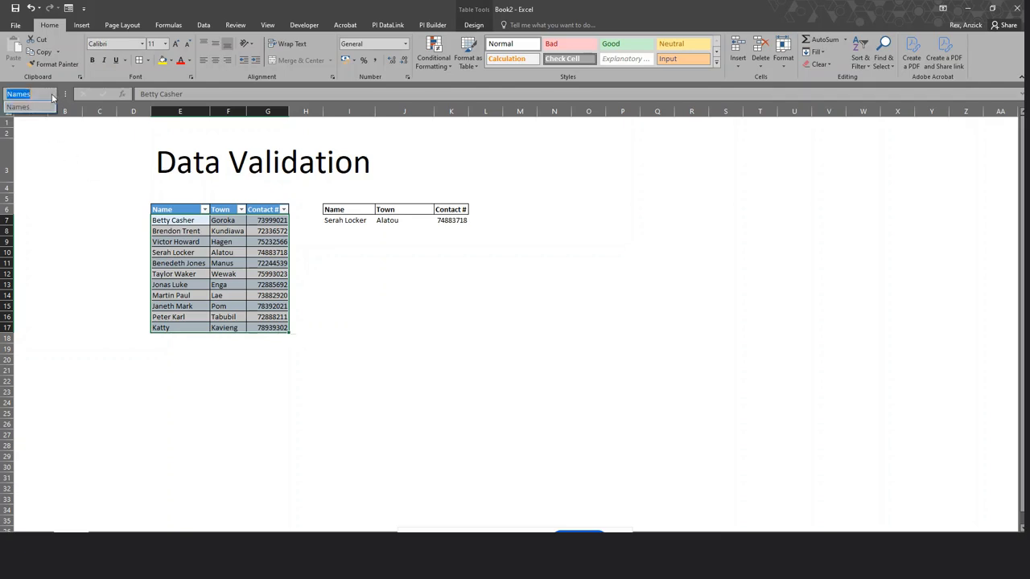
left_click(448, 341)
left_click(448, 340)
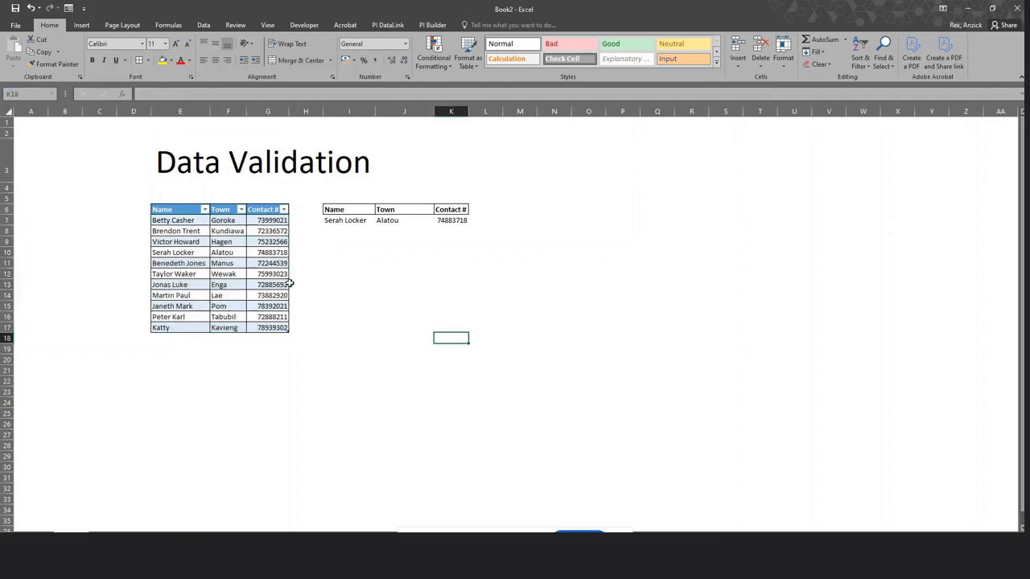
left_click(233, 252)
left_click(475, 25)
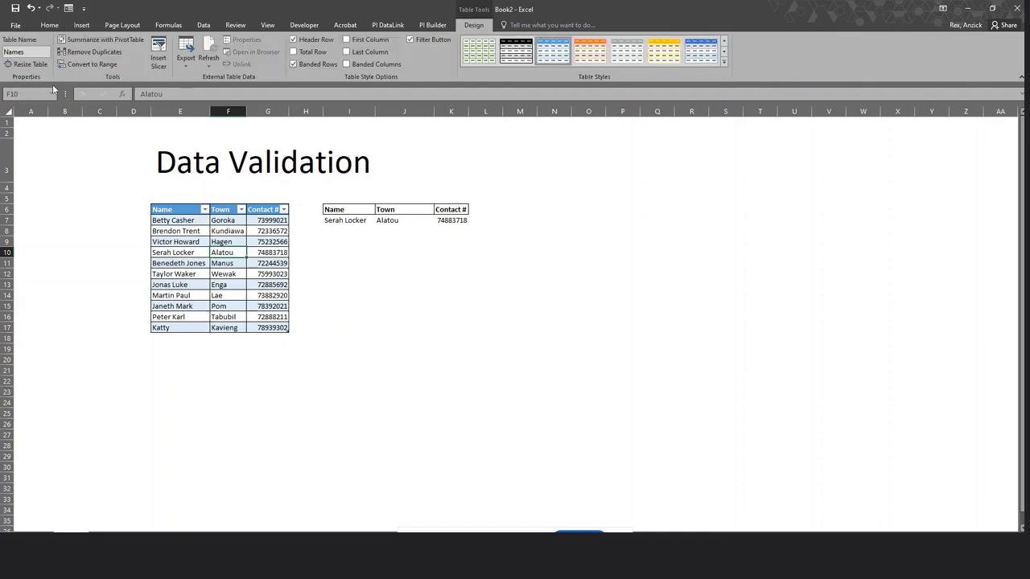
left_click(450, 402)
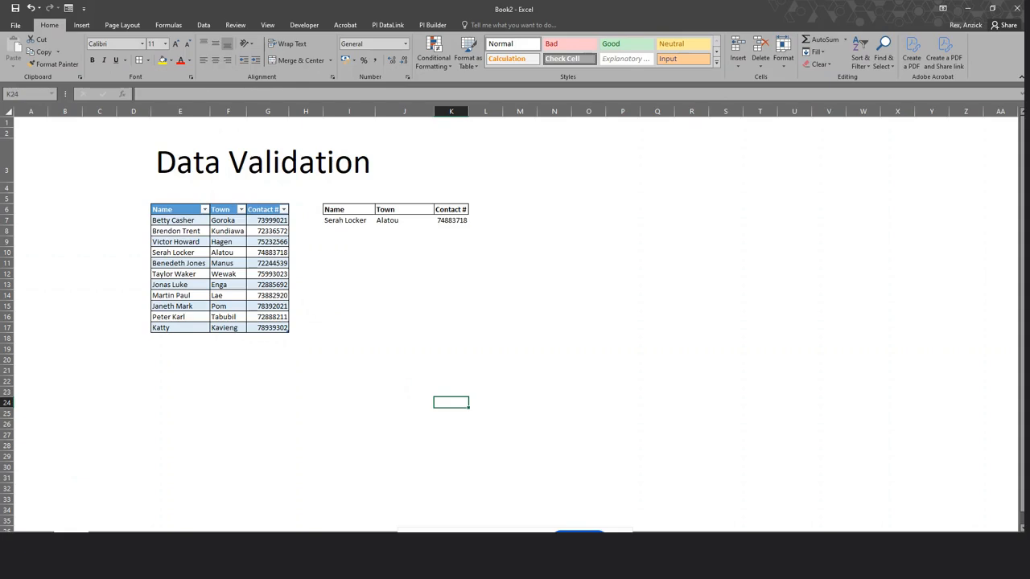
Return to the second sheet and select the Town lookup cell G12.
left_click(115, 530)
key("Right")
left_click(246, 241)
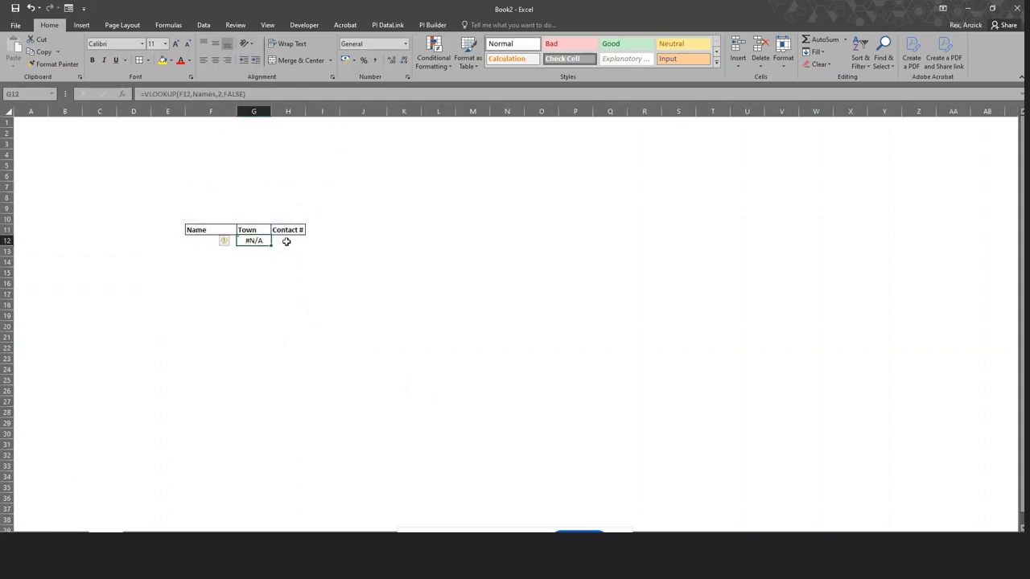
Enter =VLOOKUP(F12,Names,3,0) in H12 for the Contact #, then reselect F12.
left_click(287, 241)
type("=")
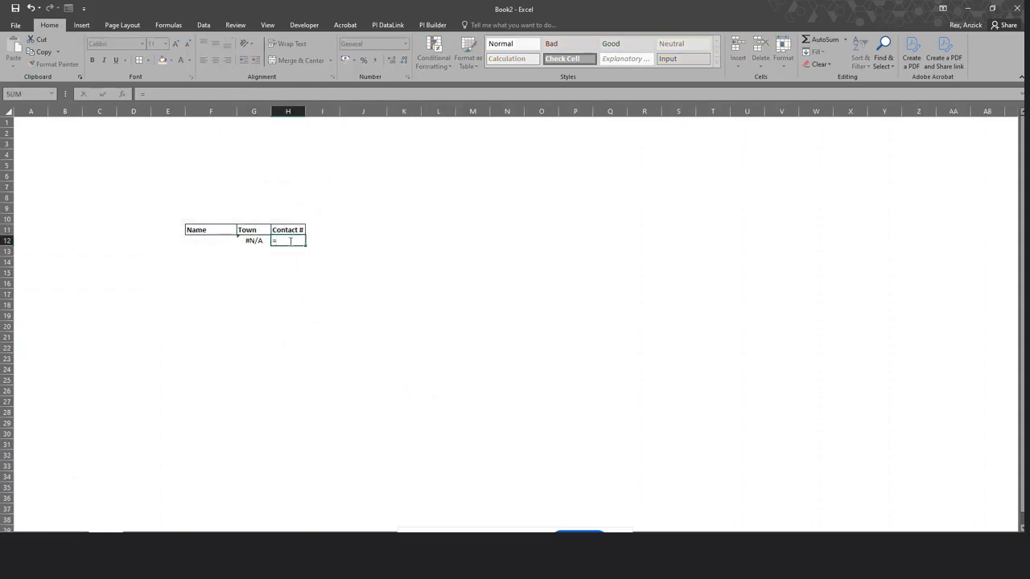
type("vloo")
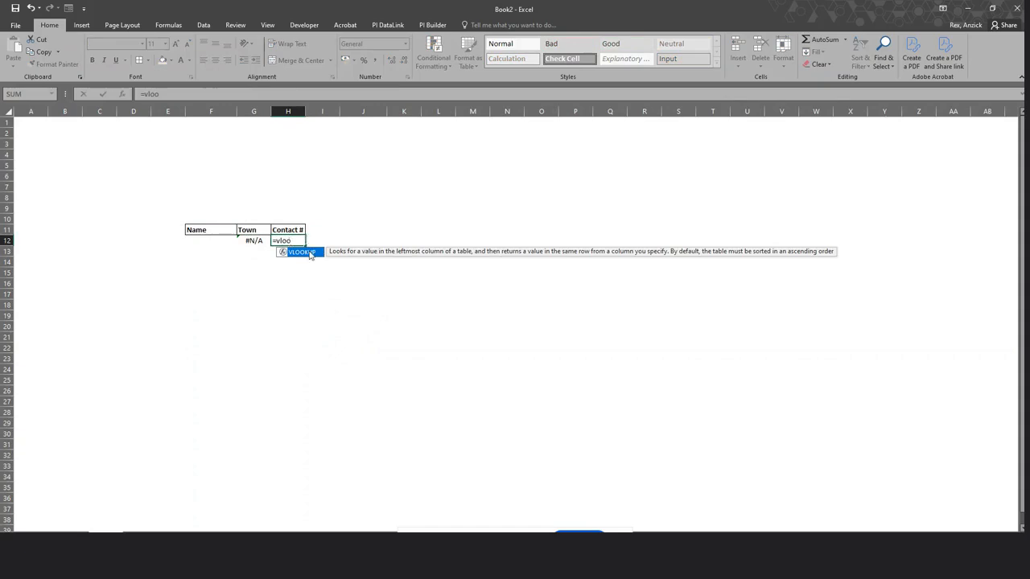
double_click(306, 252)
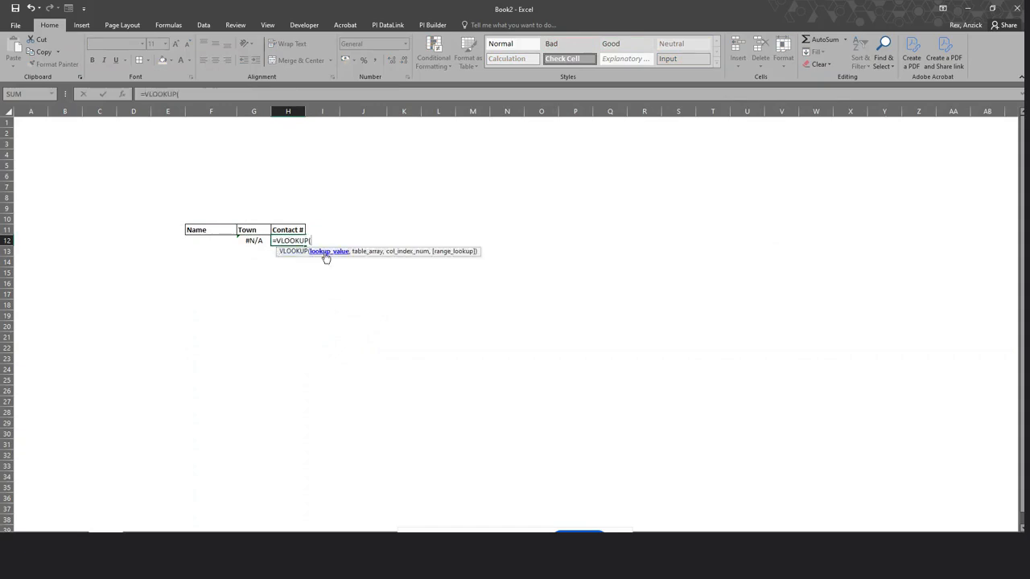
left_click(204, 242)
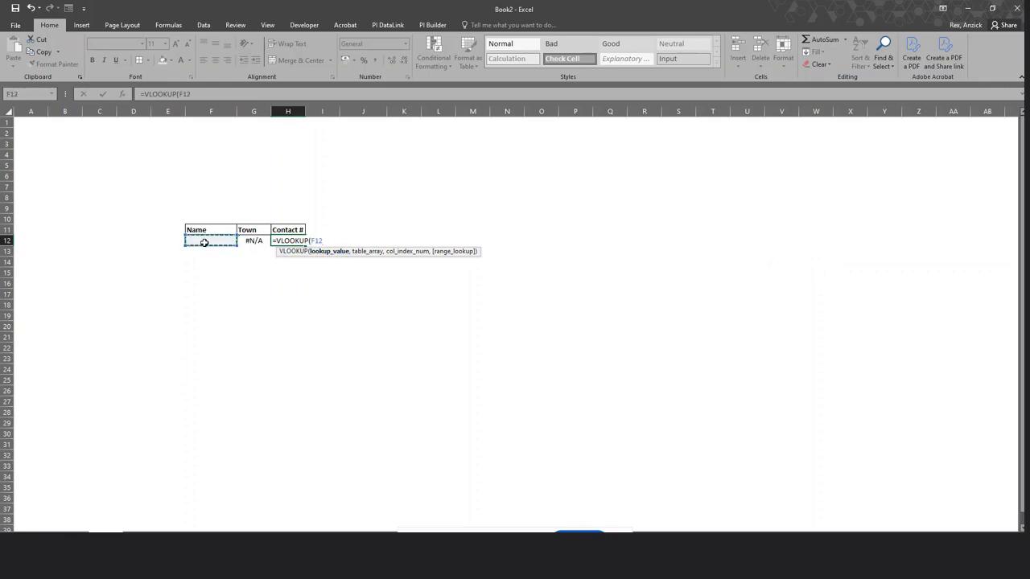
type(",")
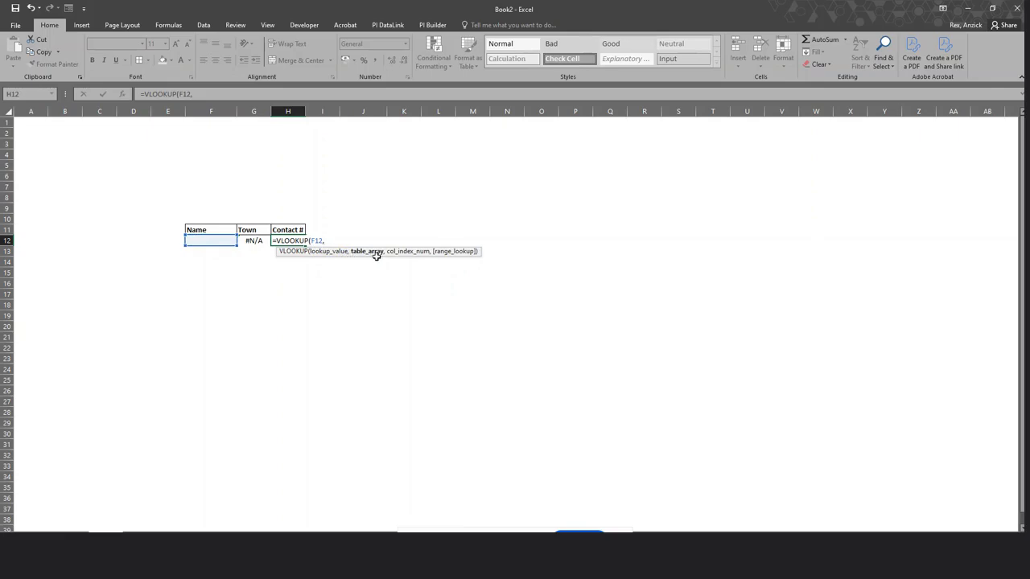
type("Names")
key("BackSpace")
key("BackSpace")
key("BackSpace")
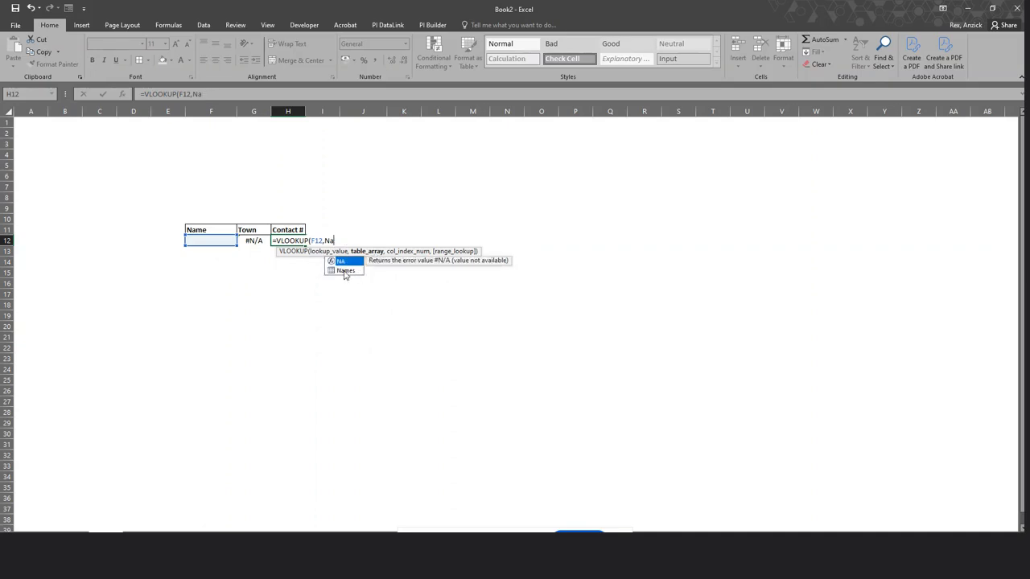
type("me")
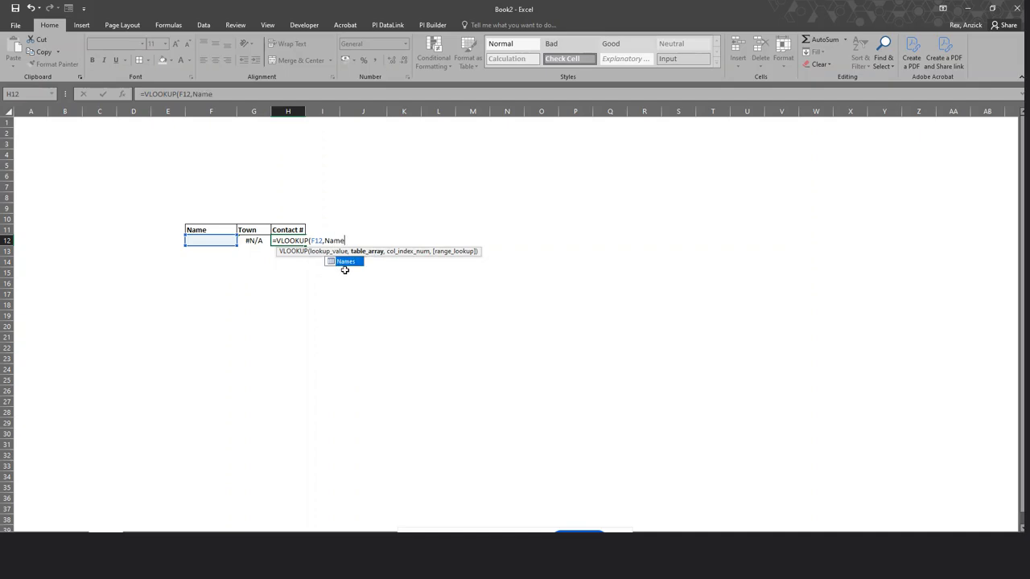
double_click(346, 262)
type(",3,")
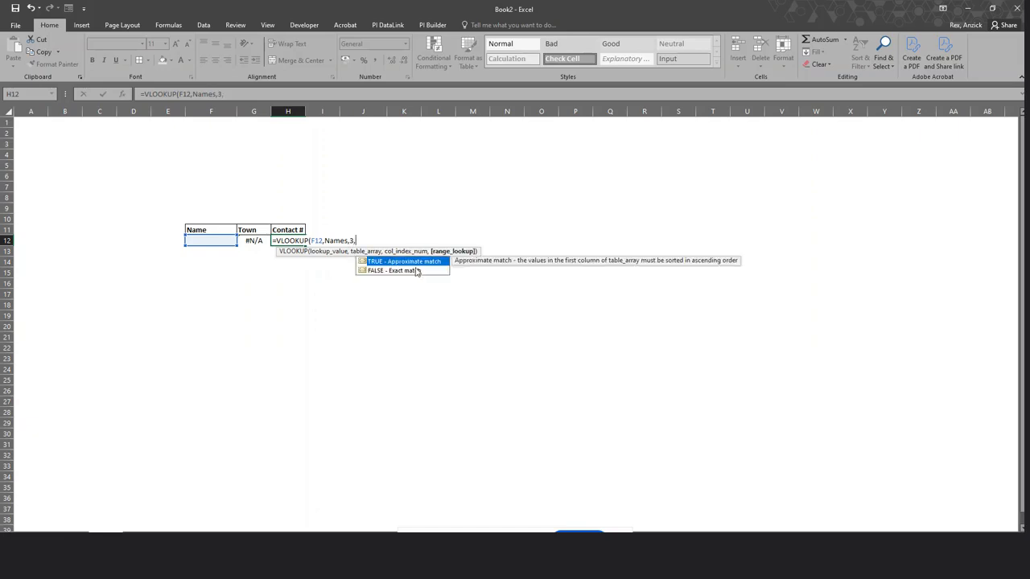
double_click(398, 270)
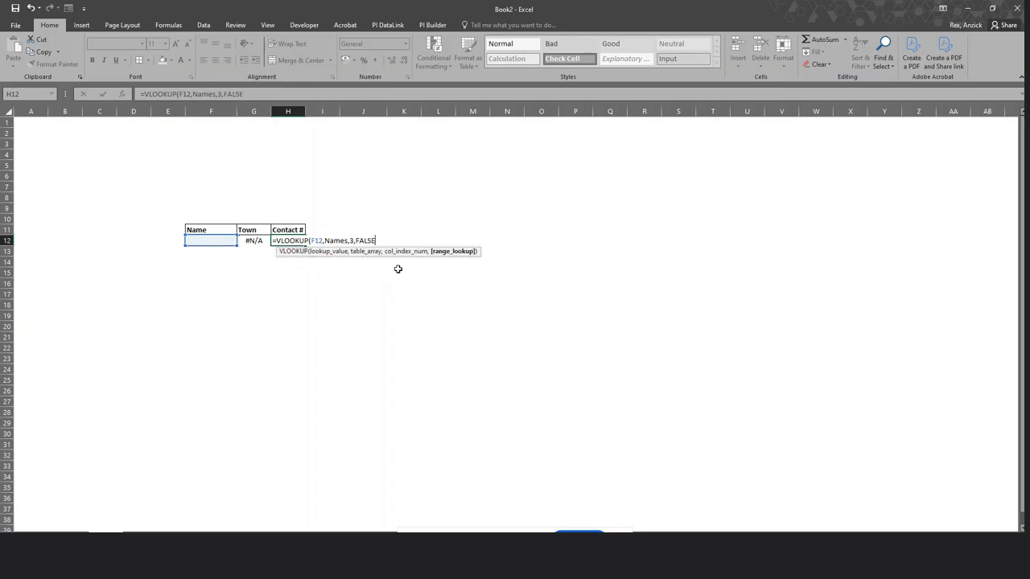
key("BackSpace")
key("BackSpace")
key("BackSpace")
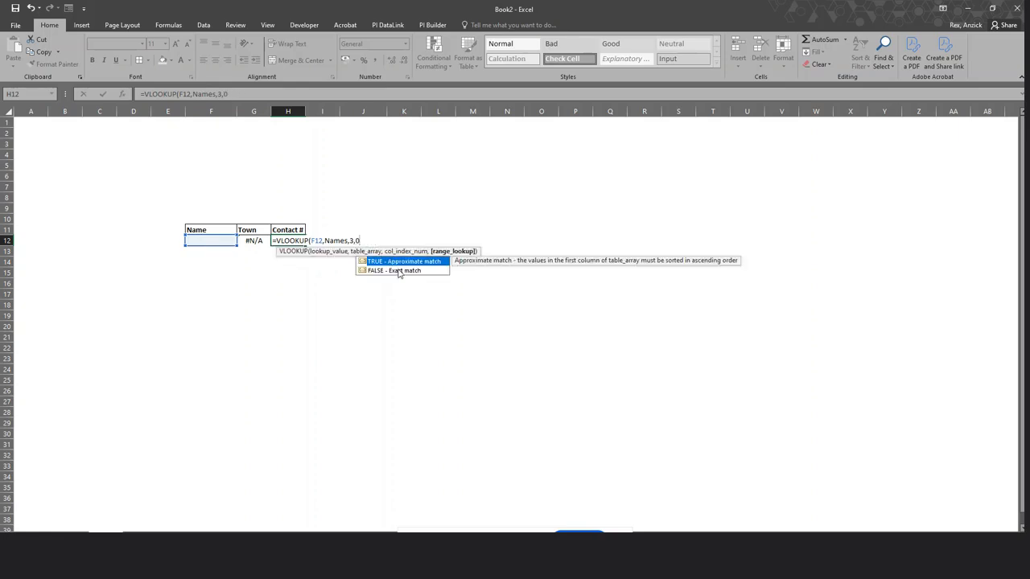
type(")")
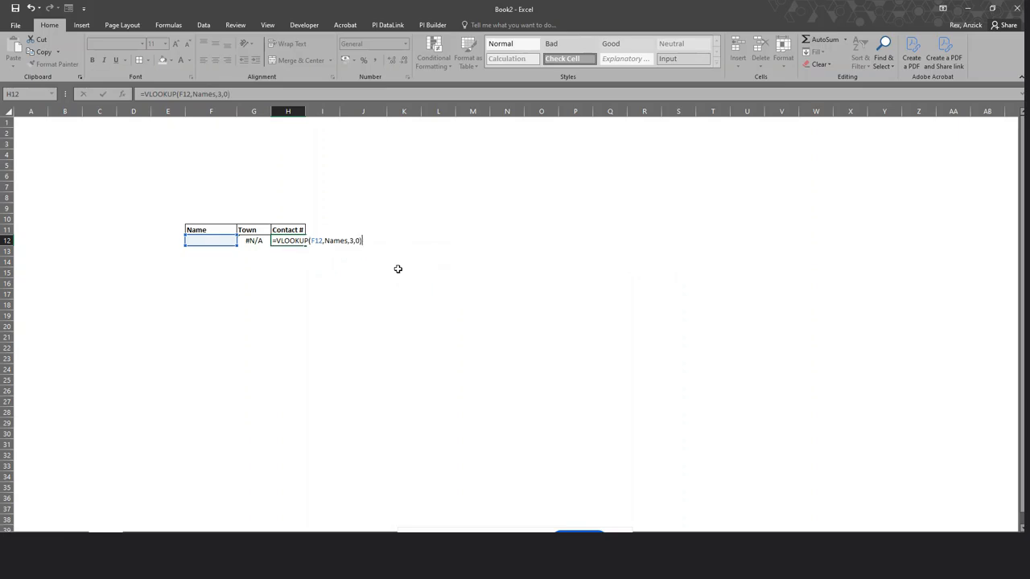
key("Return")
left_click(216, 241)
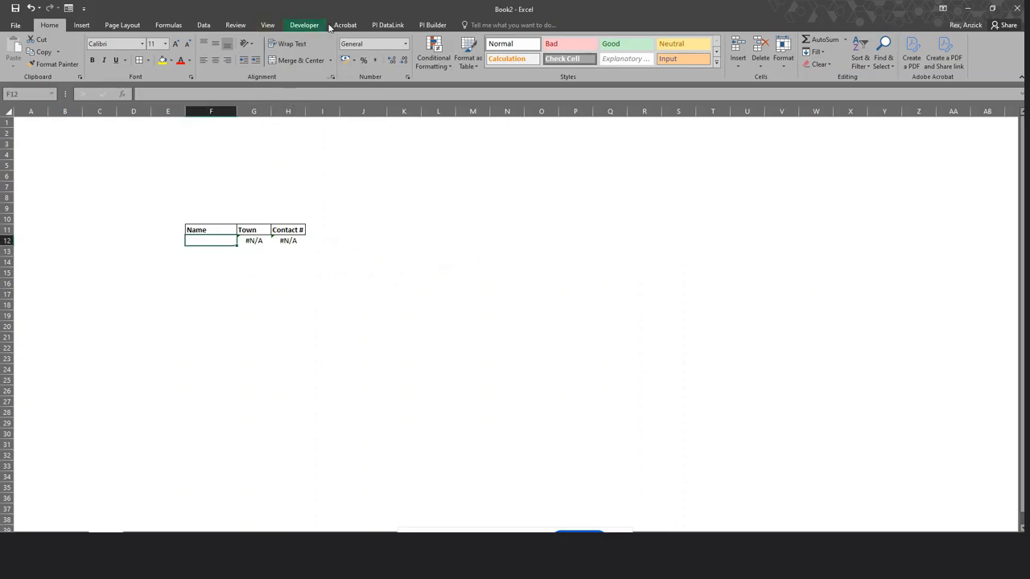
Set F12's validation to a List sourced from =Sheet3!$E$7:$E$17, the Names column.
left_click(204, 25)
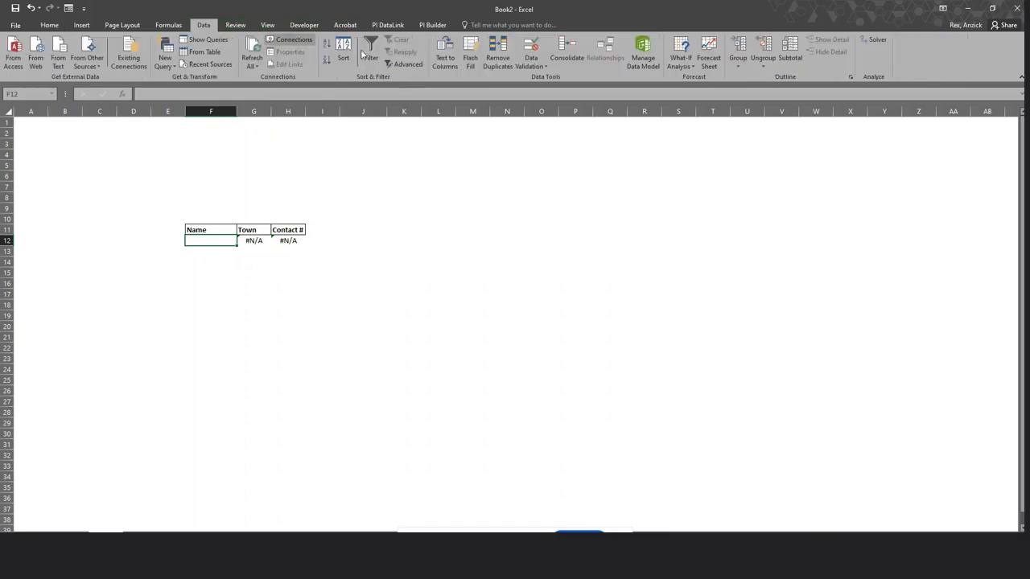
left_click(538, 67)
left_click(552, 78)
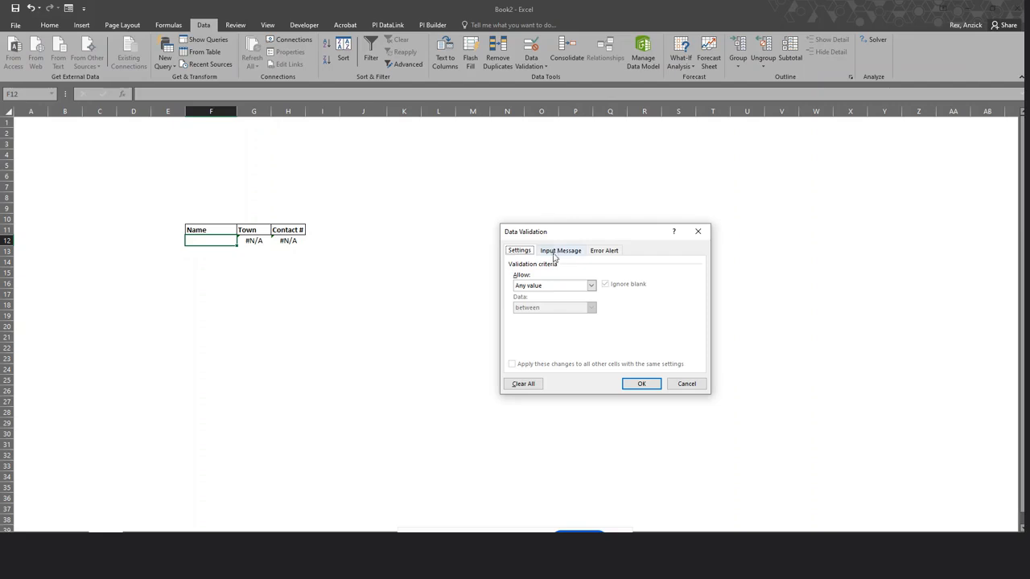
left_click(589, 288)
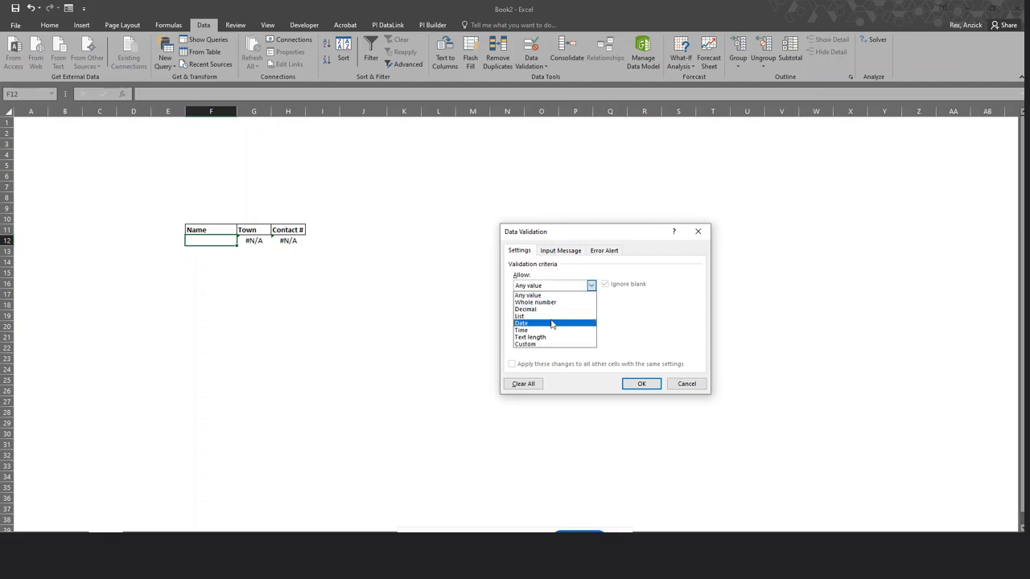
left_click(553, 318)
left_click(552, 330)
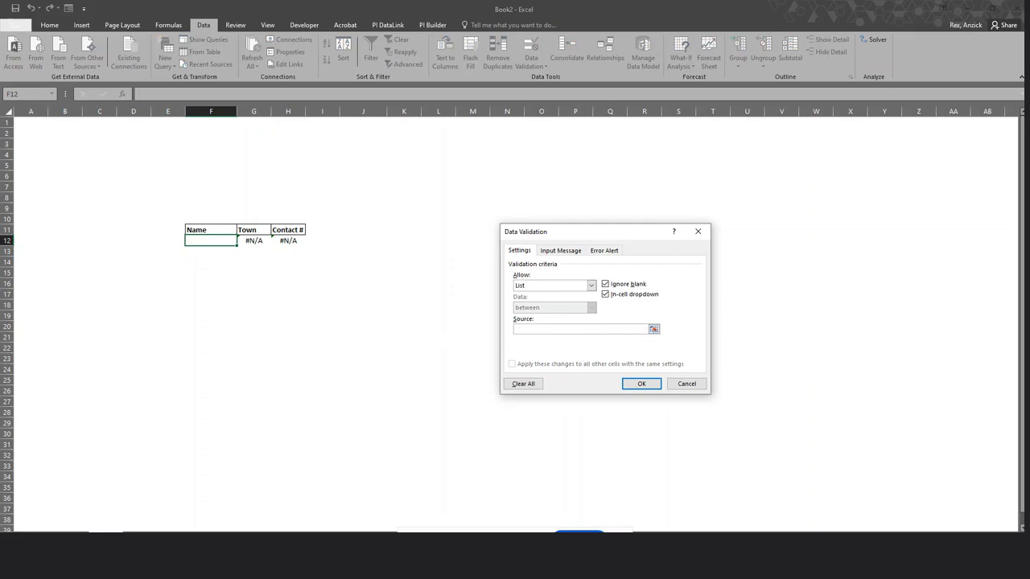
left_click(71, 537)
left_click(192, 221)
left_click_drag(191, 220, 187, 323)
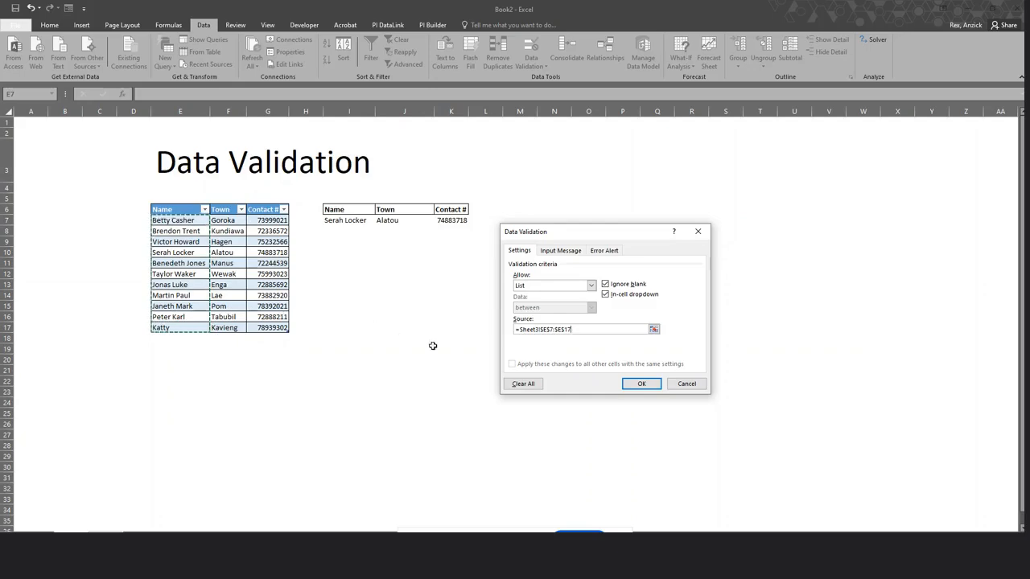
left_click(637, 384)
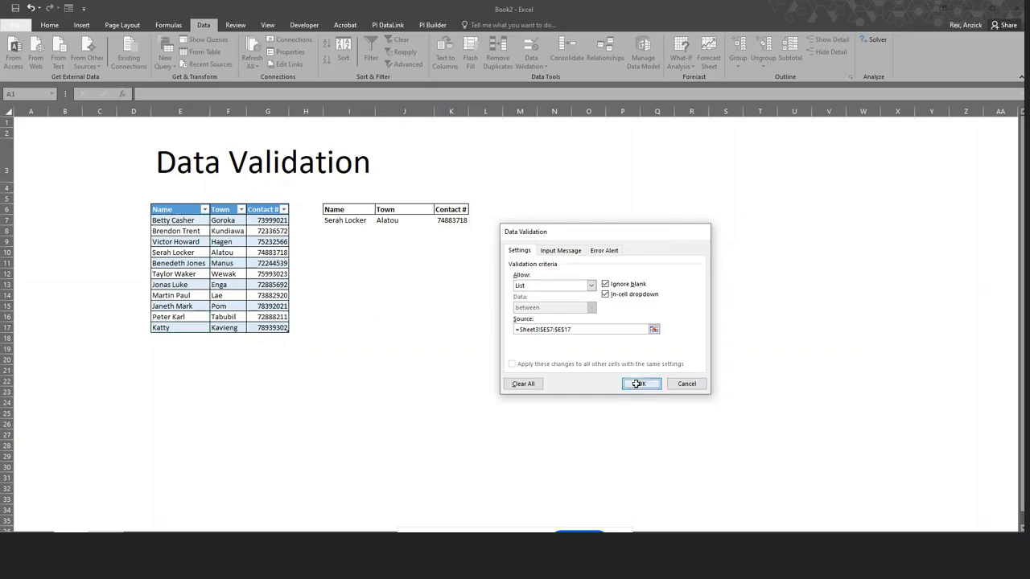
Pick four different names in turn from F12's dropdown to check that Town and Contact # update.
left_click(240, 240)
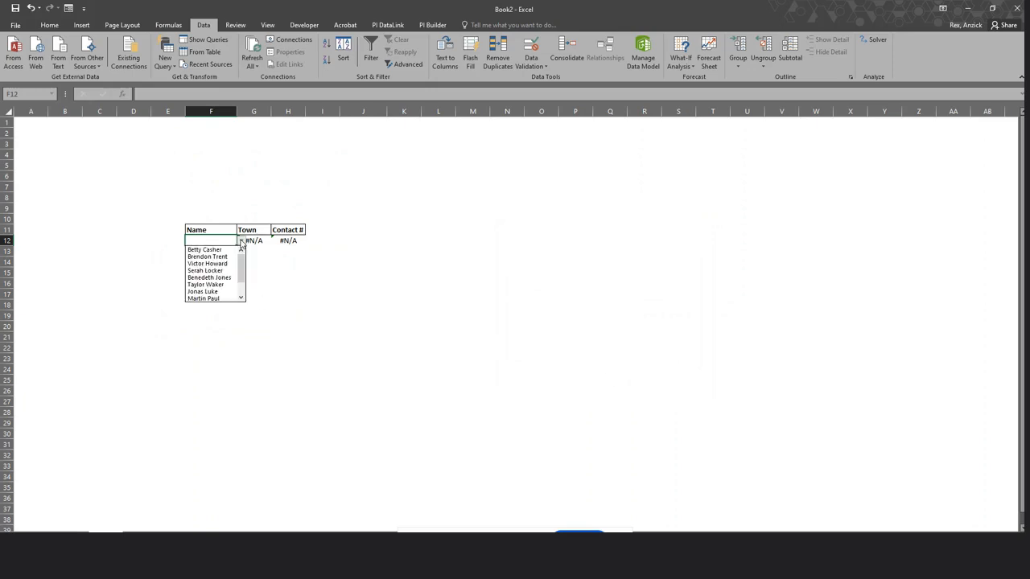
left_click(217, 249)
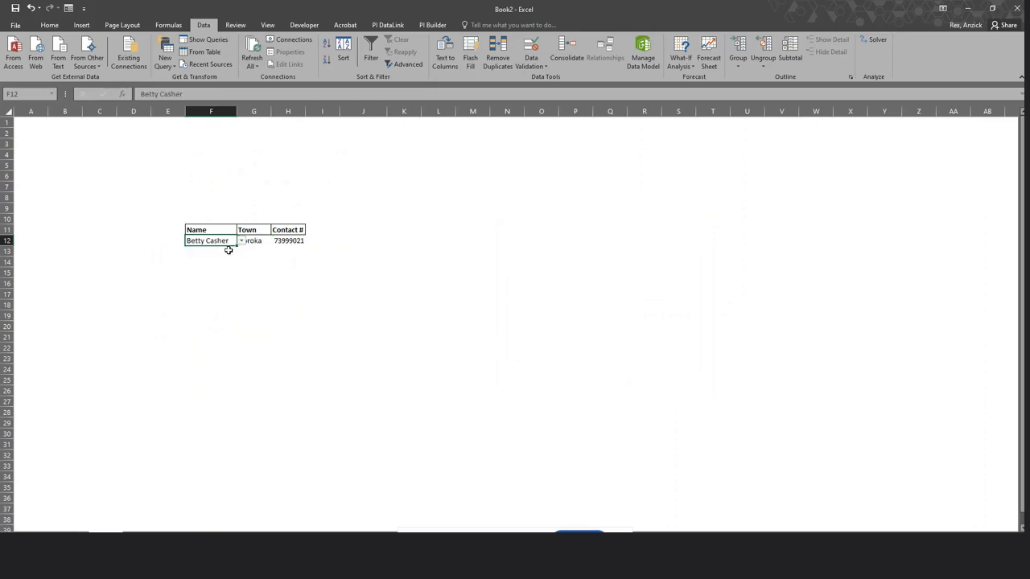
left_click(240, 241)
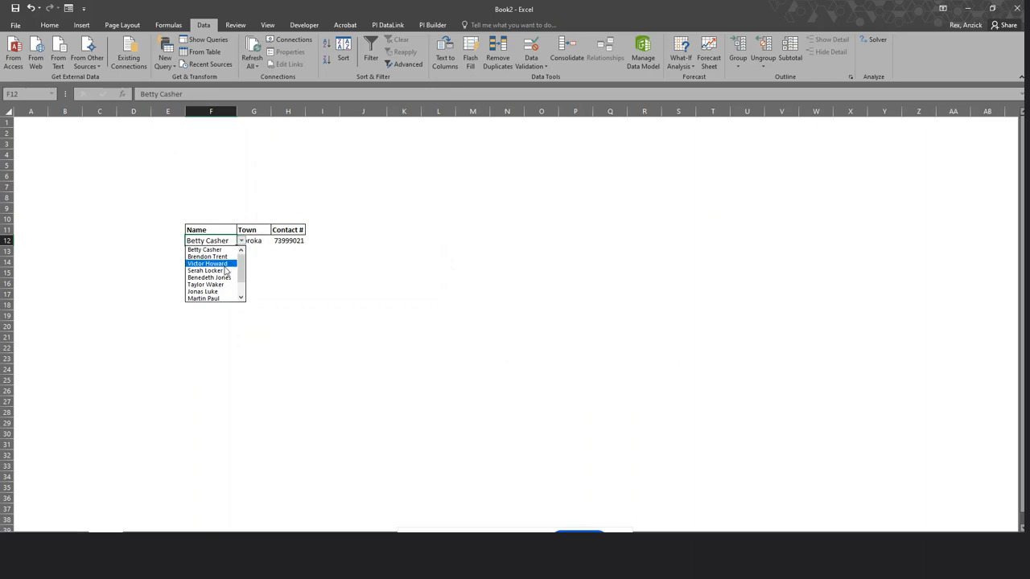
left_click(224, 266)
left_click(240, 241)
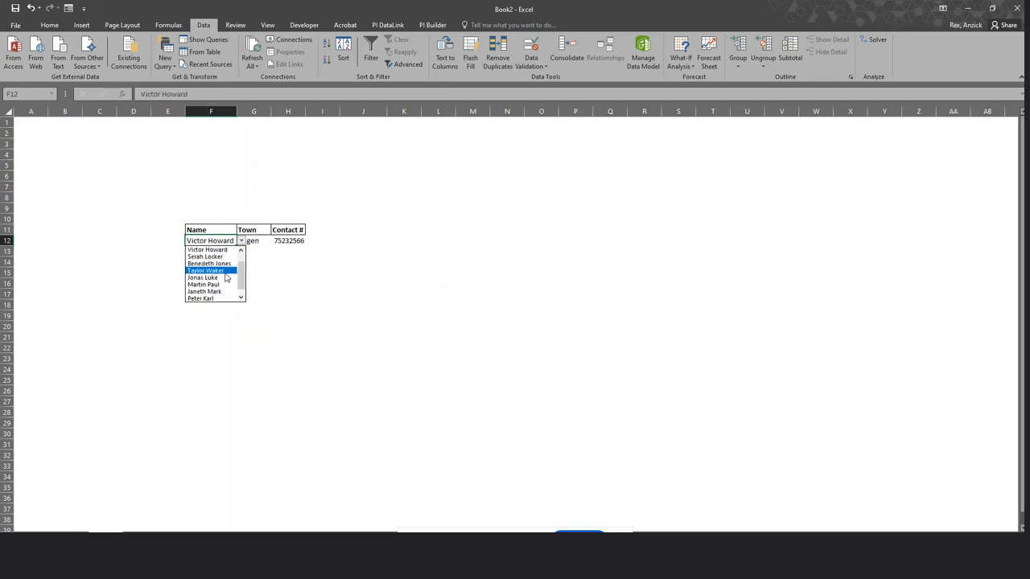
left_click(225, 272)
left_click(240, 240)
left_click(228, 285)
Autofit column F to its contents and return to the Data Validation sheet.
double_click(237, 114)
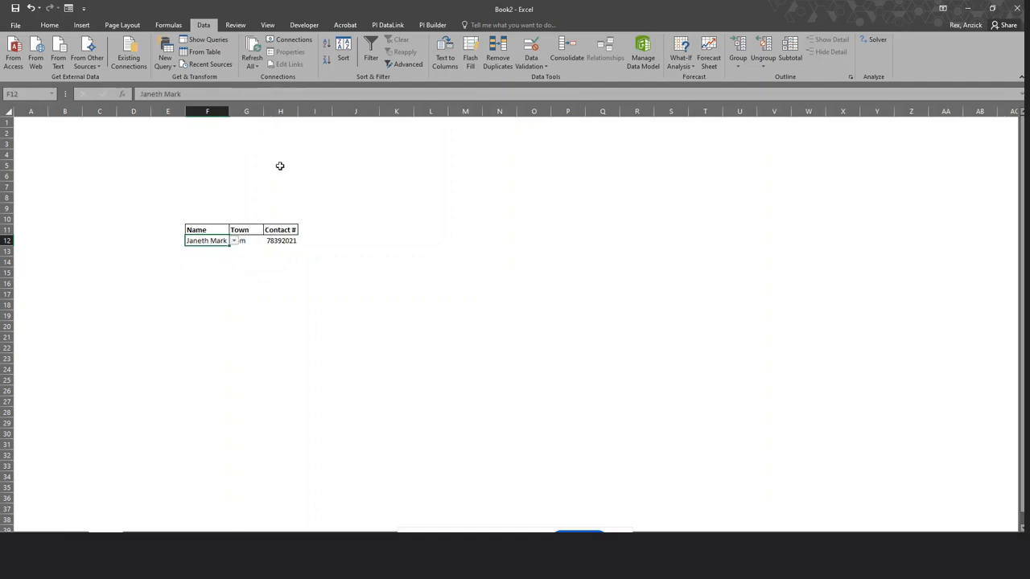
left_click(426, 222)
left_click(495, 317)
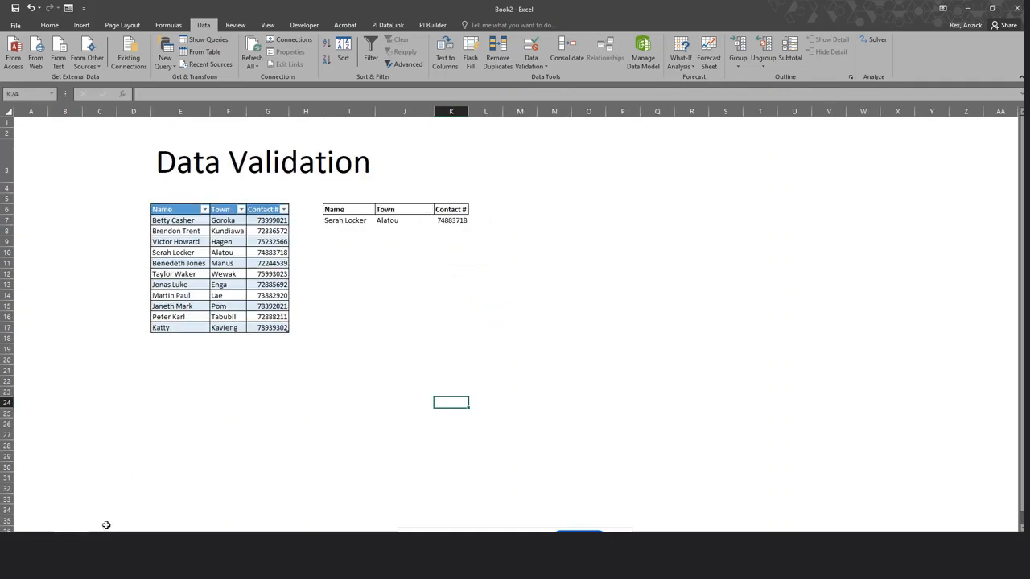
left_click(230, 338)
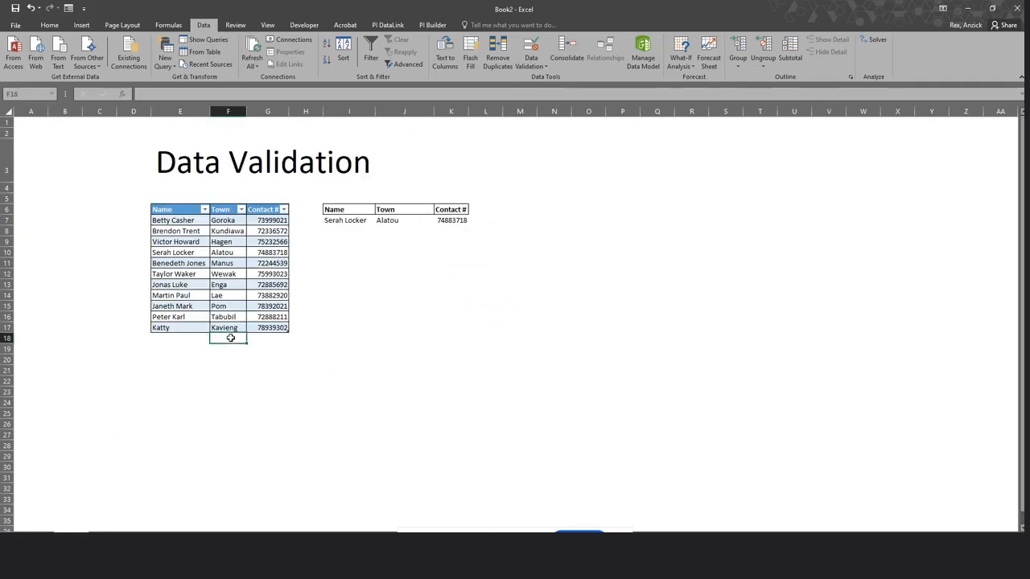
left_click(185, 339)
left_click(222, 338)
left_click(292, 336)
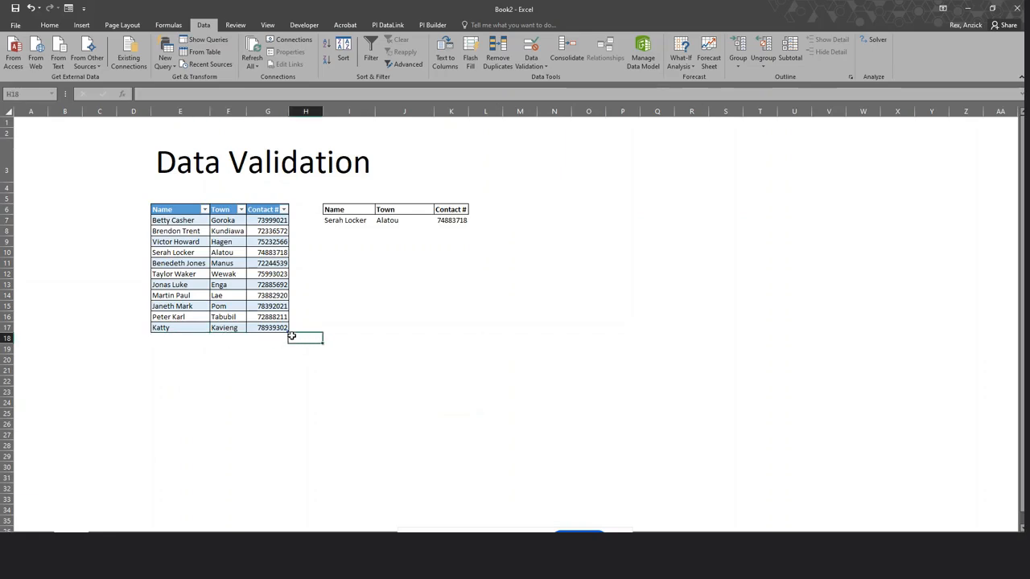
left_click(238, 341)
left_click(201, 338)
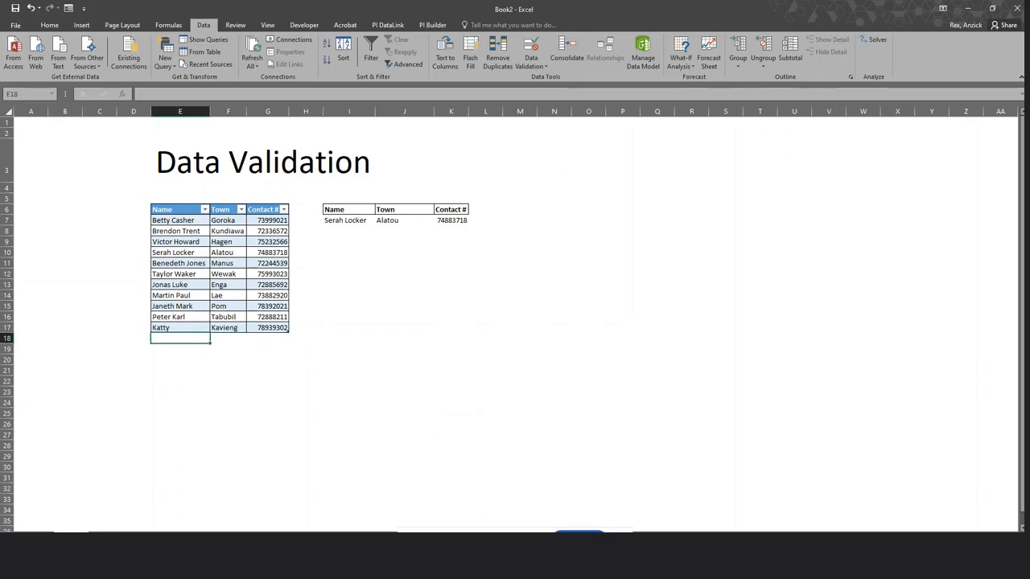
left_click(483, 495)
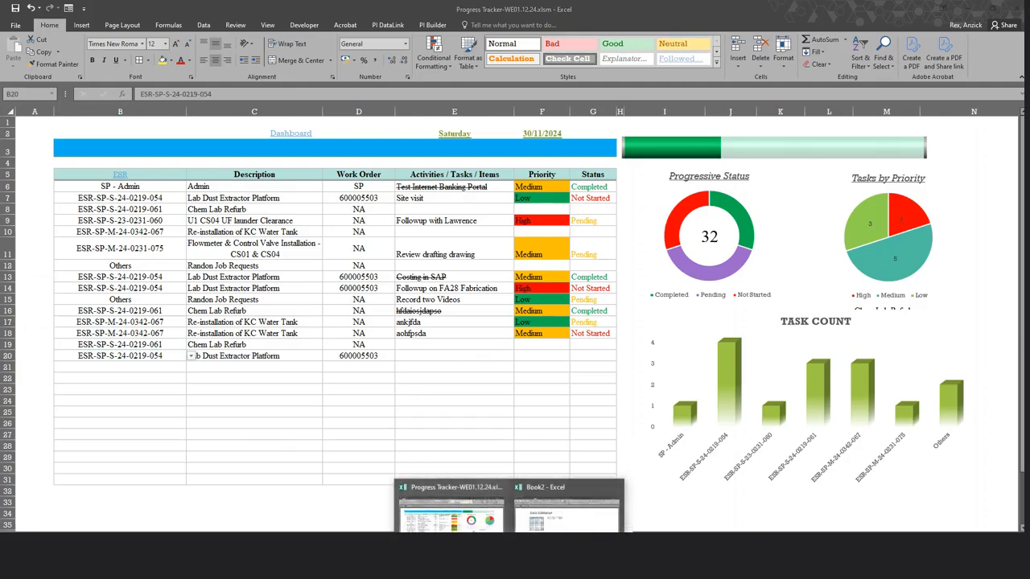
left_click(599, 507)
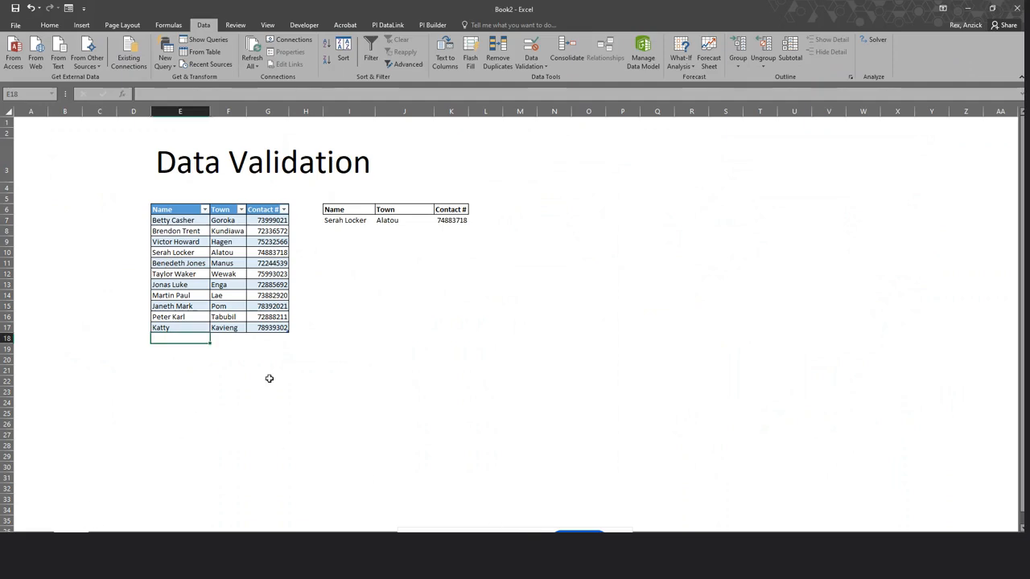
left_click(305, 360)
left_click(206, 231)
left_click(219, 242)
left_click(225, 262)
left_click(228, 282)
left_click(231, 294)
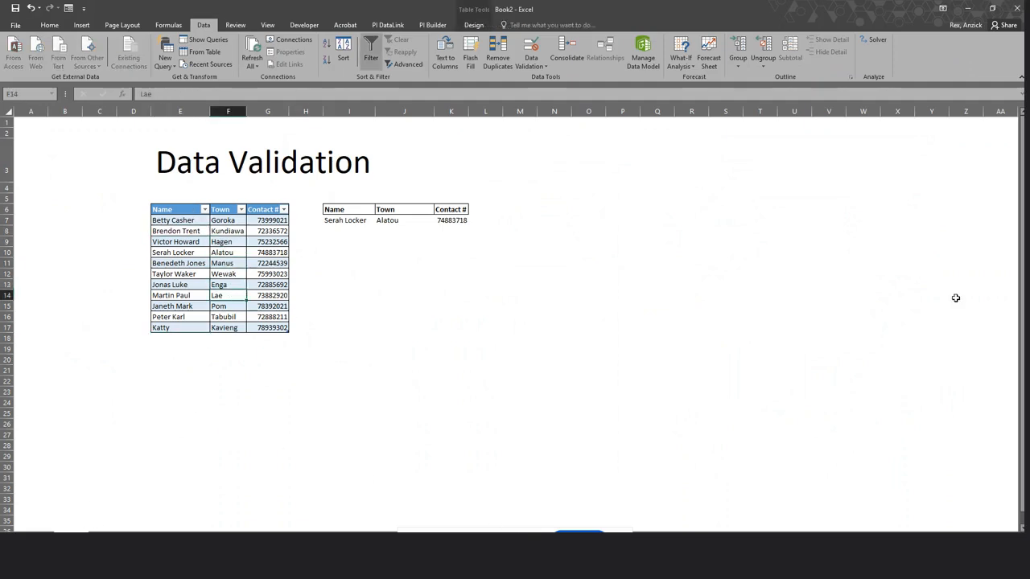